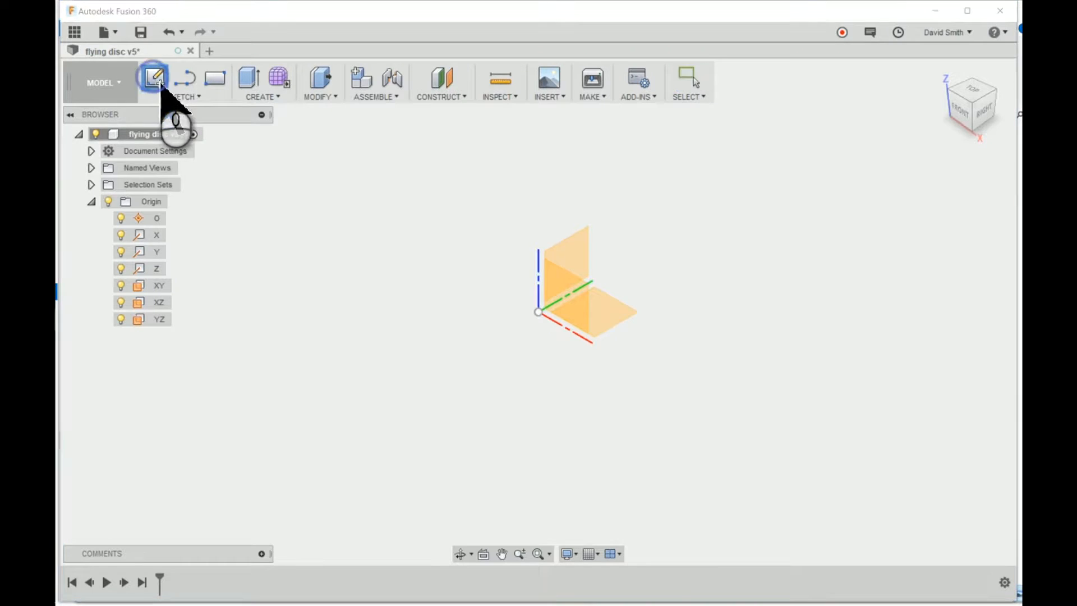
- Start a sketch on the horizontal XY plane and draw a circle centred on the origin with diameter hubDiameter
left_click(613, 314)
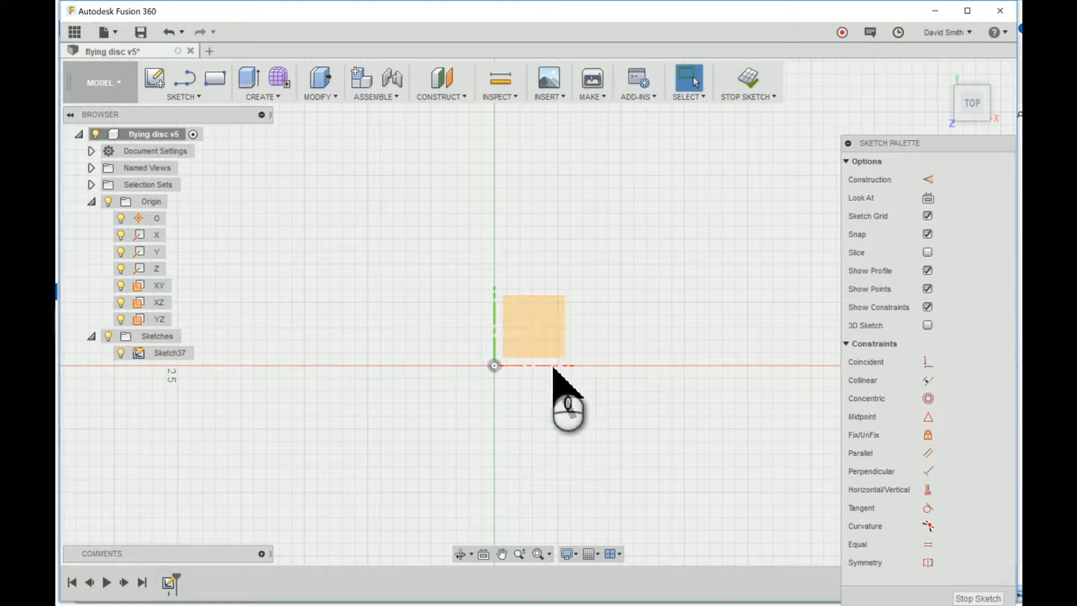
key("c")
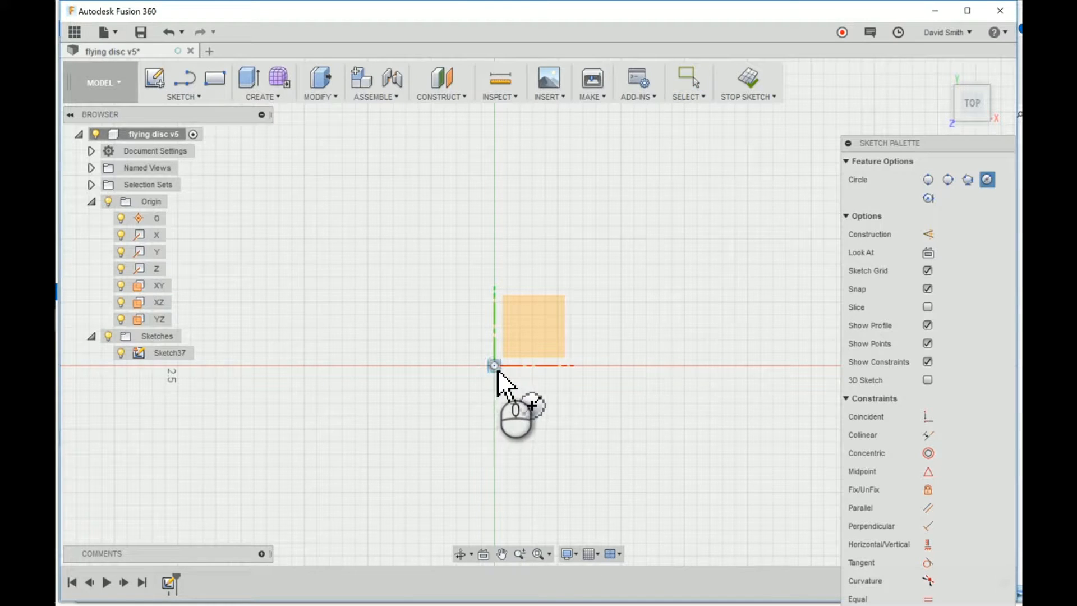
left_click(496, 369)
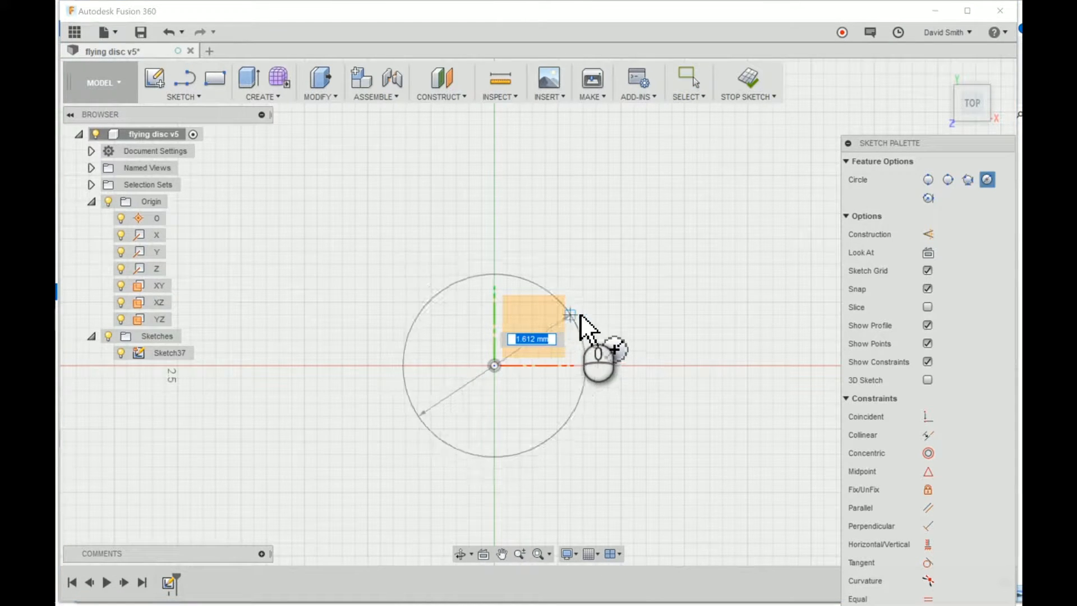
type("h")
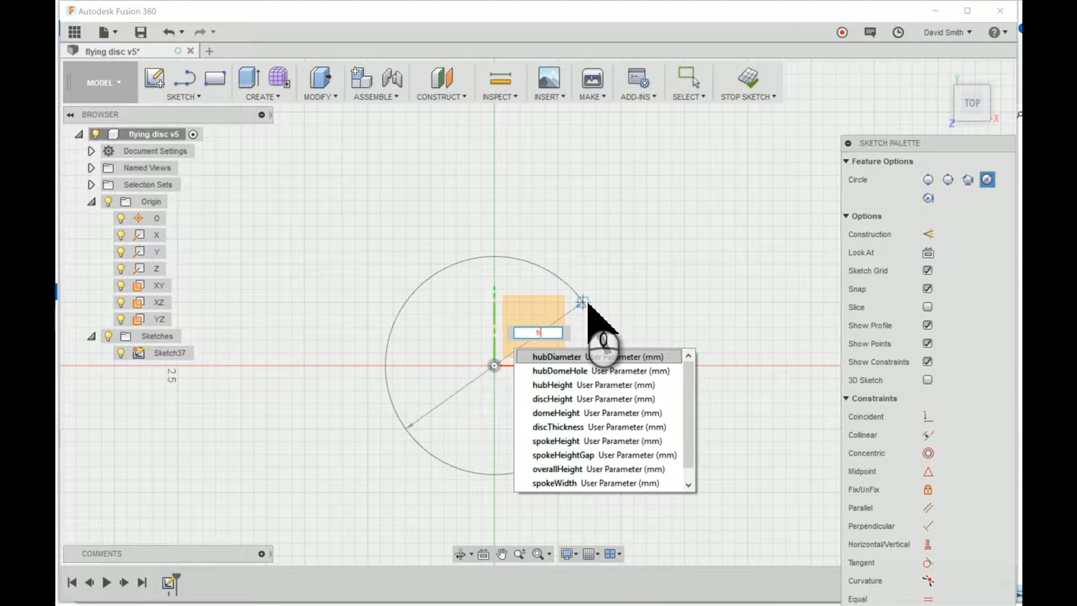
key("Return")
key("Return")
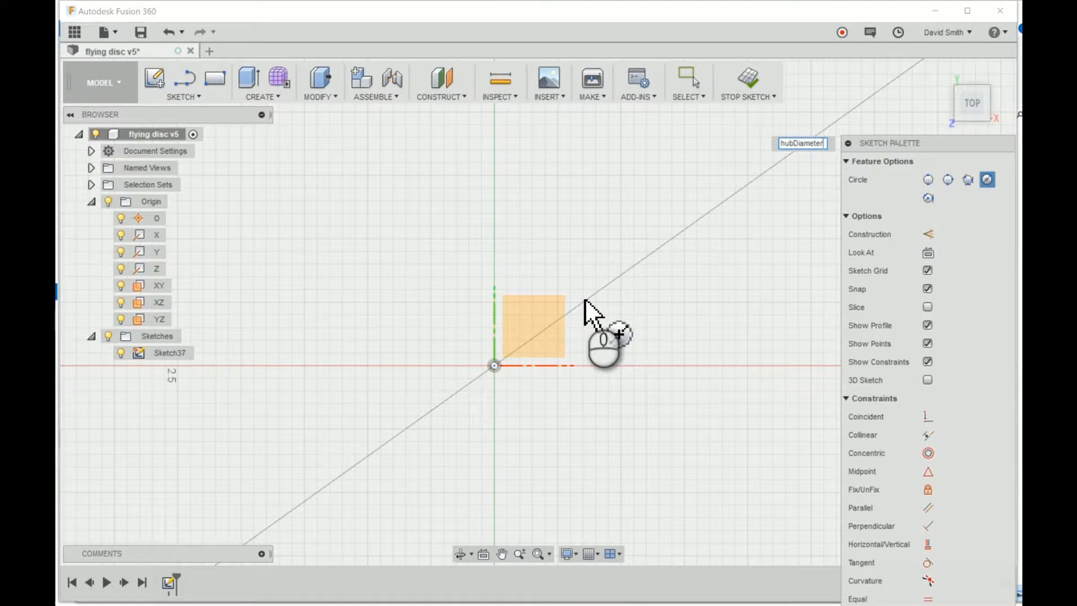
key("Escape")
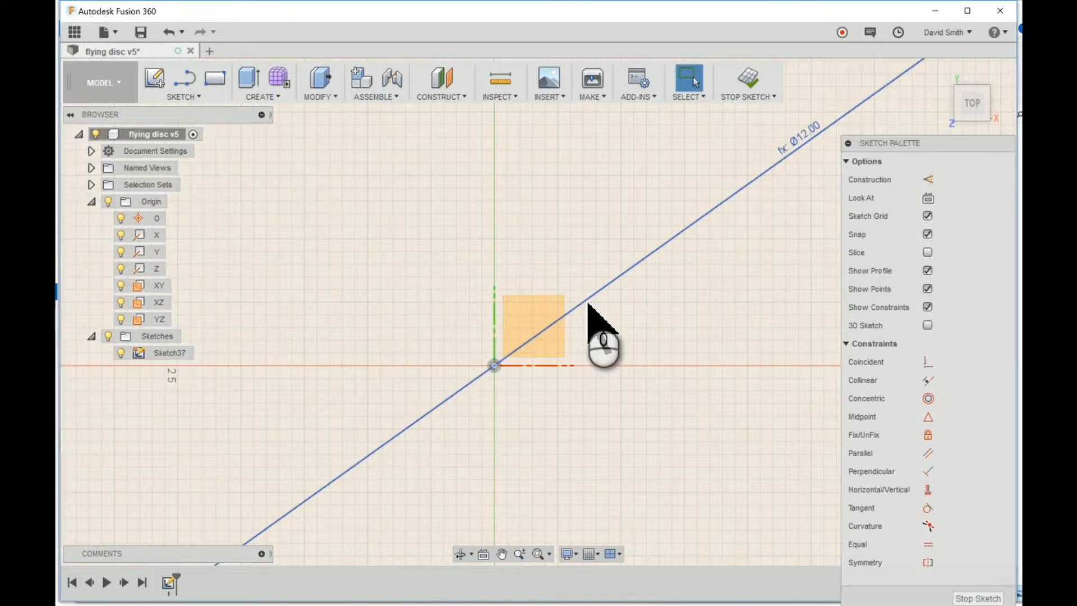
- Draw a second circle centred on the origin with its diameter set to the discDiameter parameter
scroll(580, 306, "up", 3)
scroll(581, 305, "down", 5)
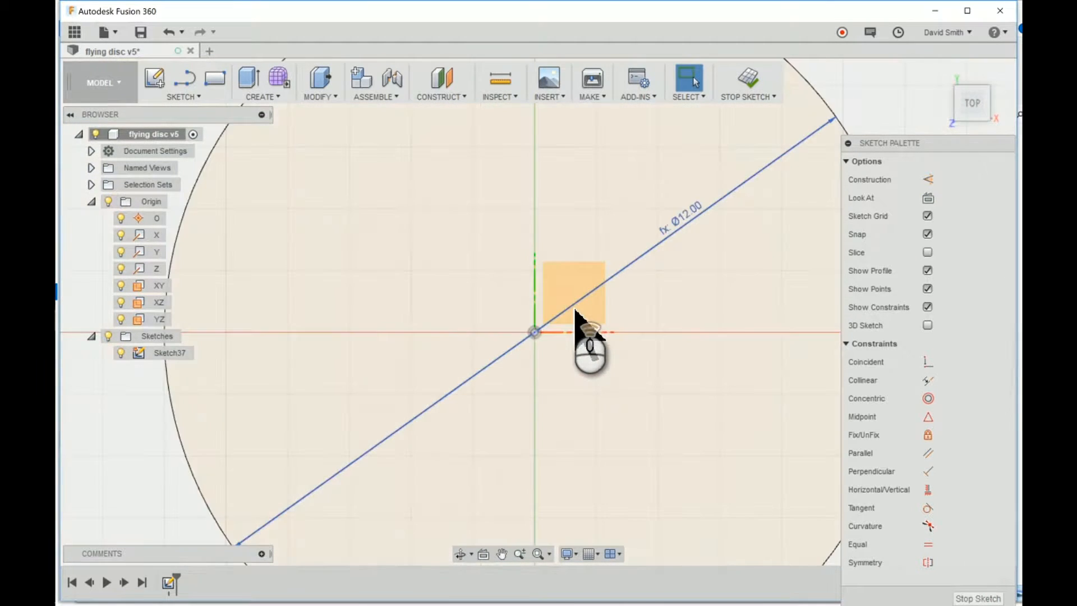
scroll(557, 324, "down", 3)
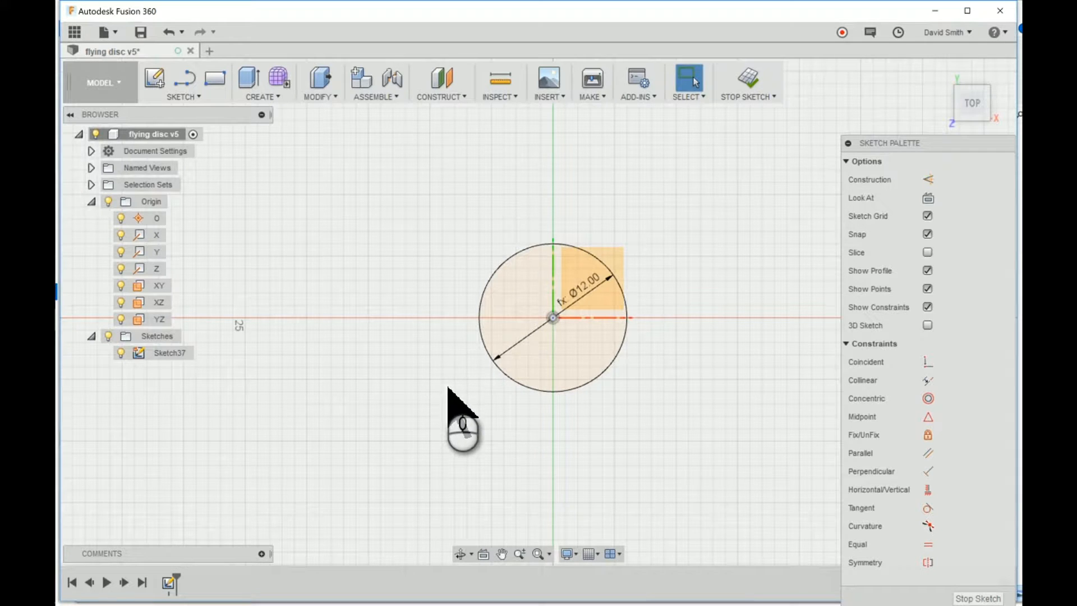
scroll(475, 345, "down", 3)
key("c")
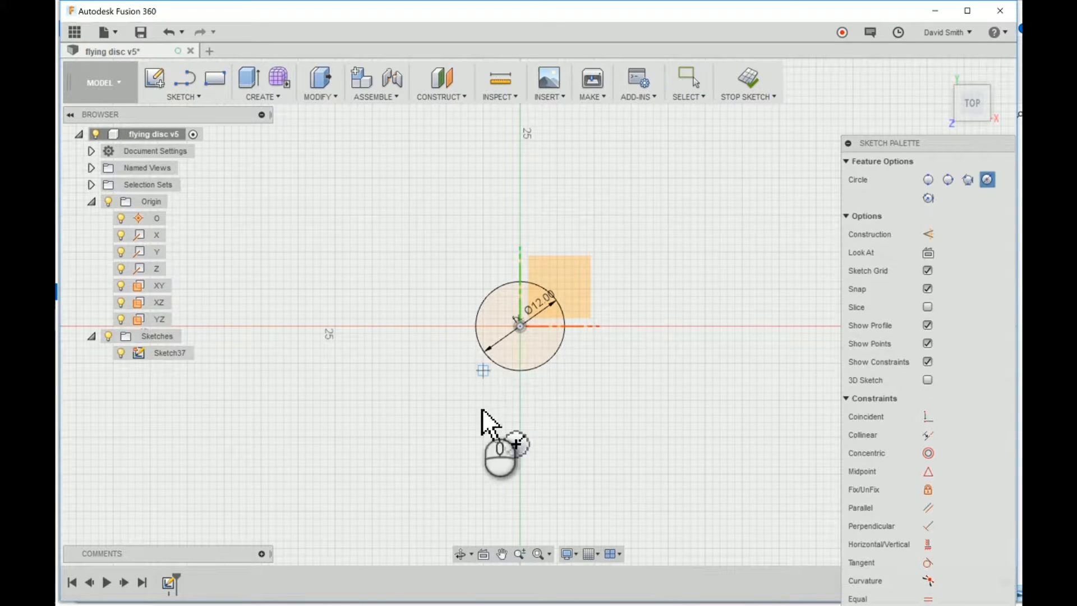
left_click(520, 327)
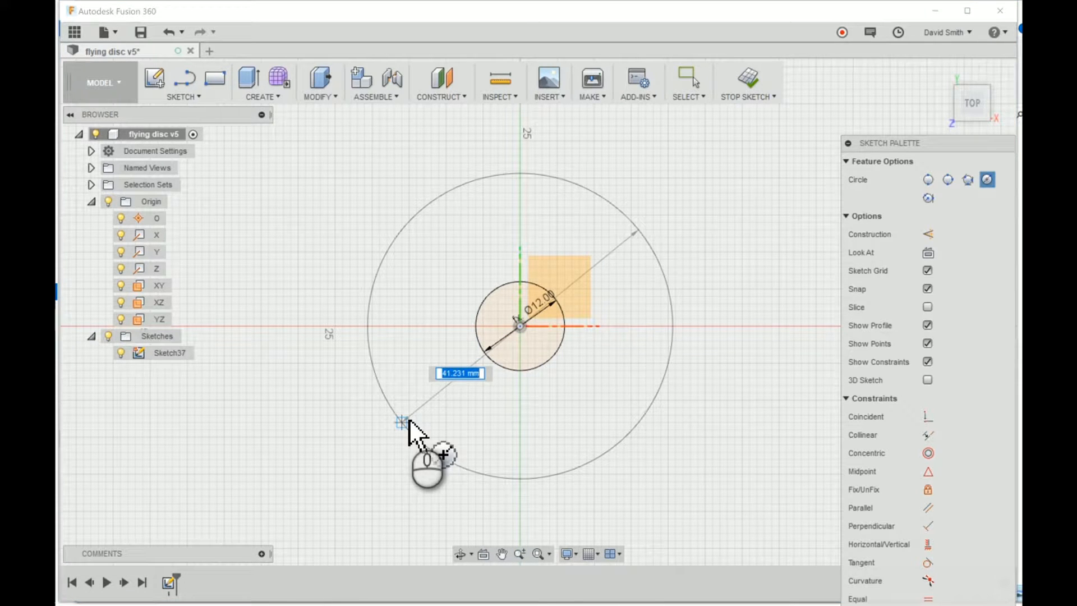
type("dis")
key("Return")
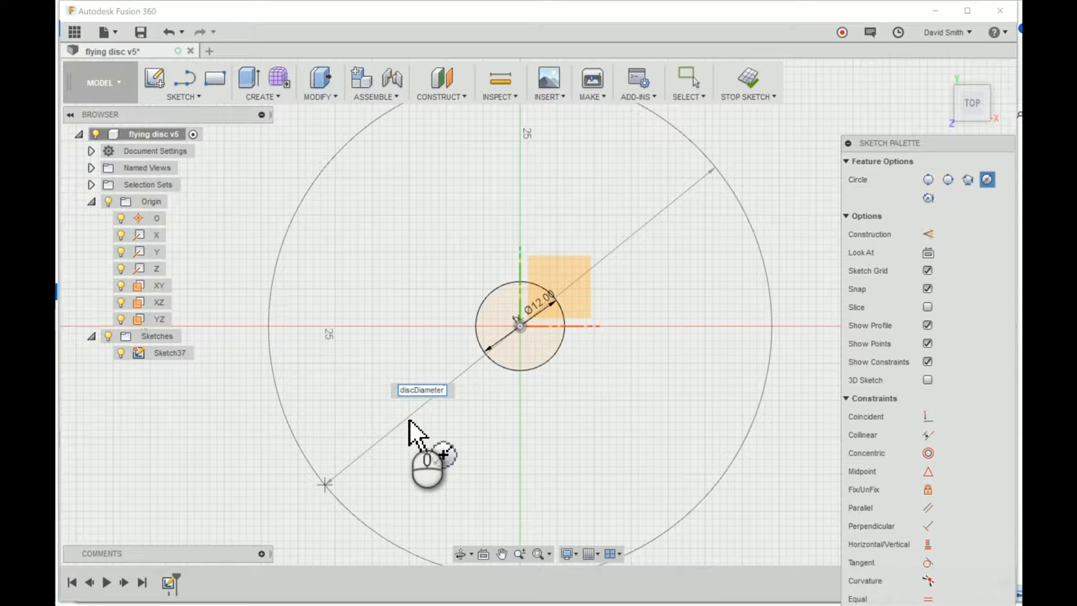
key("Return")
key("Escape")
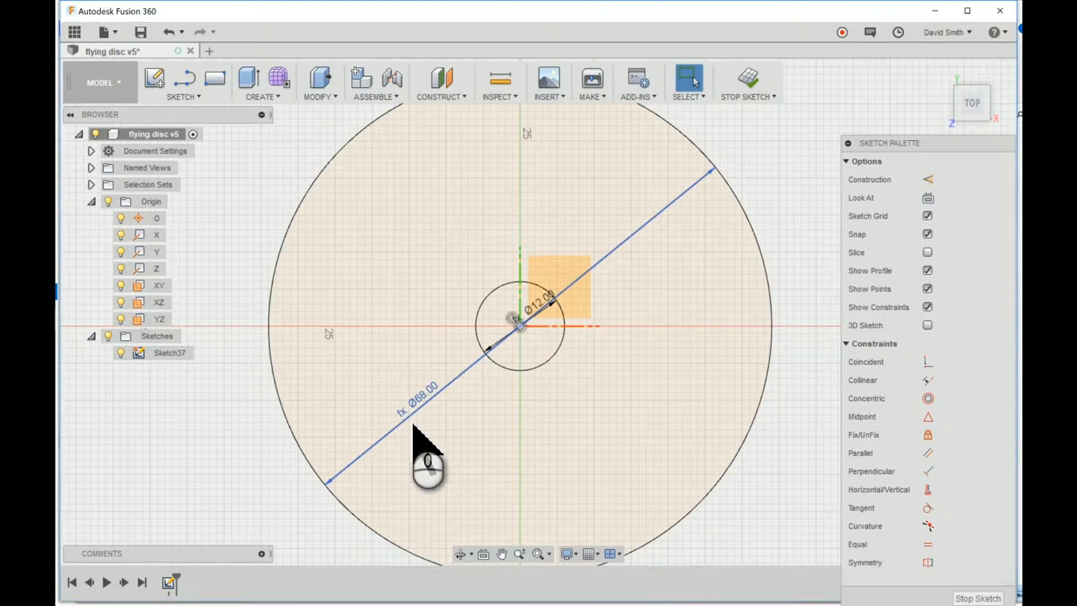
- Offset the disc circle outward by the discThickness parameter
left_click(183, 97)
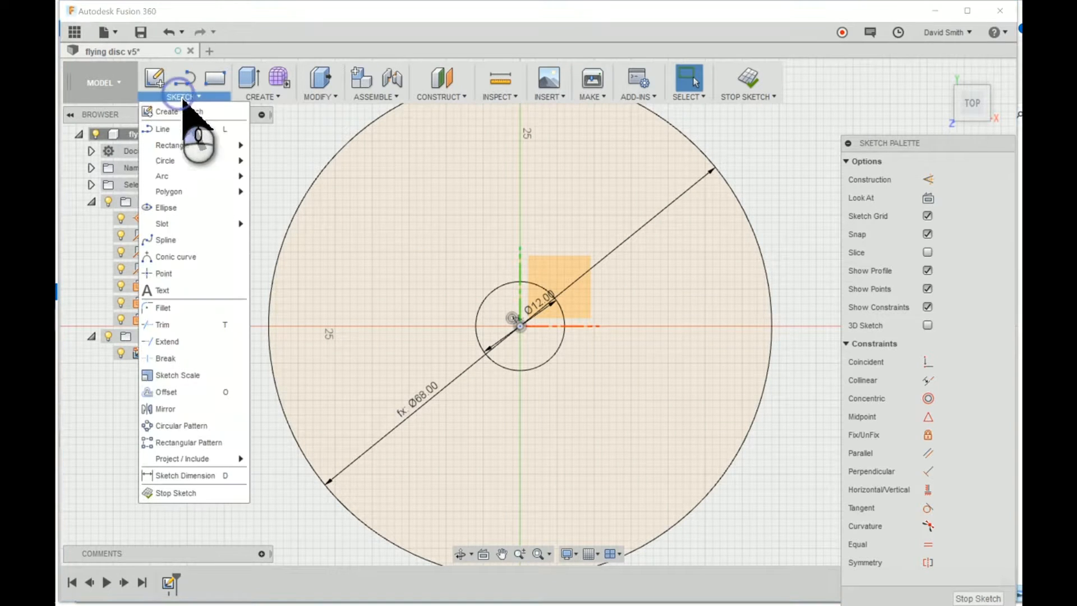
left_click(171, 391)
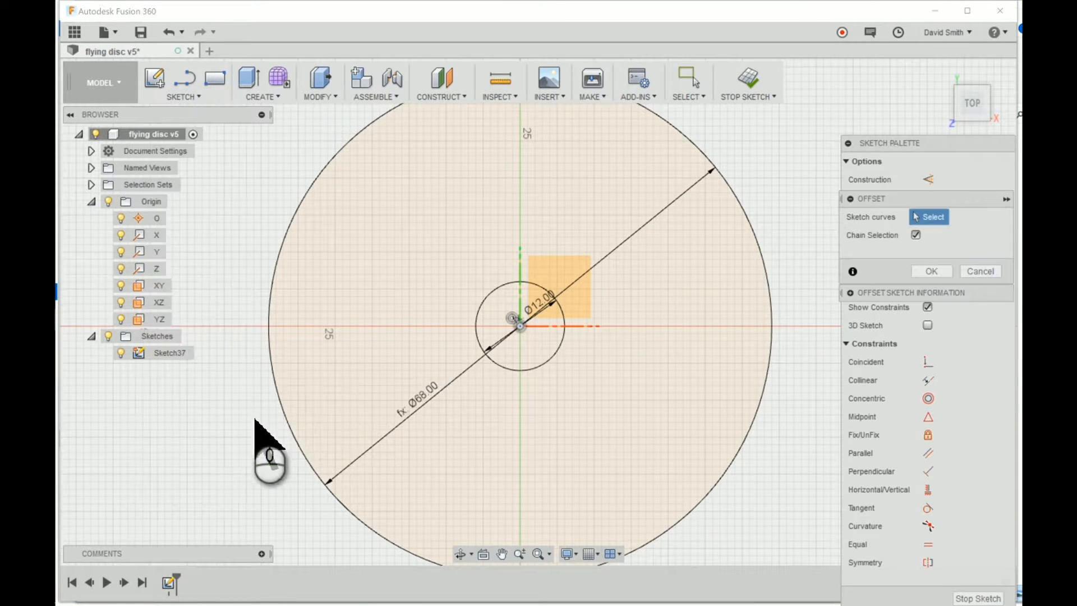
left_click(303, 455)
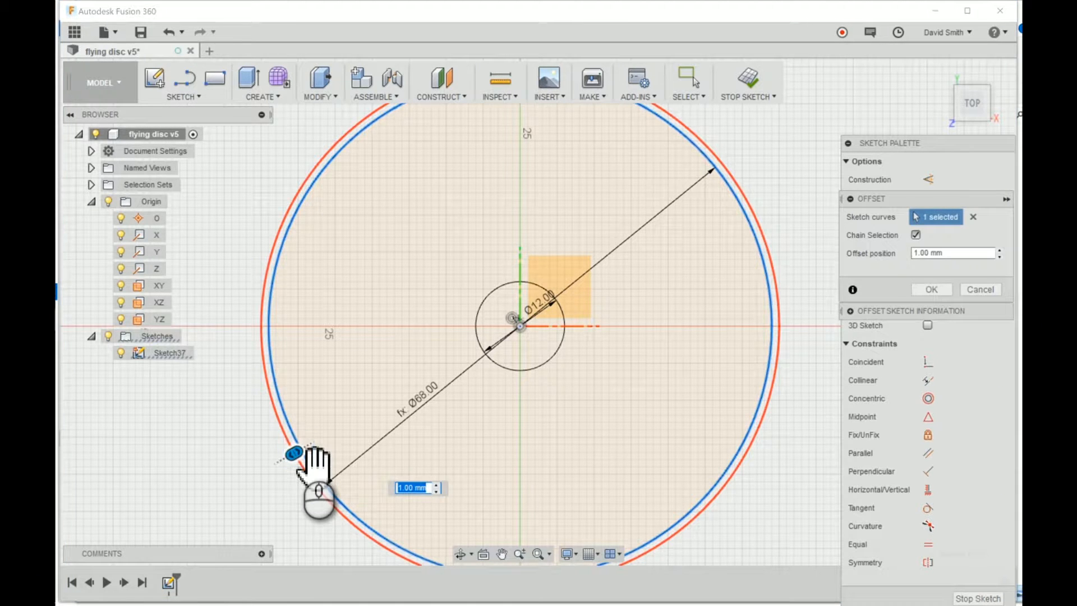
type("thi")
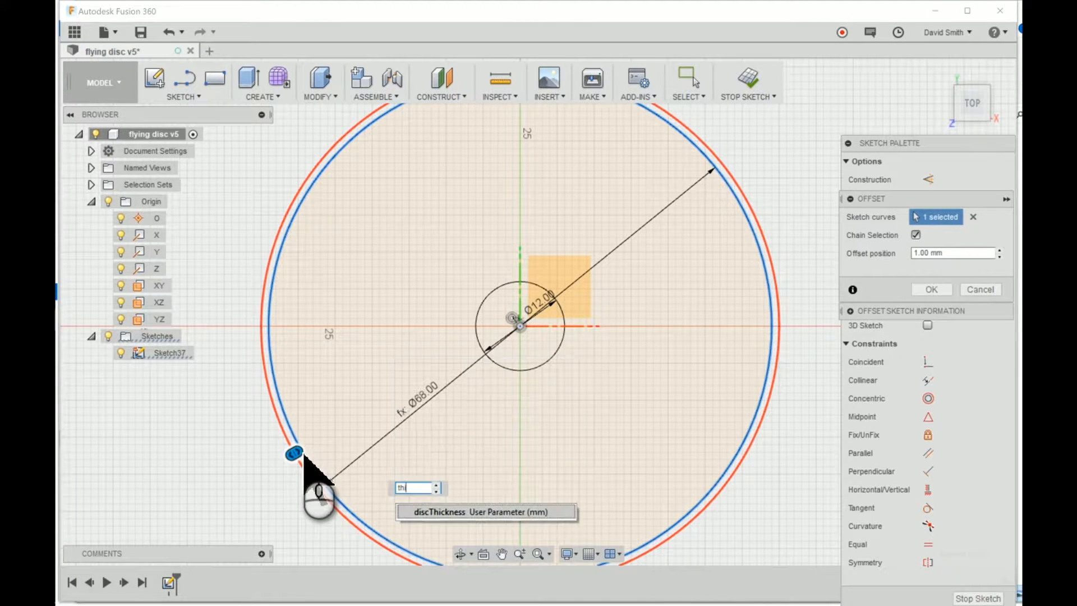
key("Return")
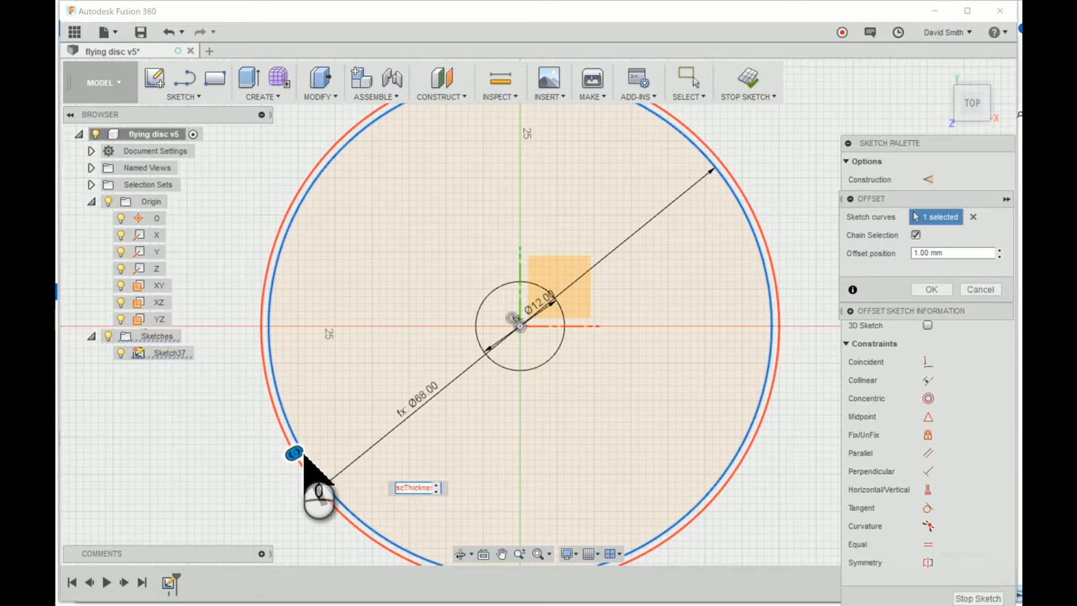
key("Return")
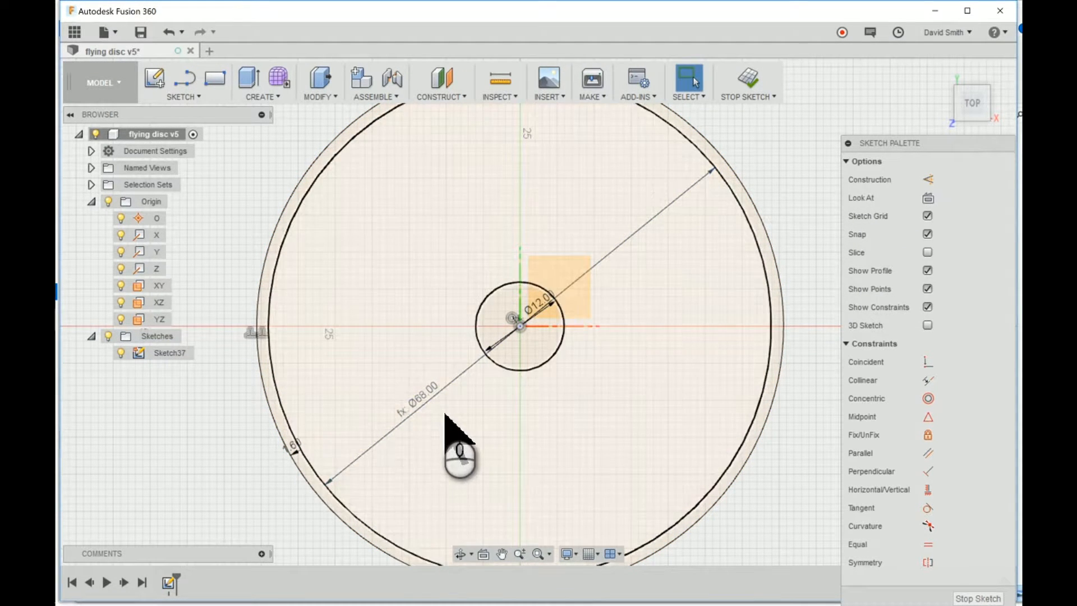
- Draw a small circle centred on the origin inside the hub circle with diameter centreDiameter
key("c")
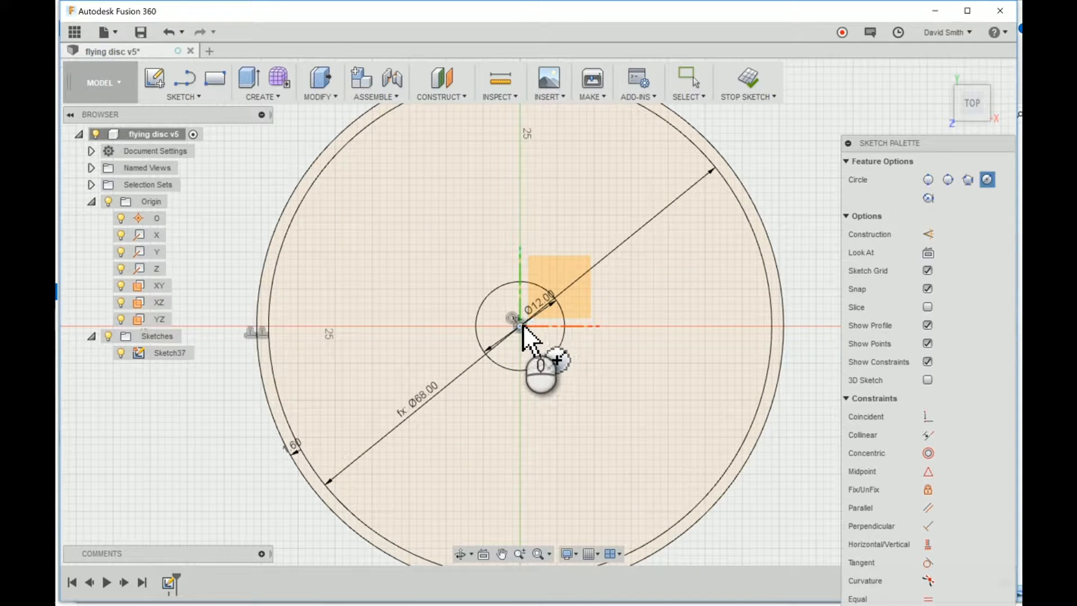
left_click(520, 325)
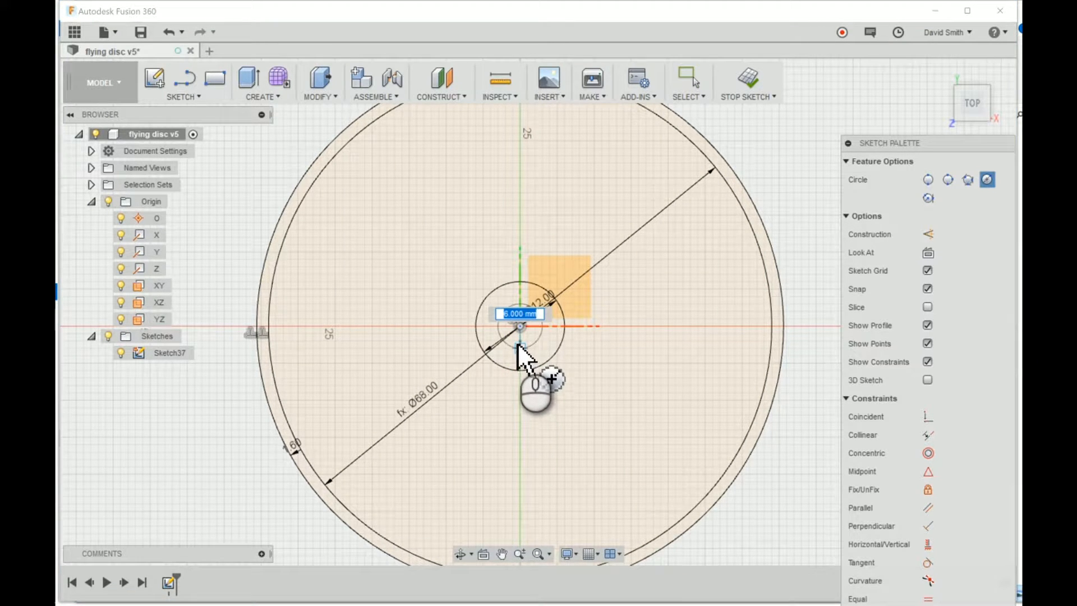
type("cent")
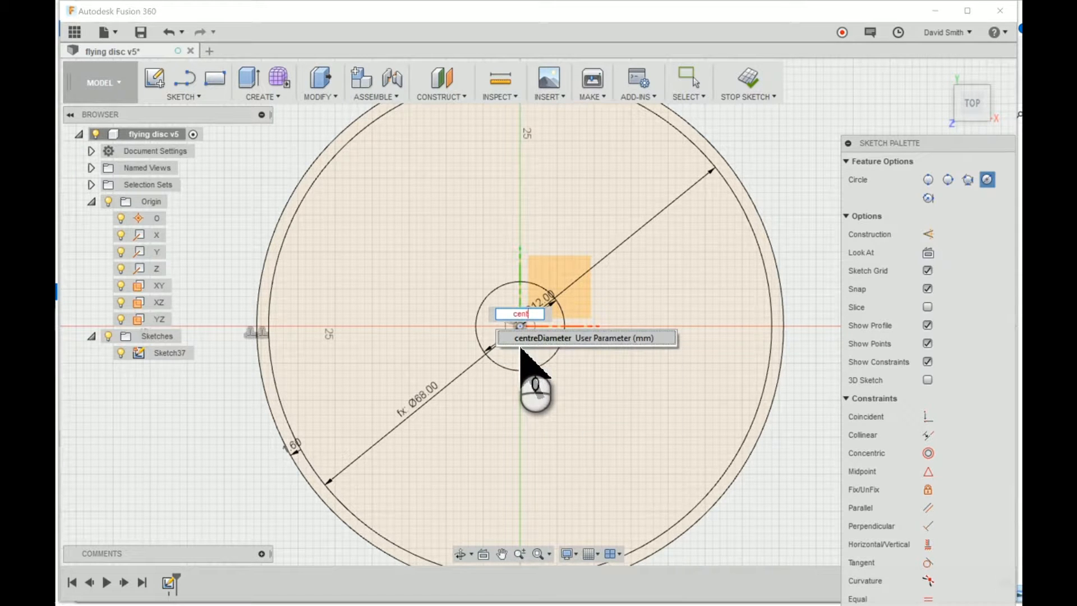
left_click(519, 342)
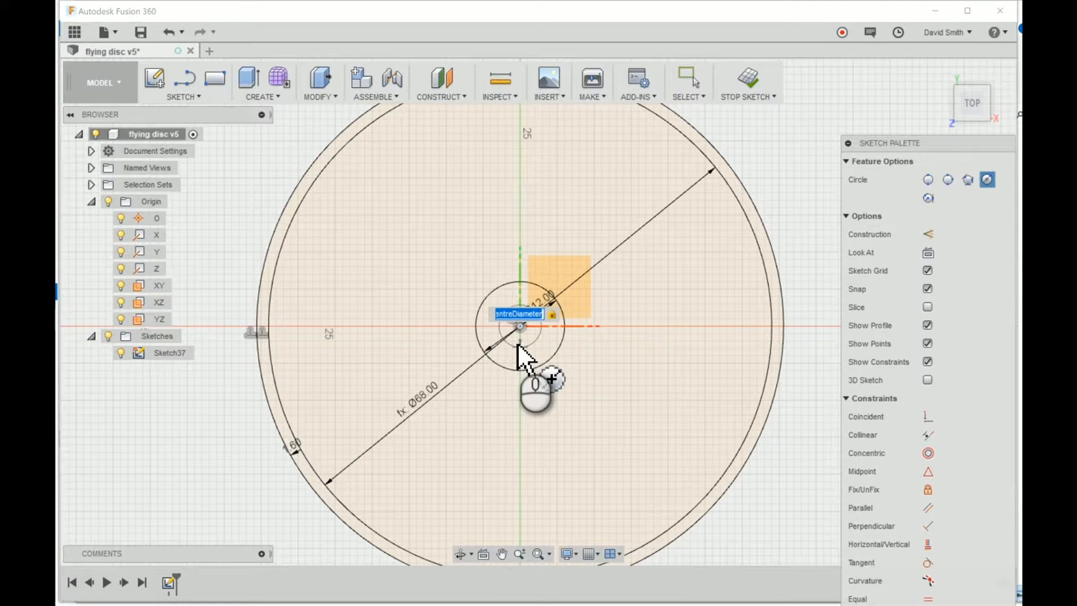
key("Return")
key("Escape")
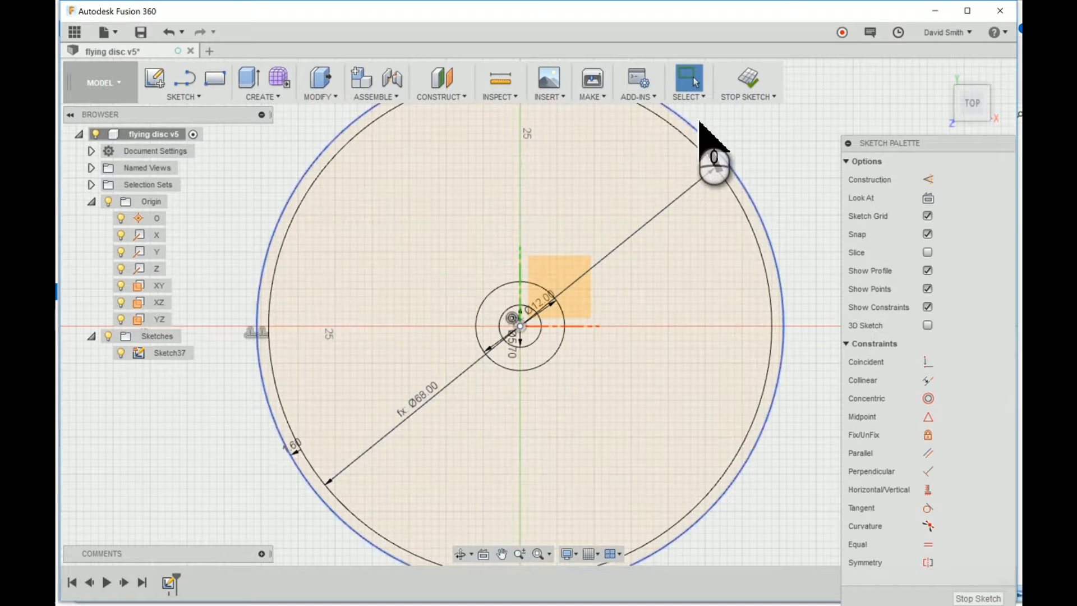
- Finish the sketch of concentric circles and rename it "base features"
left_click(749, 79)
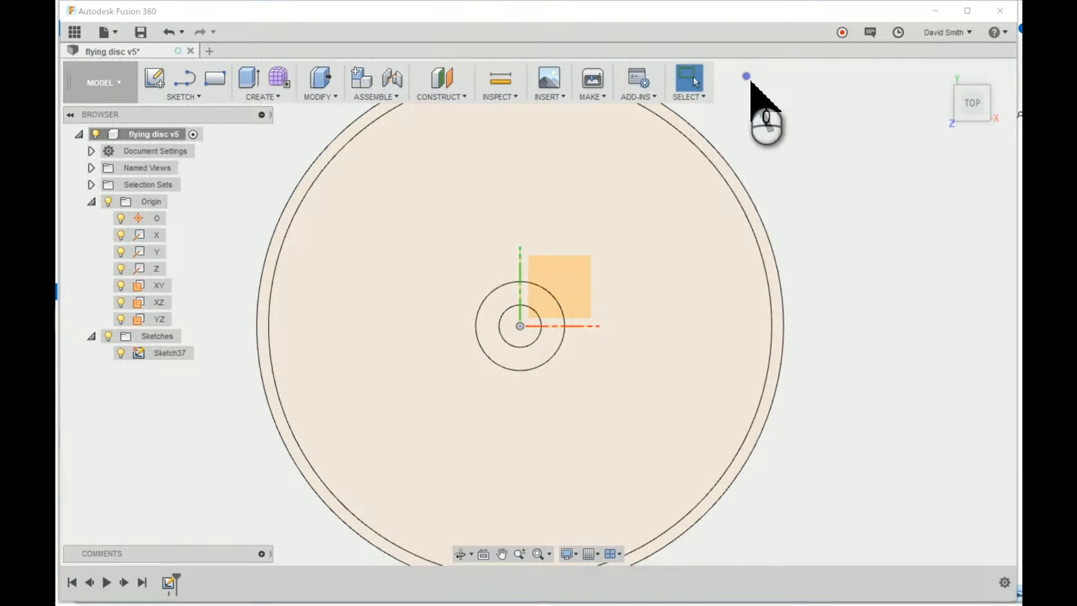
left_click(164, 352)
left_click(162, 352)
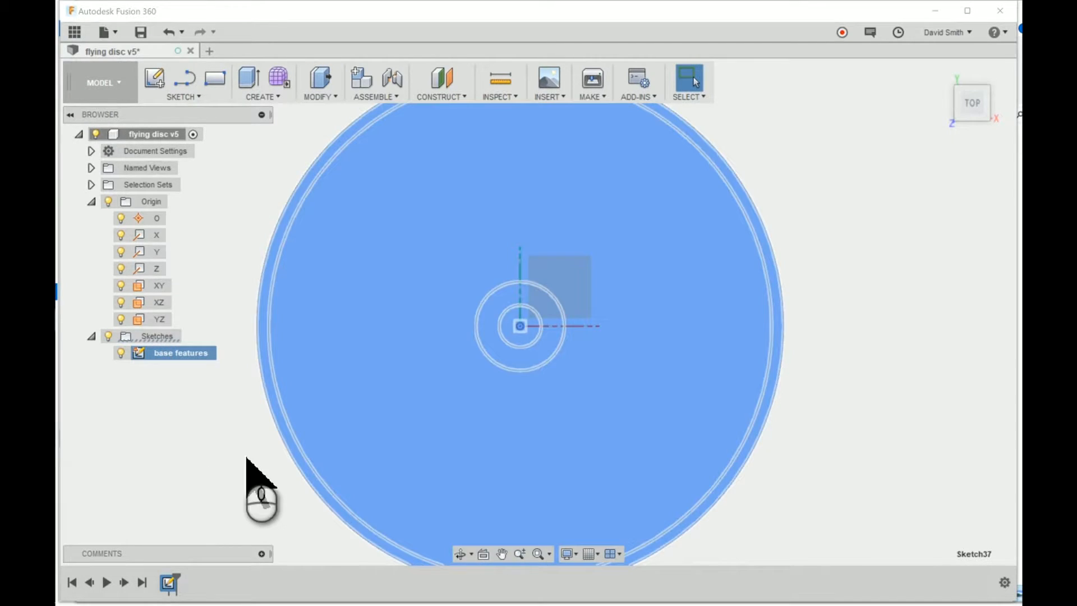
left_click(249, 459)
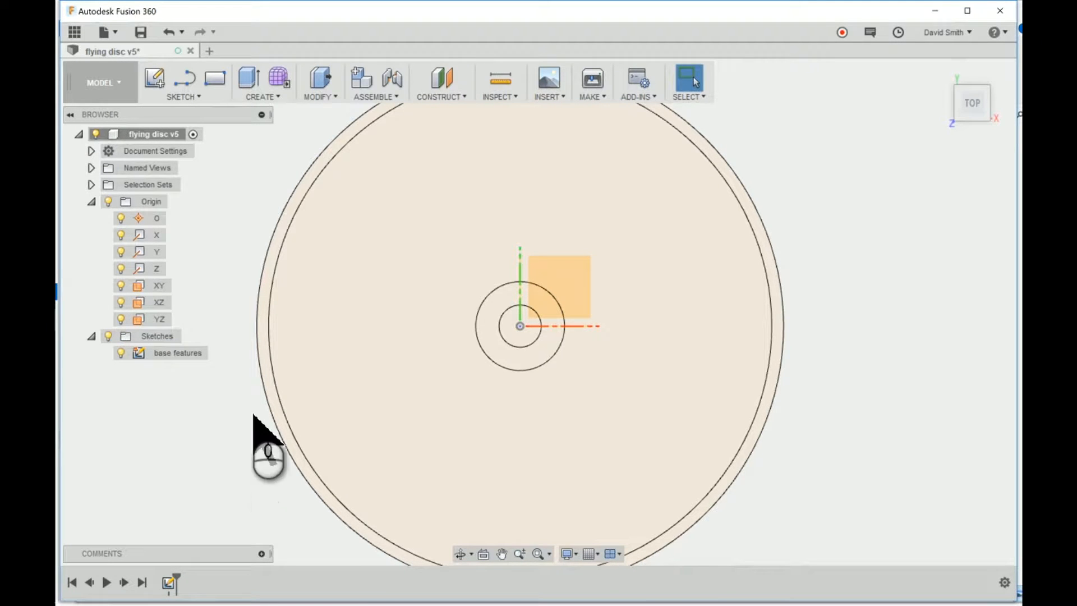
- Start a new sketch on the YZ origin plane and hide the base features sketch
left_click(160, 82)
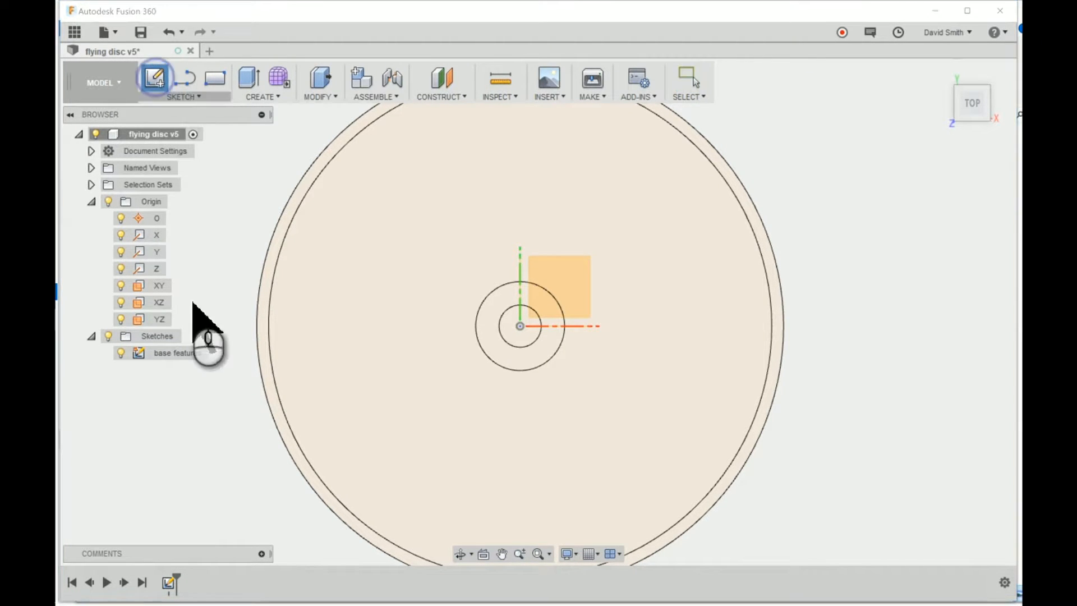
left_click(159, 320)
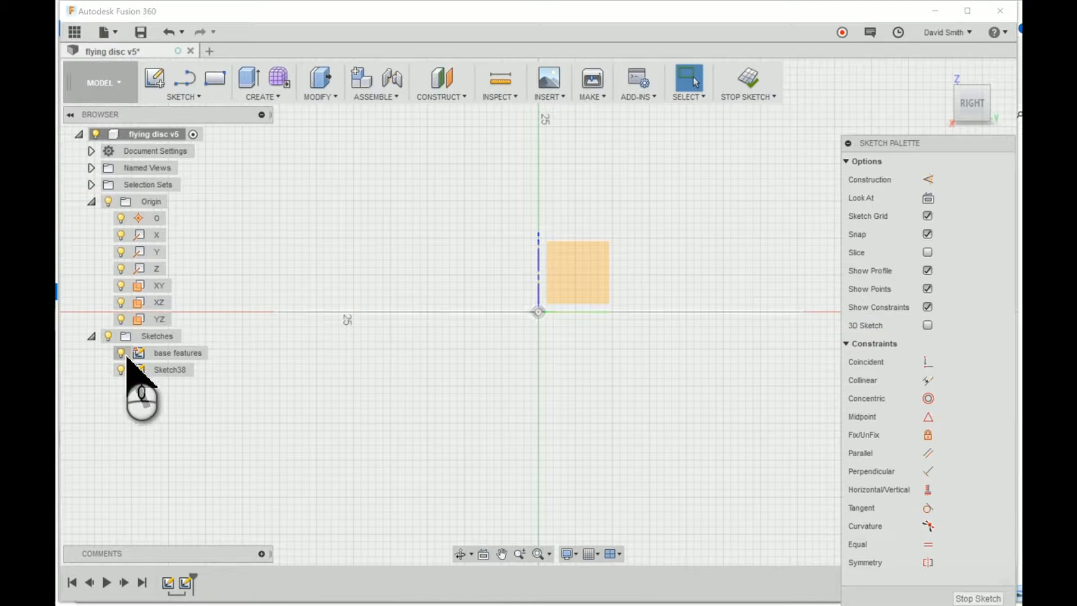
left_click(125, 354)
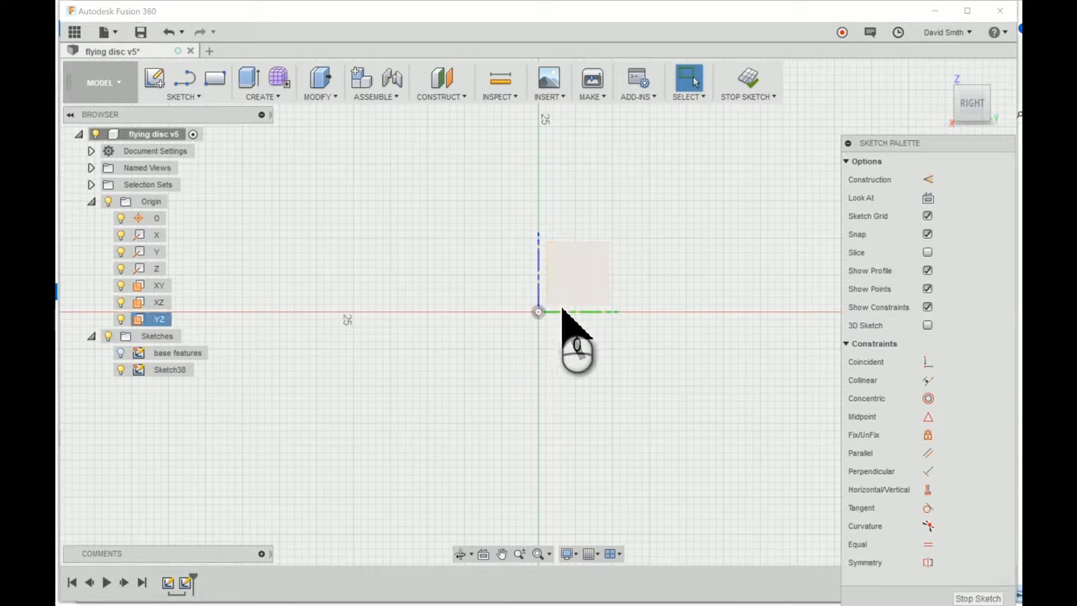
- Draw a two-point rectangle just above the horizontal axis, spanning both sides of the vertical axis
key("r")
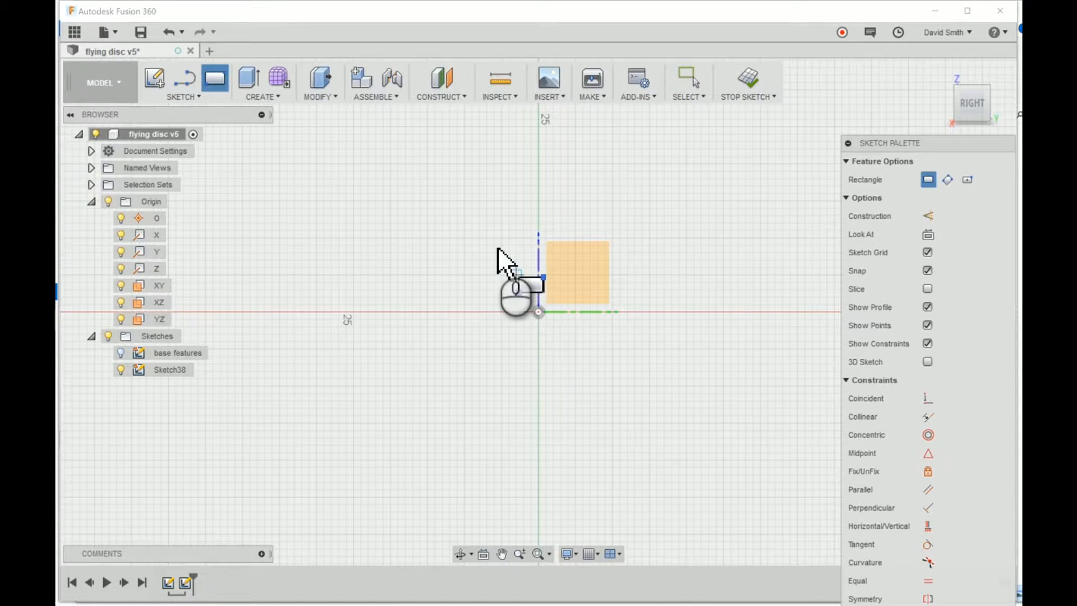
left_click(467, 239)
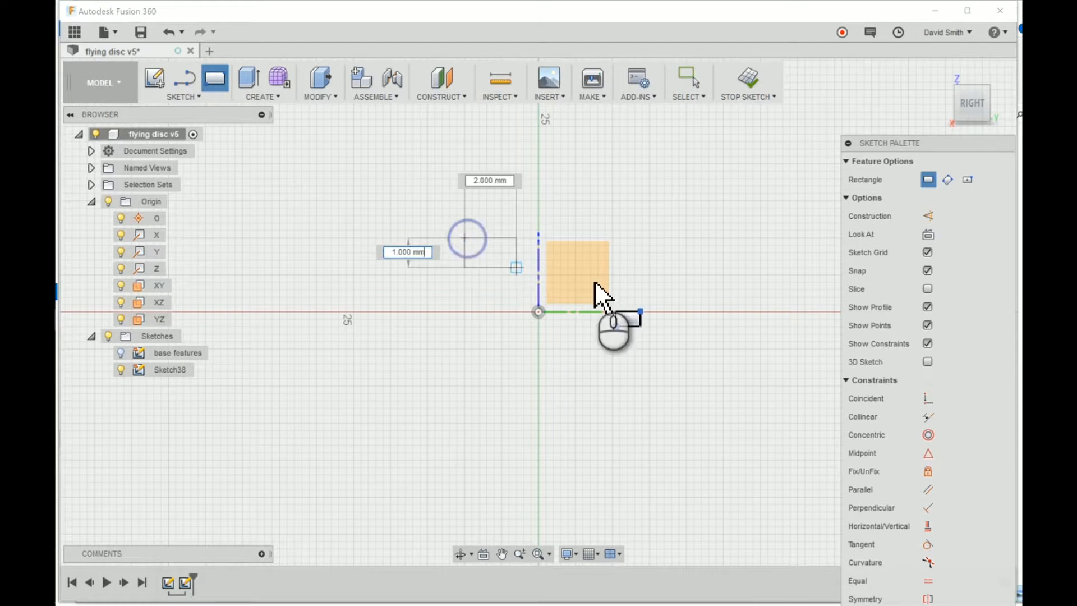
left_click(643, 296)
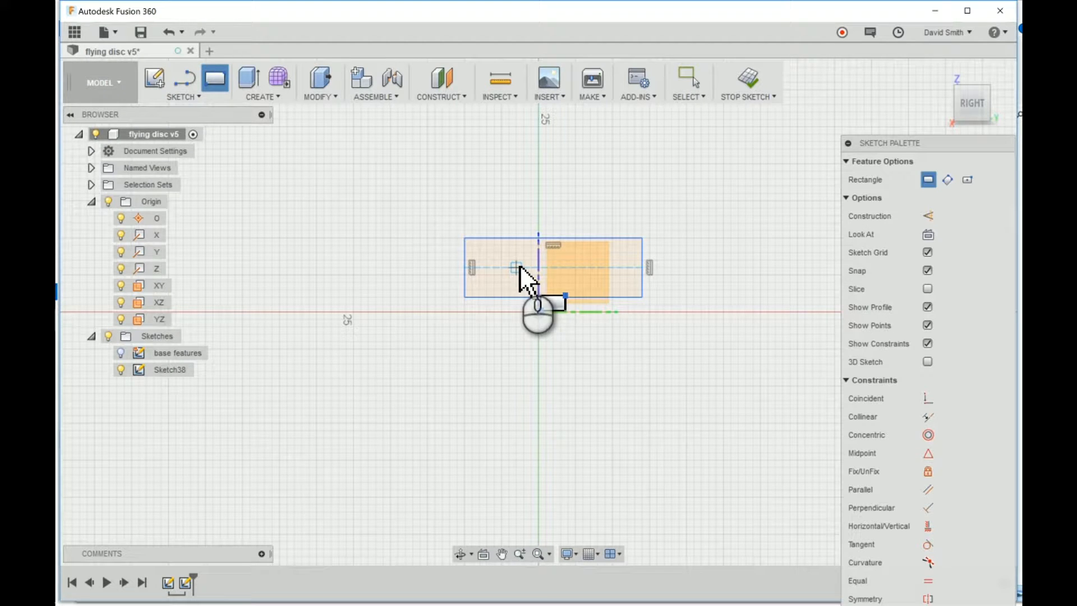
key("Escape")
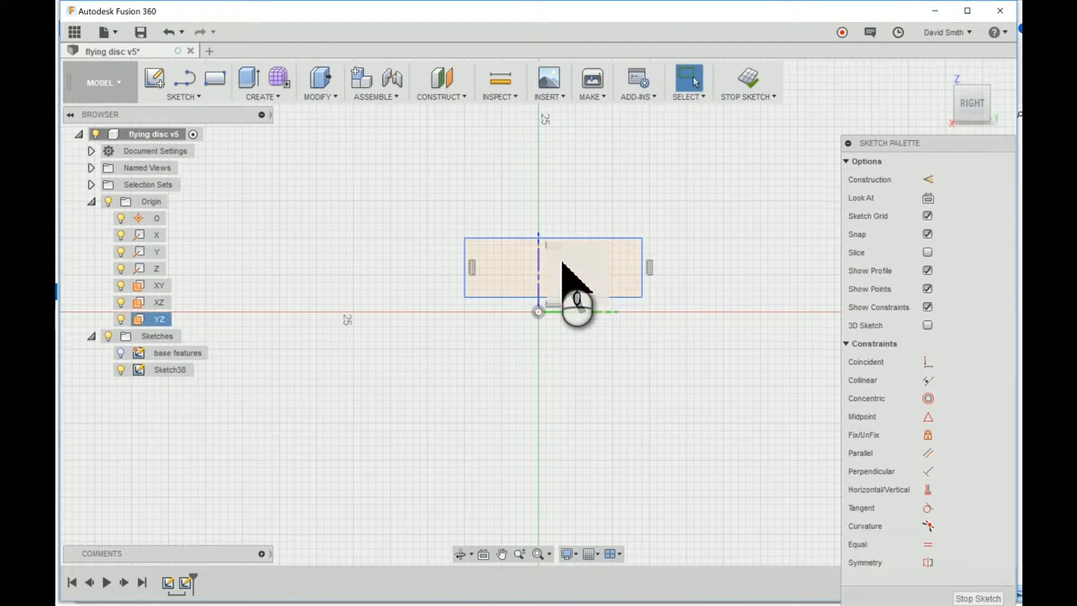
- Convert all four sides of the rectangle to construction lines
left_click(561, 270)
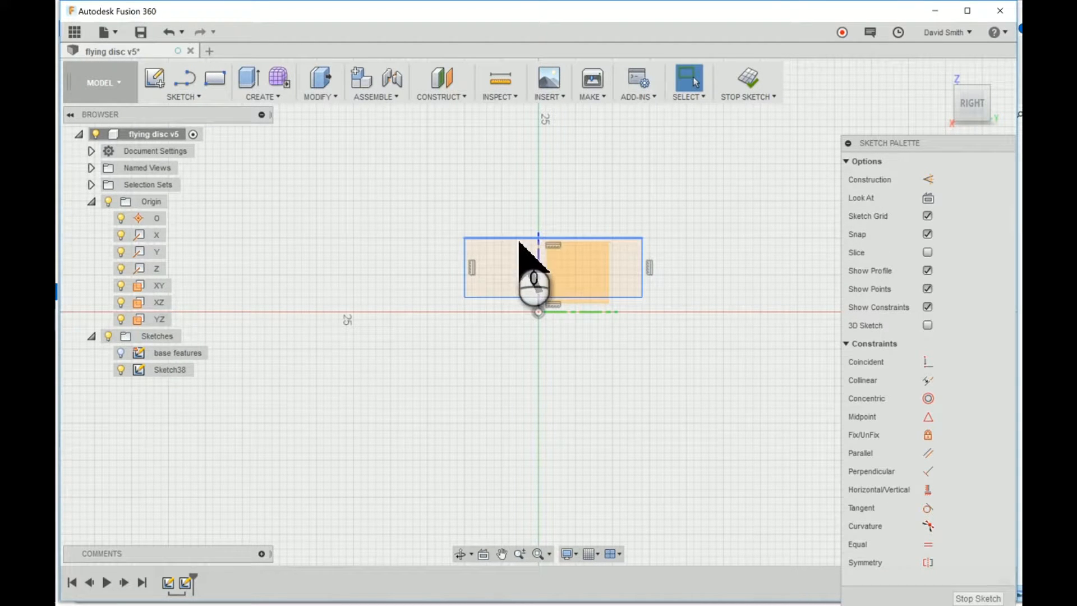
left_click(464, 257)
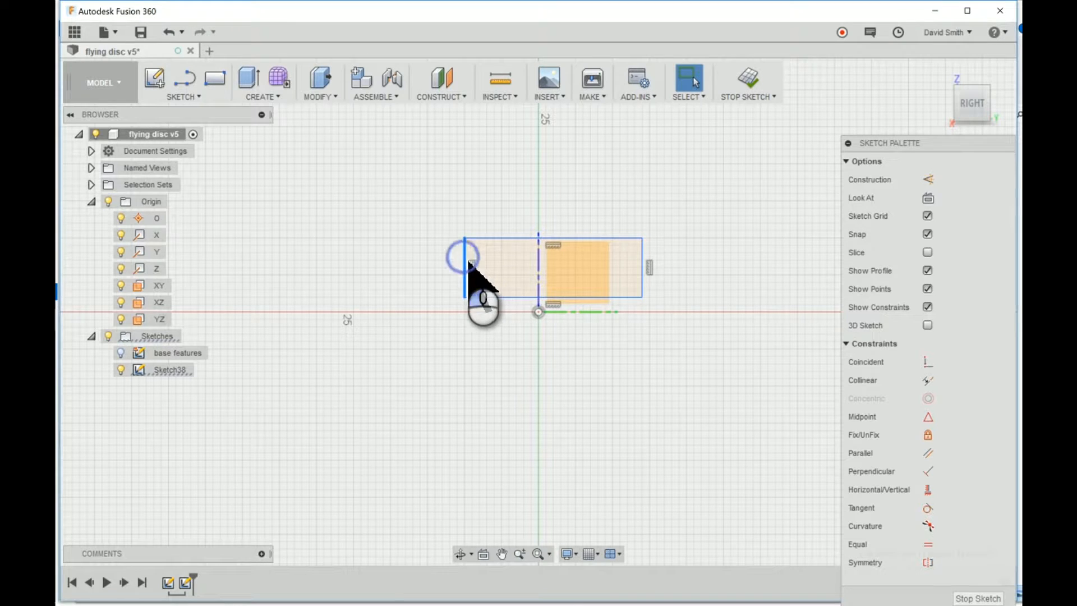
left_click(489, 240)
left_click(497, 295)
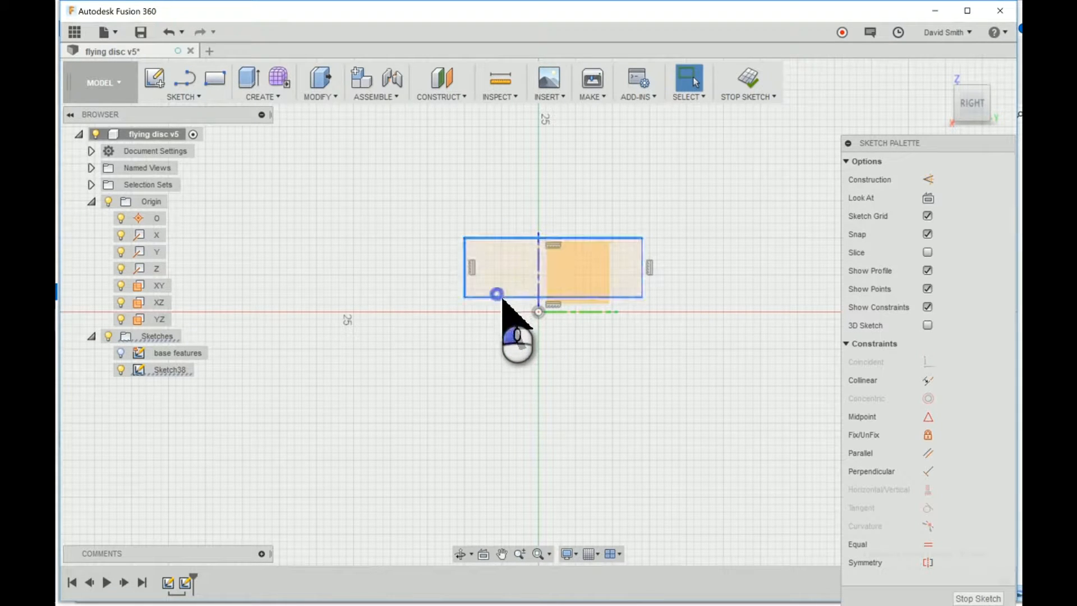
left_click(642, 285)
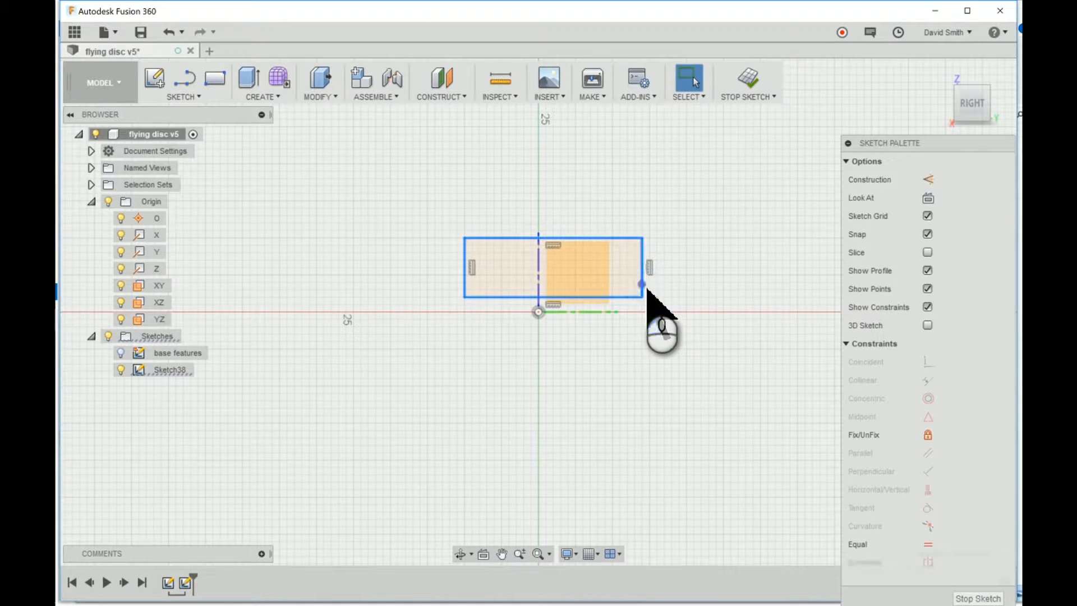
key("x")
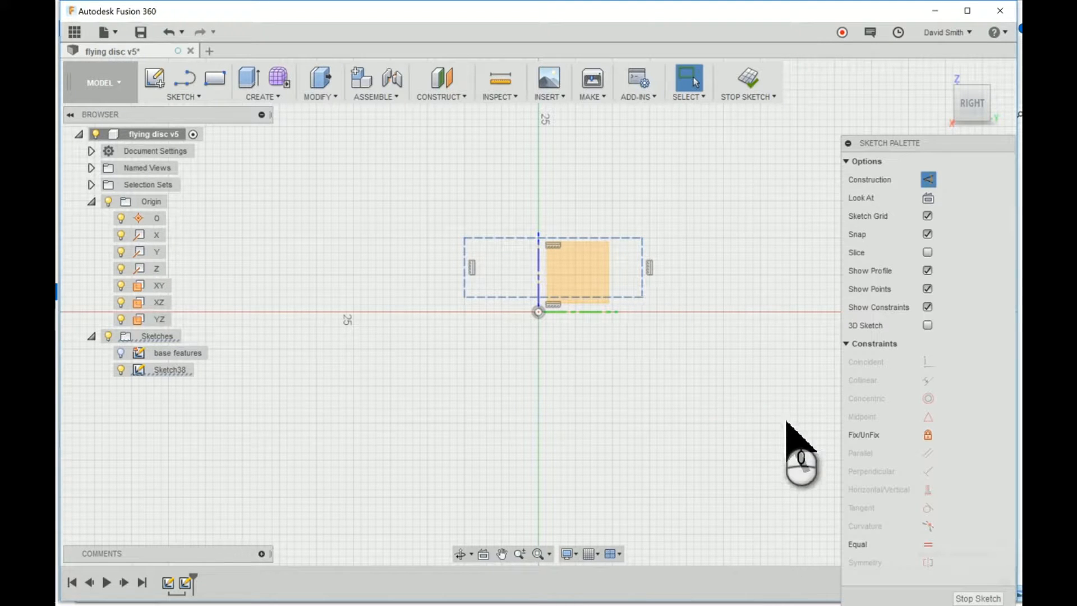
- Constrain the midpoint of the rectangle's bottom edge to the origin point
left_click(928, 435)
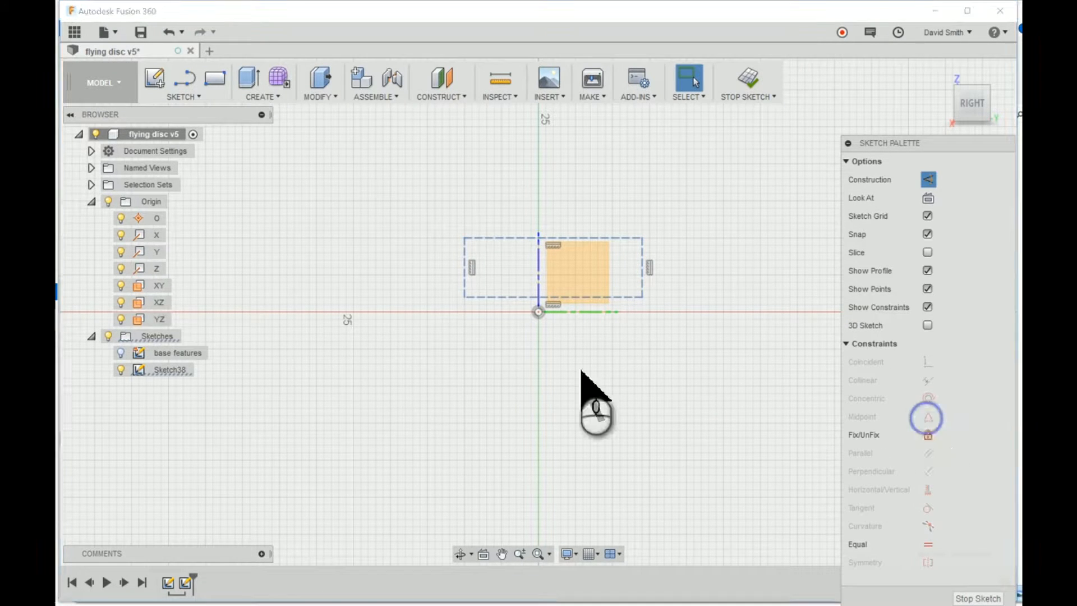
left_click(612, 295)
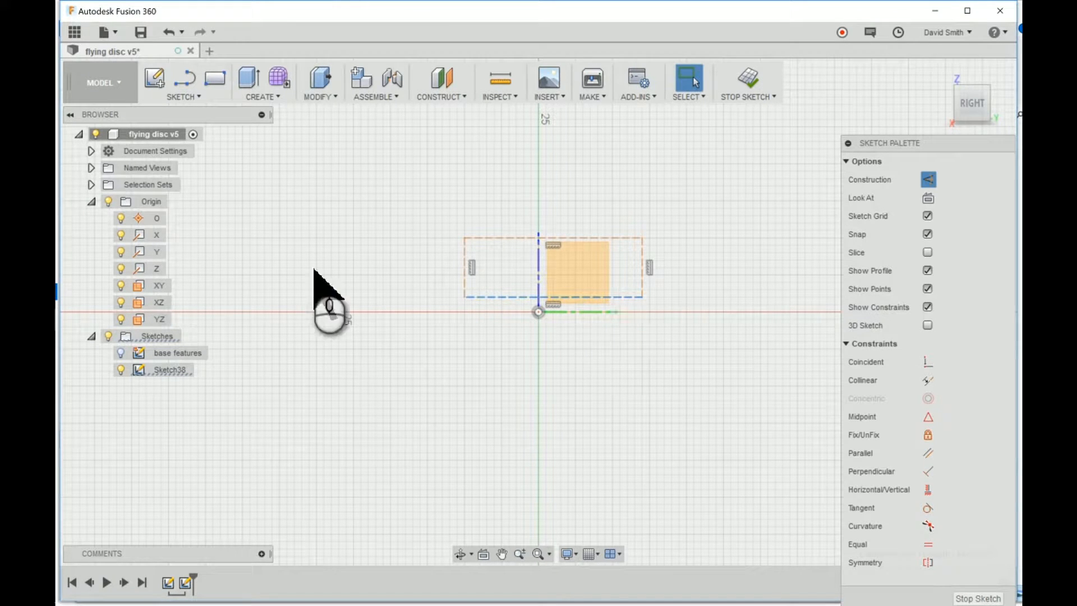
left_click(149, 220)
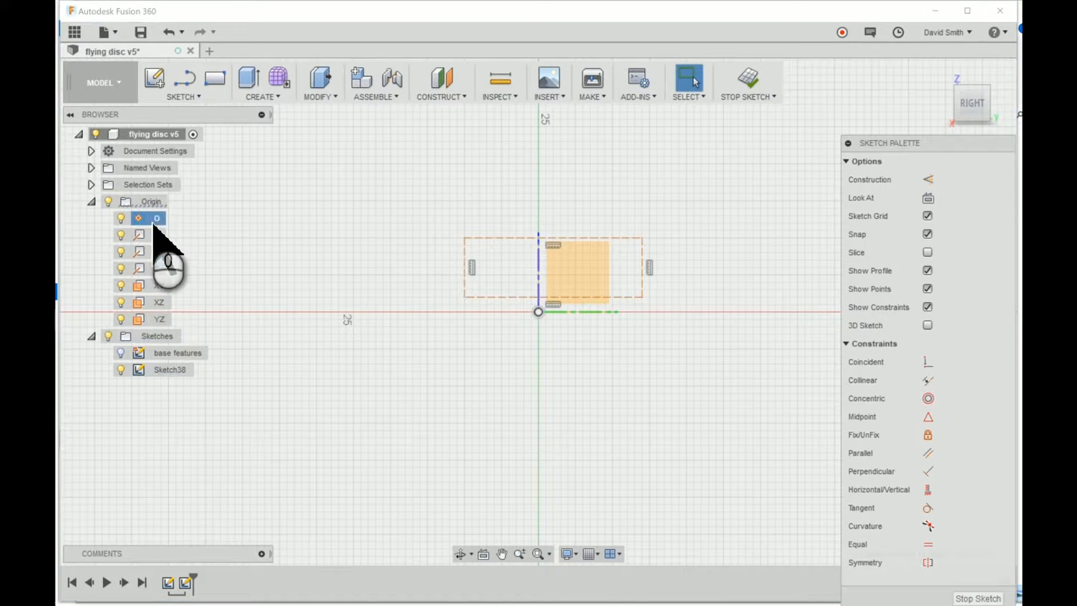
left_click(577, 306)
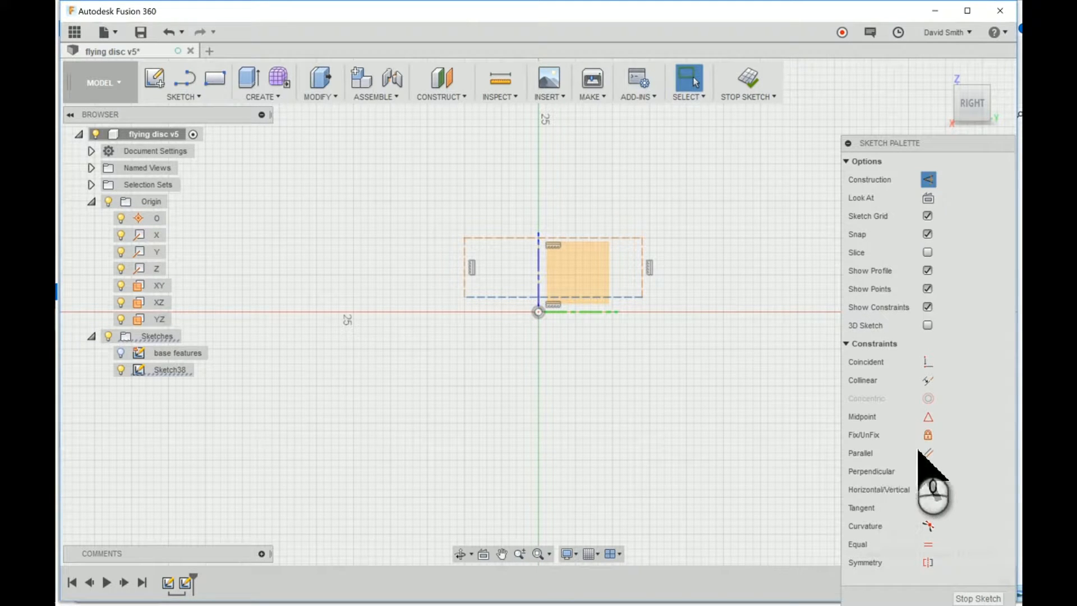
left_click(929, 417)
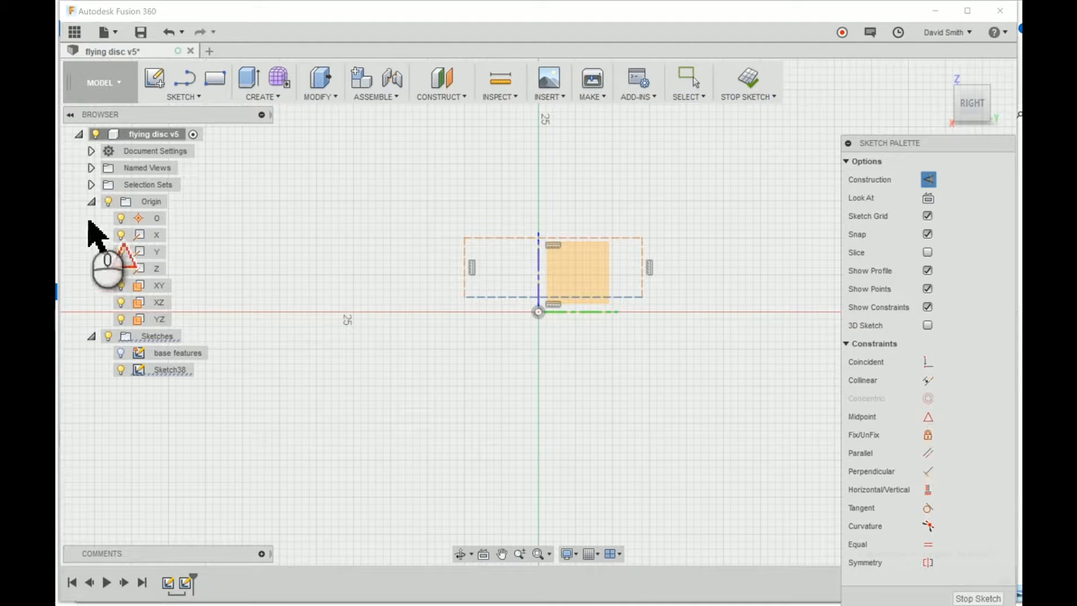
left_click(148, 219)
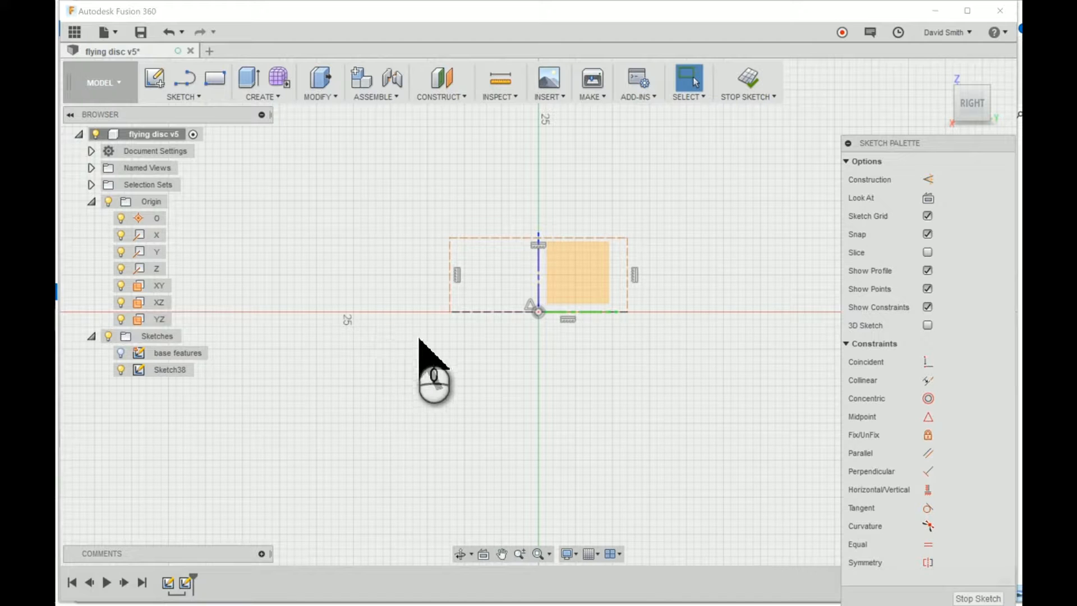
- Dimension the construction rectangle's height with the user parameter hubHeight
key("d")
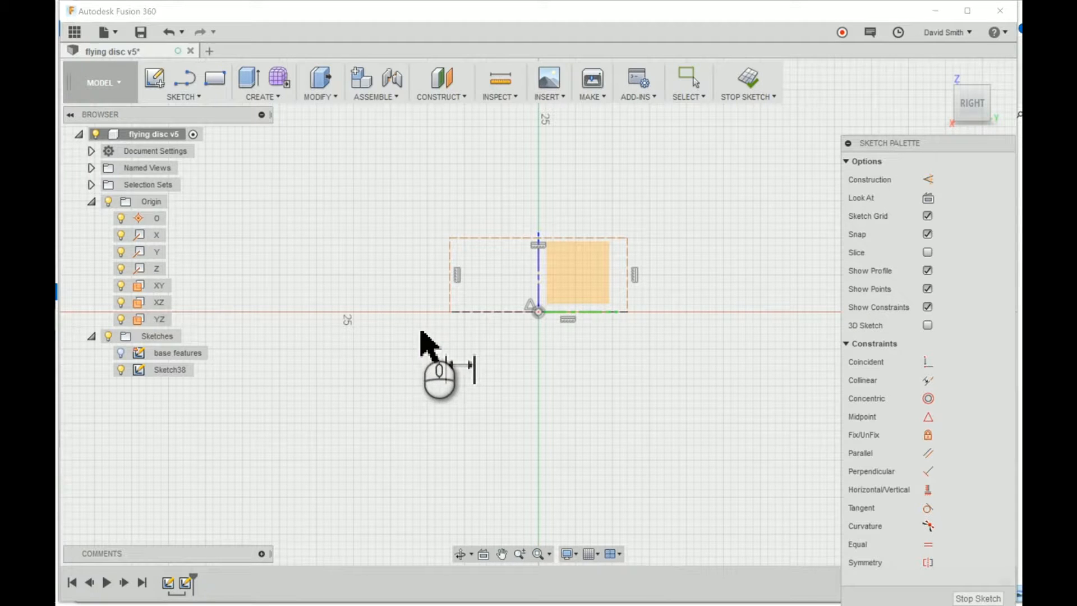
left_click(451, 280)
left_click(425, 284)
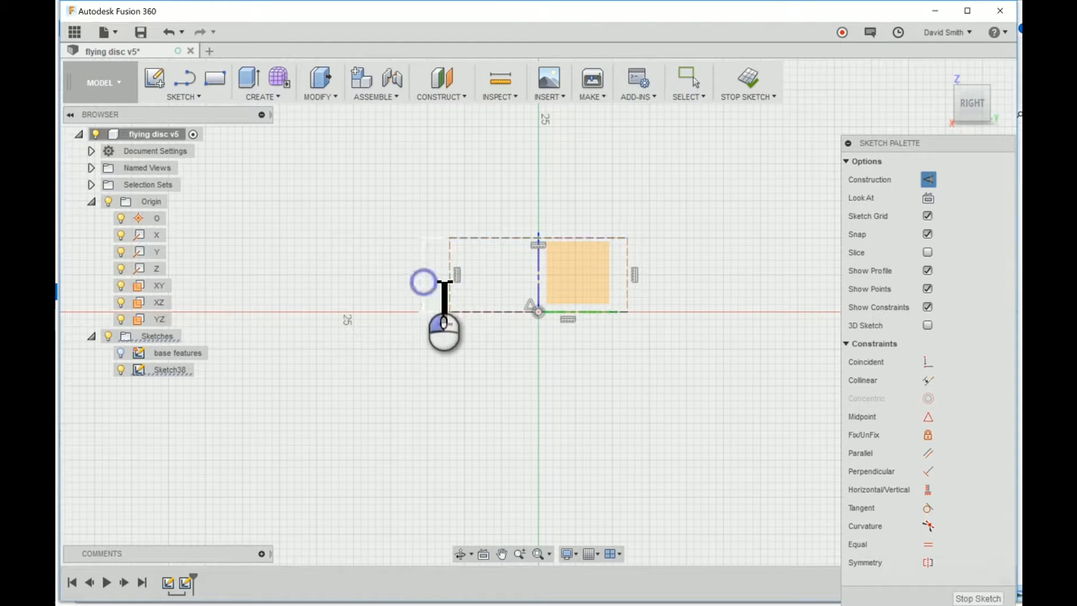
type("hub")
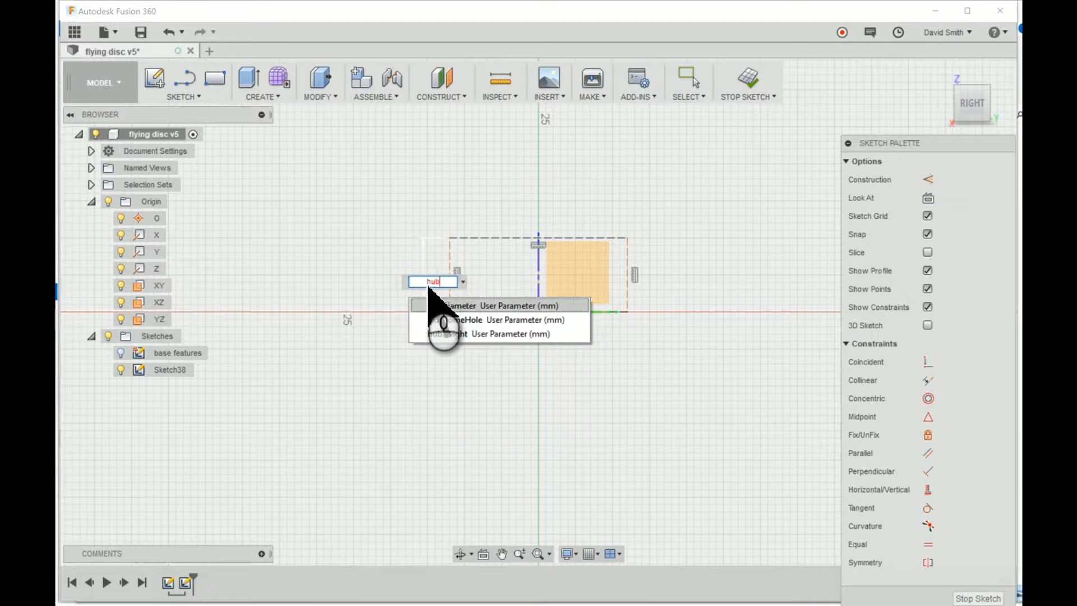
type("He")
key("Return")
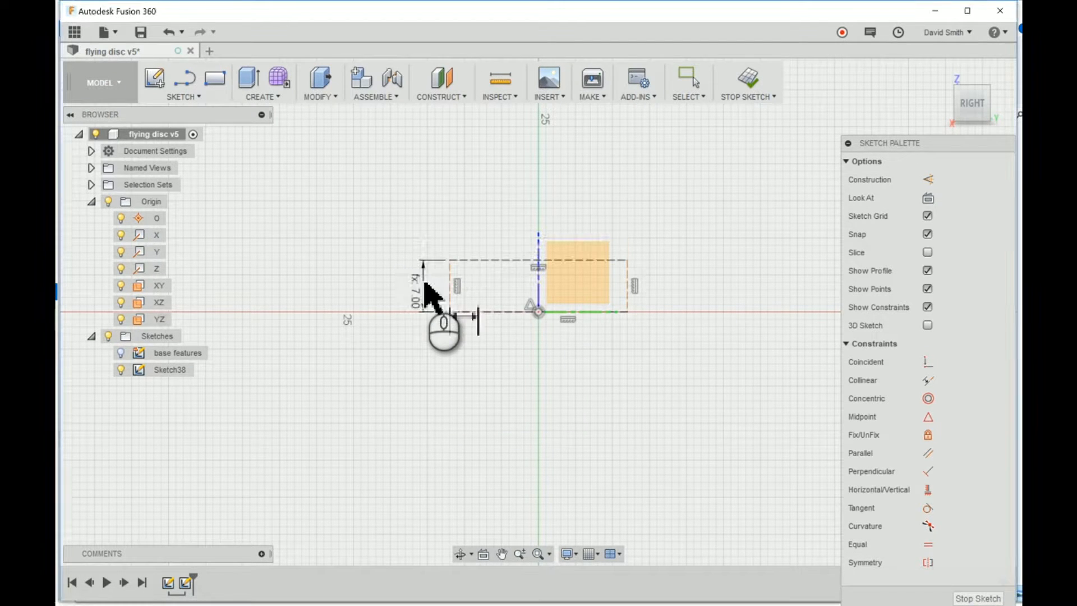
- Dimension the construction rectangle's width with the user parameter hubDiameter
left_click(494, 259)
key("d")
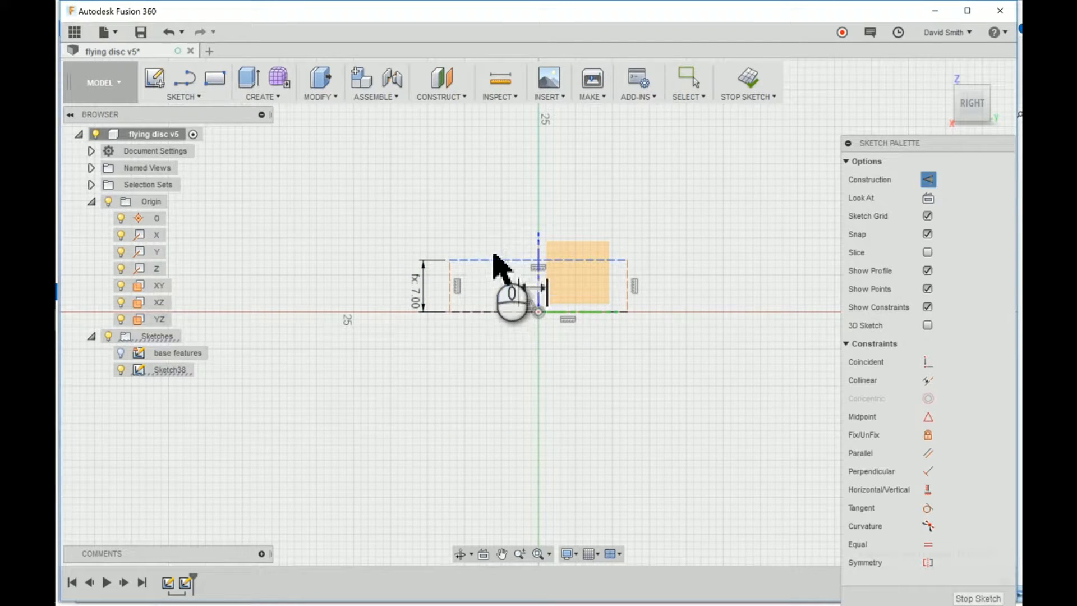
left_click(495, 243)
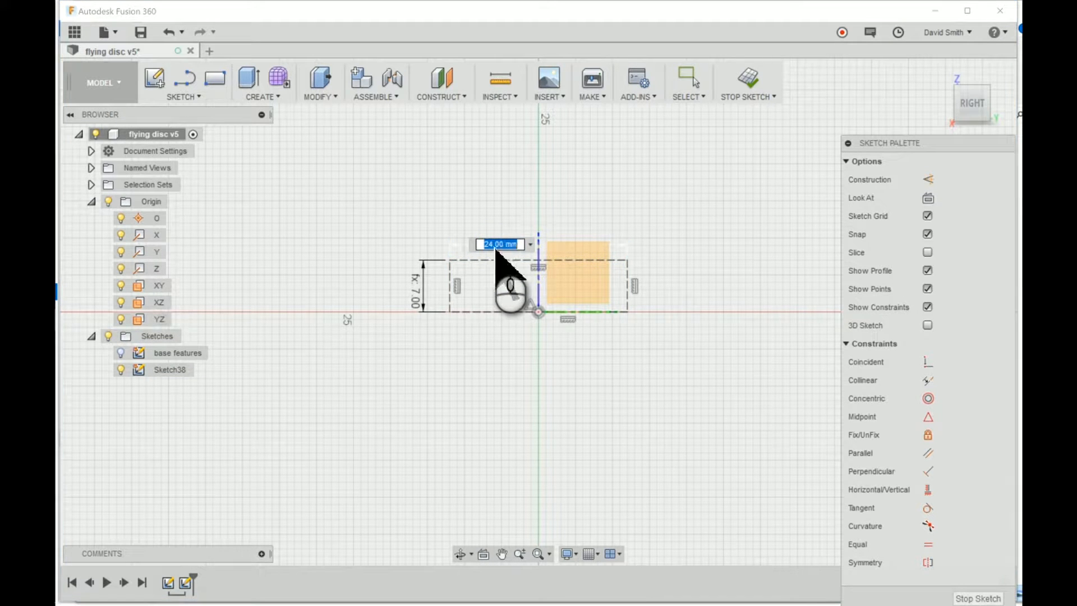
type("hu")
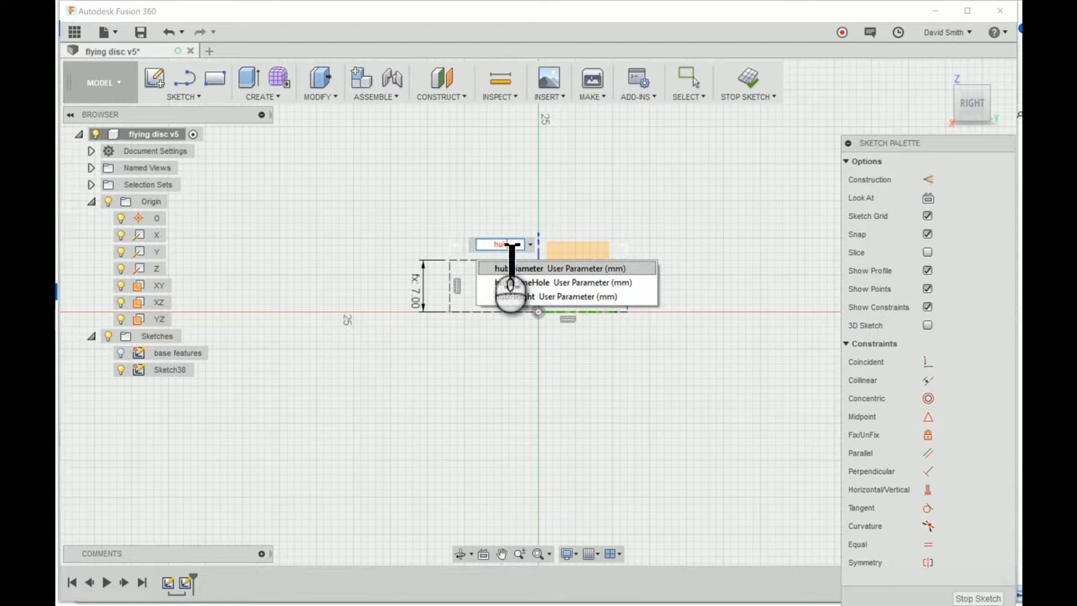
key("Return")
key("Return")
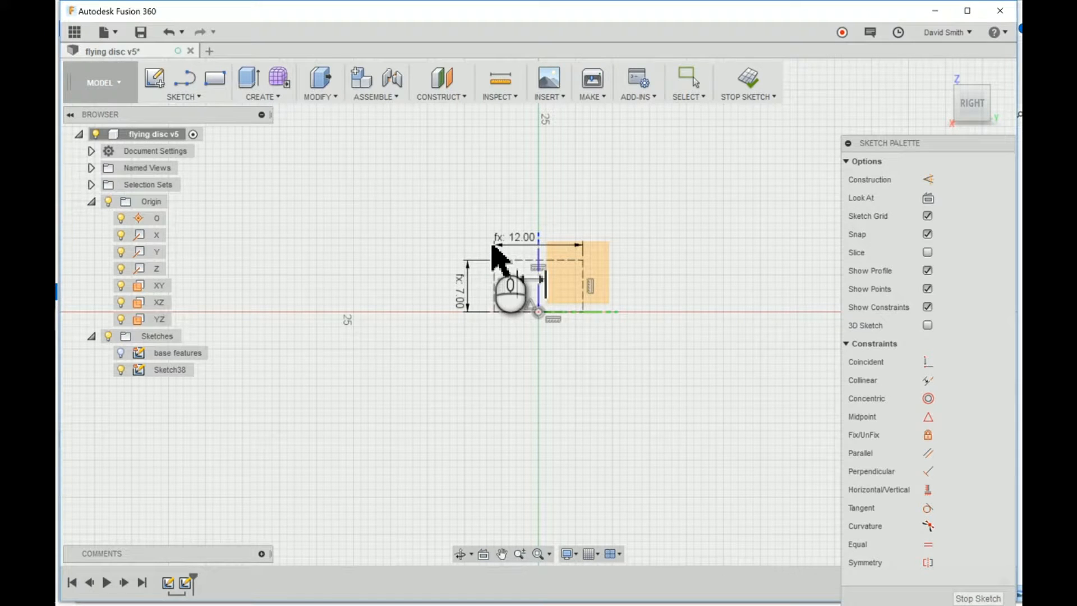
- Draw a vertical construction line from the midpoint of the rectangle's top edge down to the origin
scroll(534, 310, "up", 3)
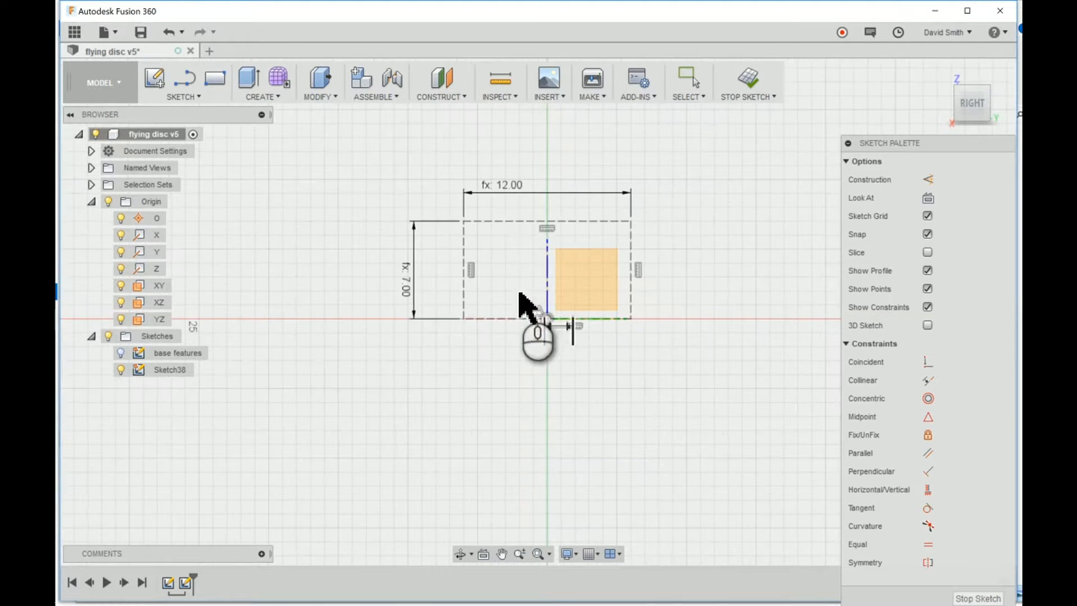
scroll(538, 199, "up", 4)
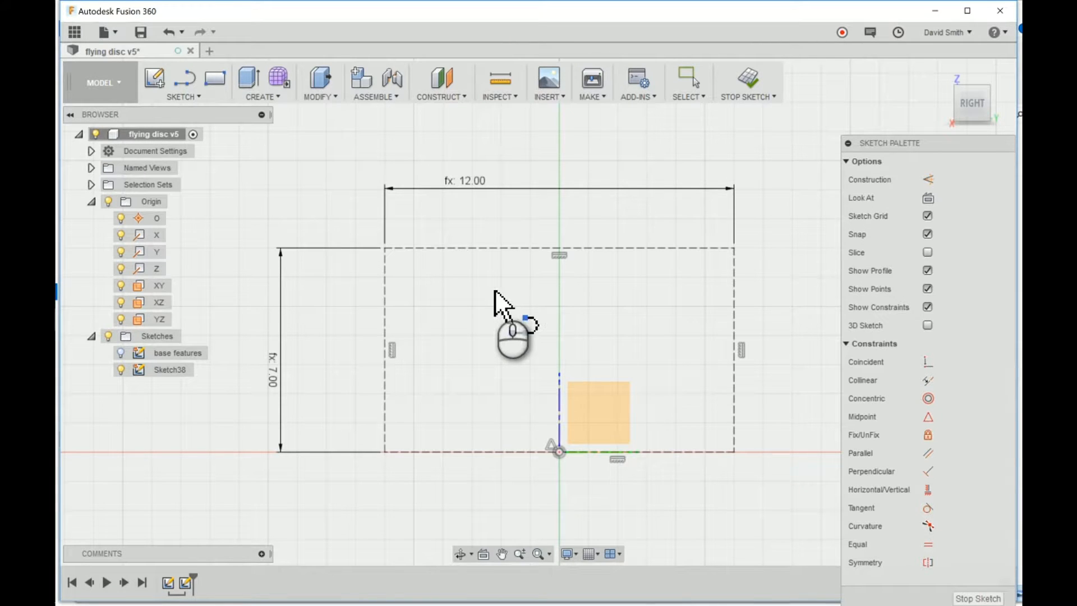
key("l")
left_click(560, 249)
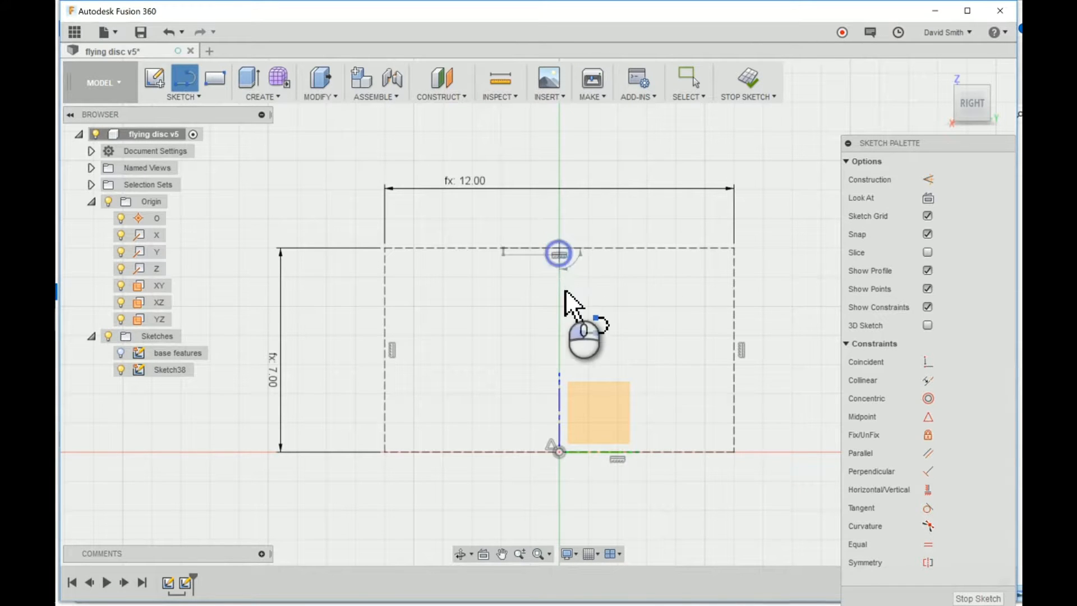
left_click(559, 451)
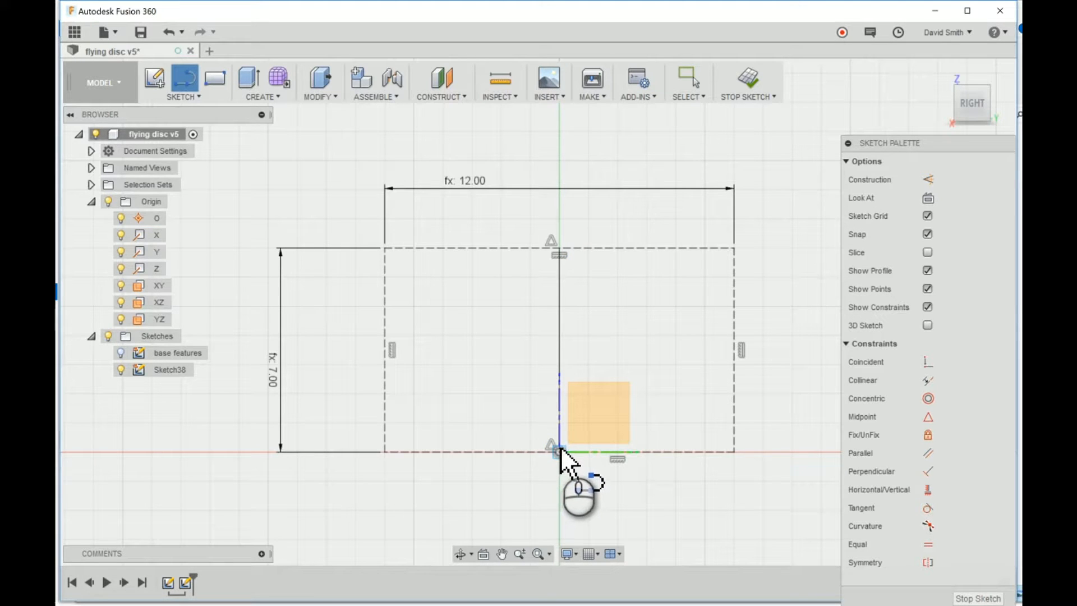
key("Escape")
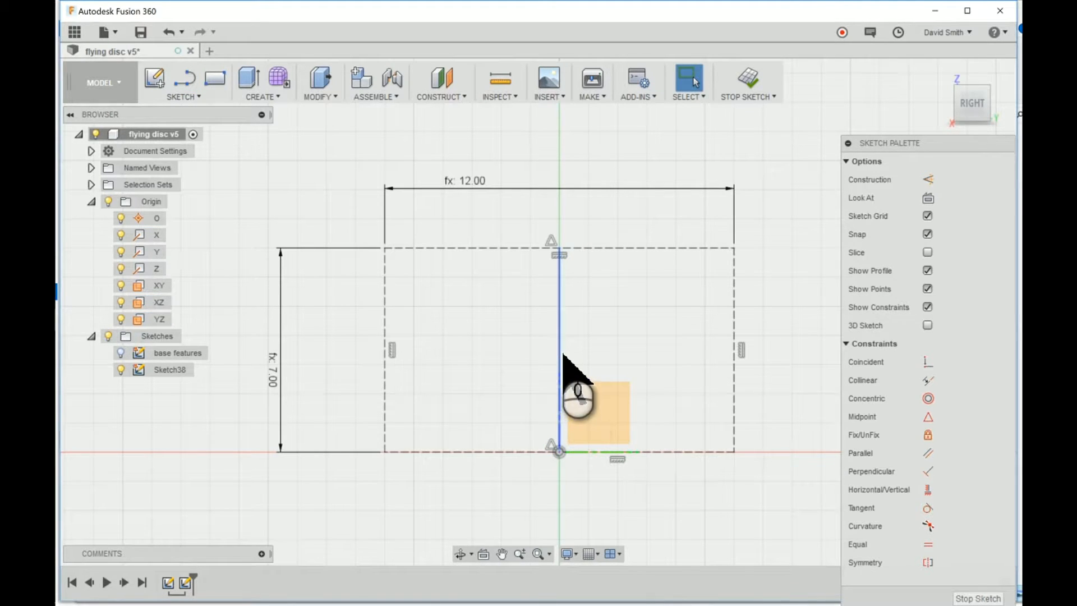
left_click(562, 351)
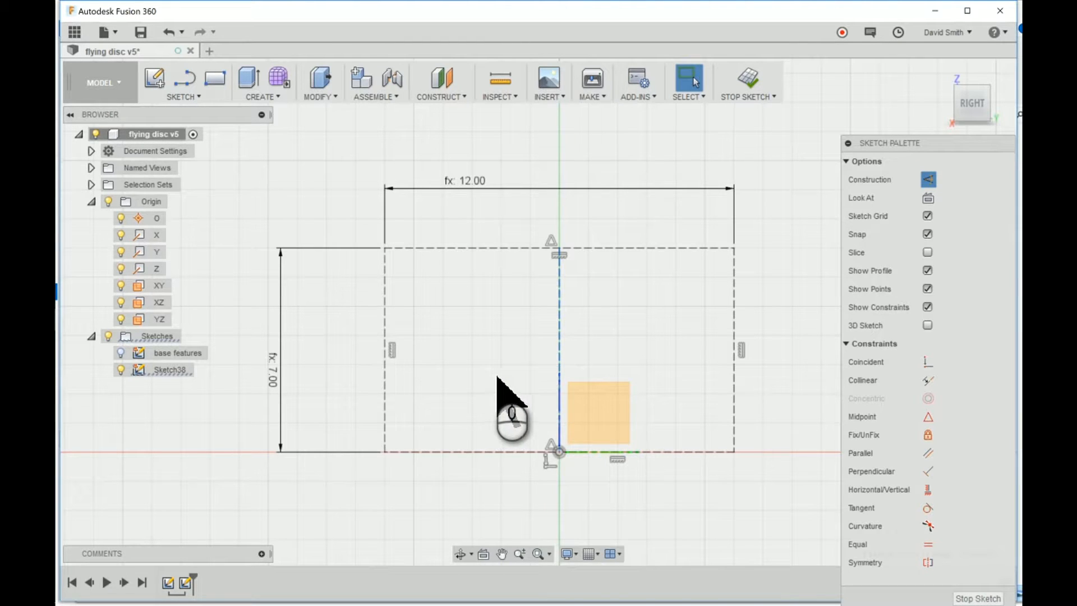
- Draw a diagonal construction line about 11.3 mm long at about 29 degrees, rising from near the rectangle's lower-left corner across the vertical centre line
key("l")
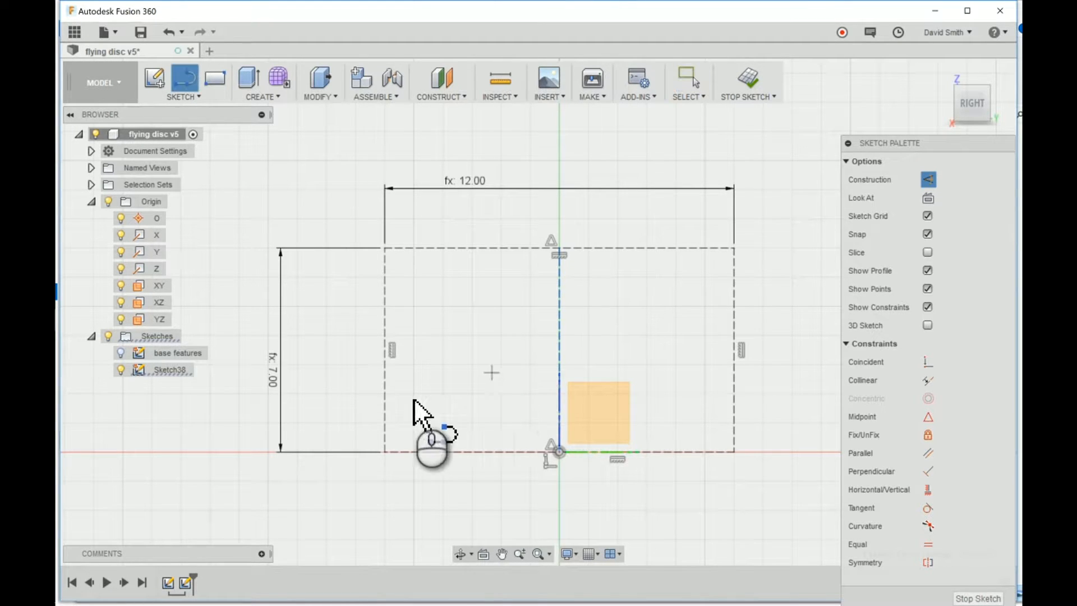
left_click(409, 441)
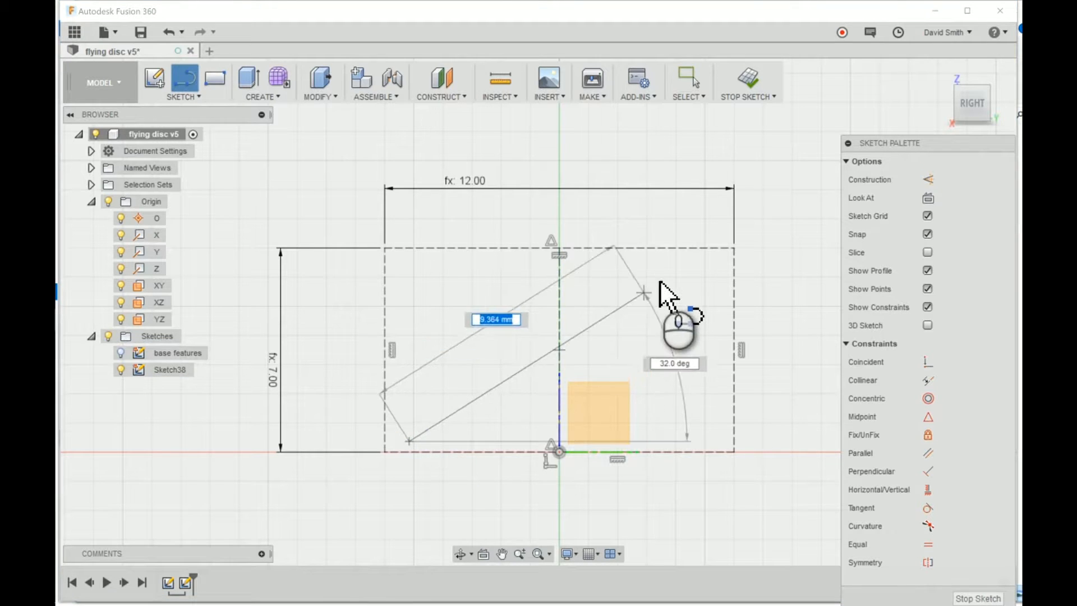
left_click(690, 276)
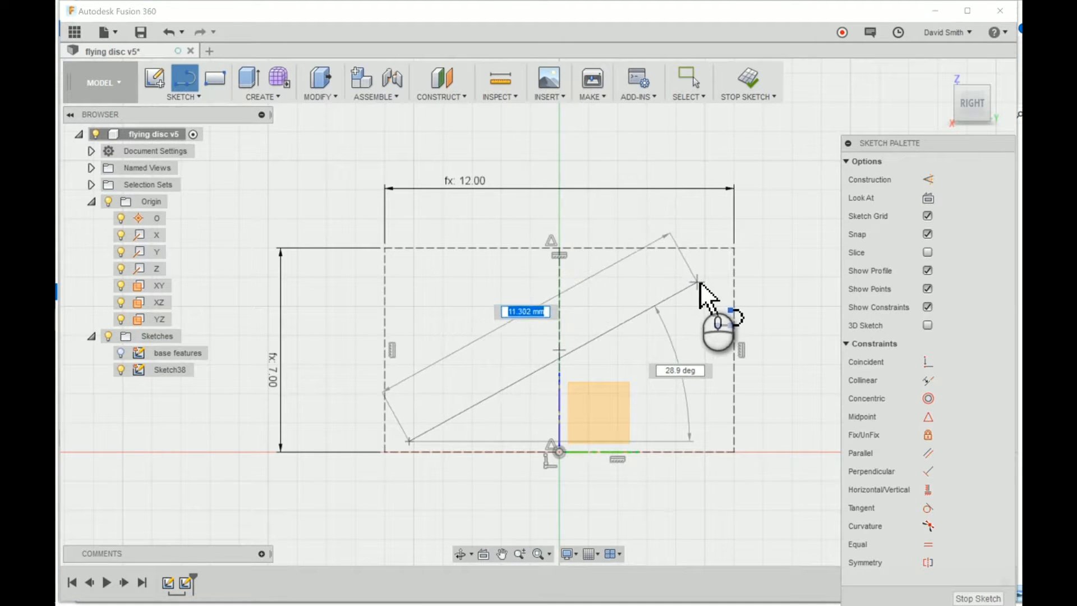
left_click(699, 282)
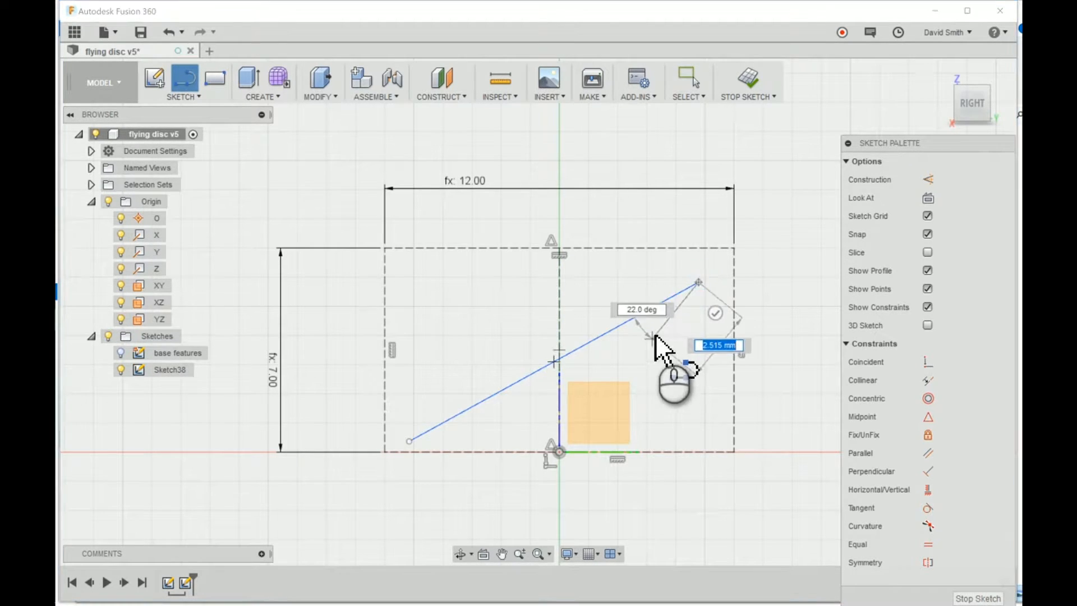
left_click(713, 313)
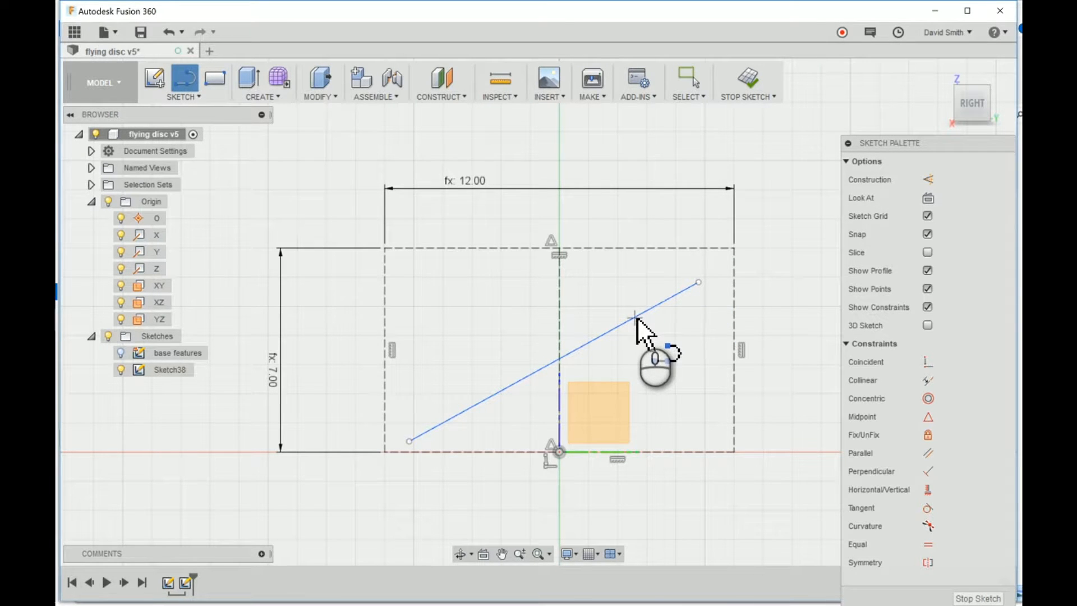
key("Escape")
left_click(633, 318)
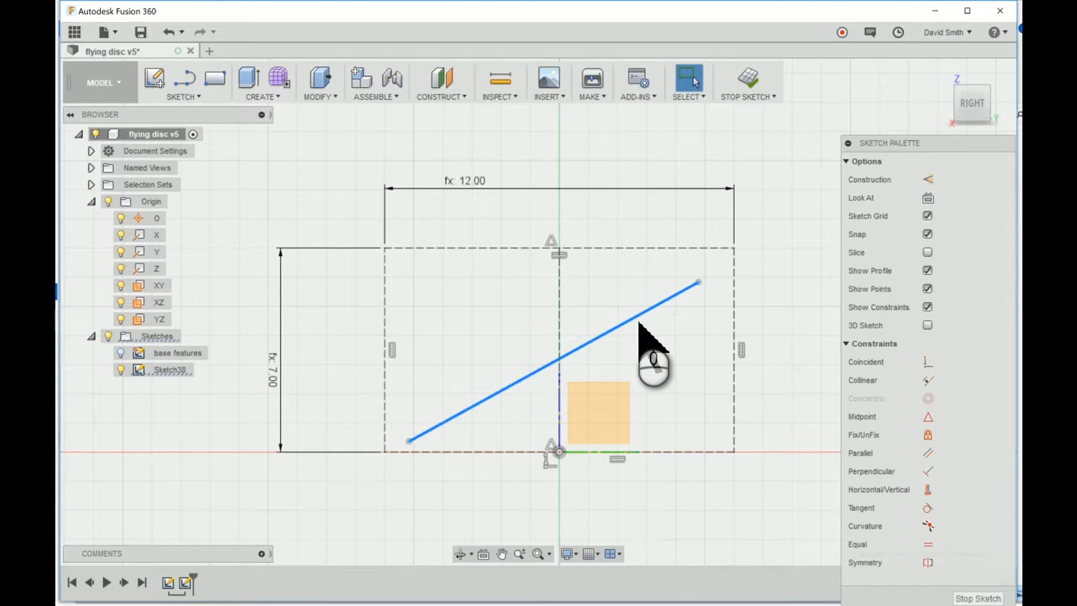
key("x")
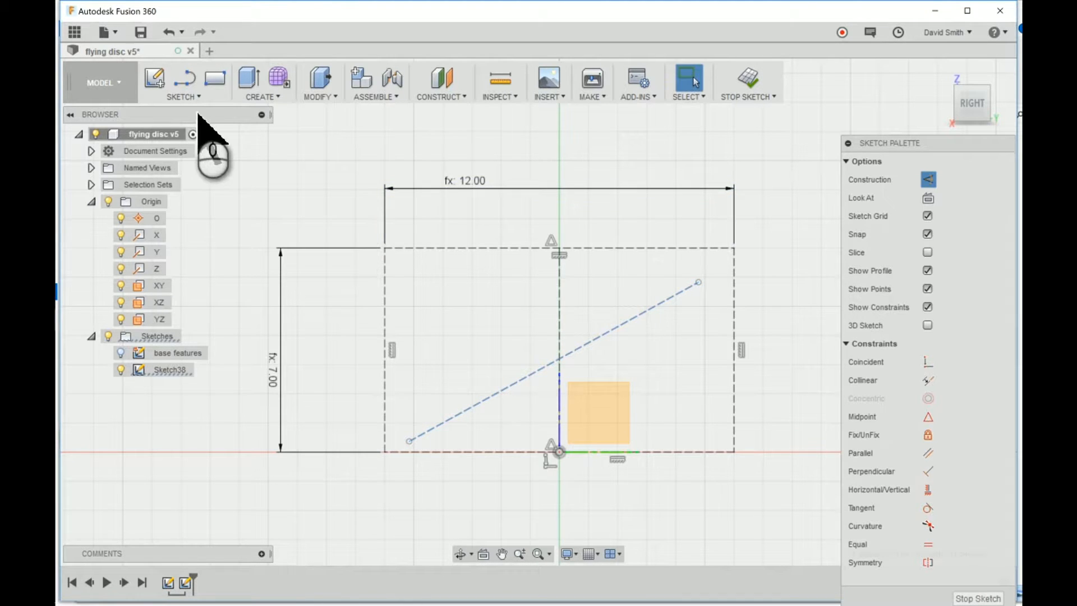
- Place a sketch point just above the diagonal construction line, slightly left of the vertical centre line
left_click(185, 97)
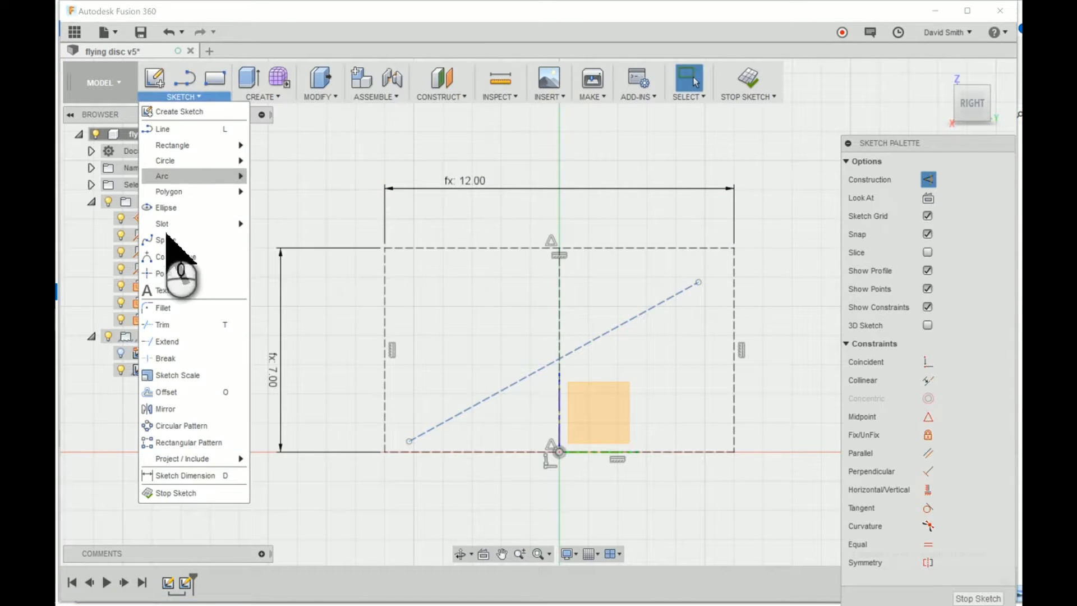
left_click(164, 274)
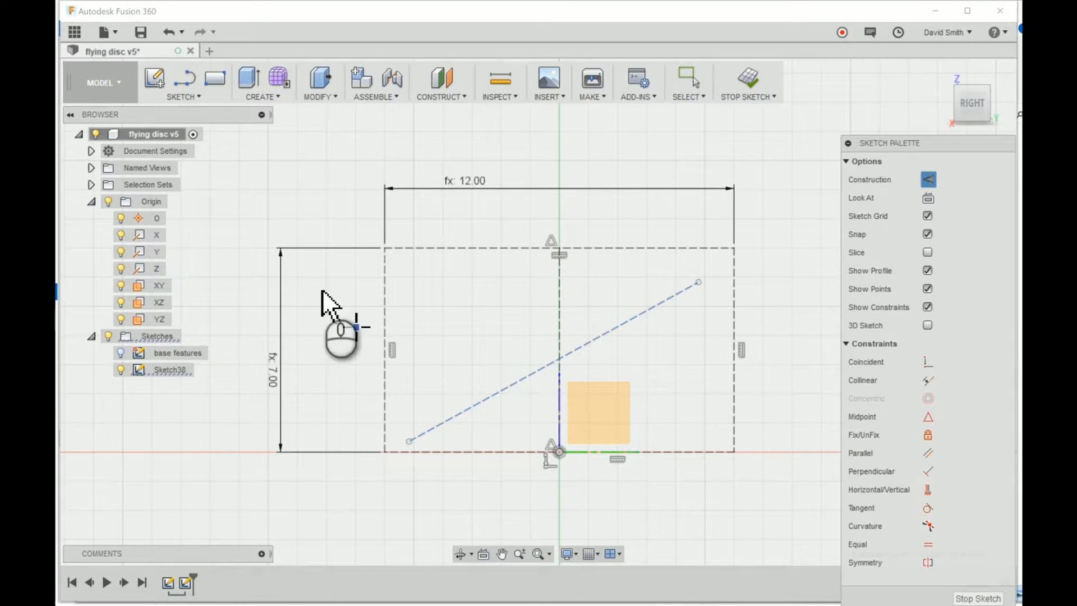
left_click(550, 335)
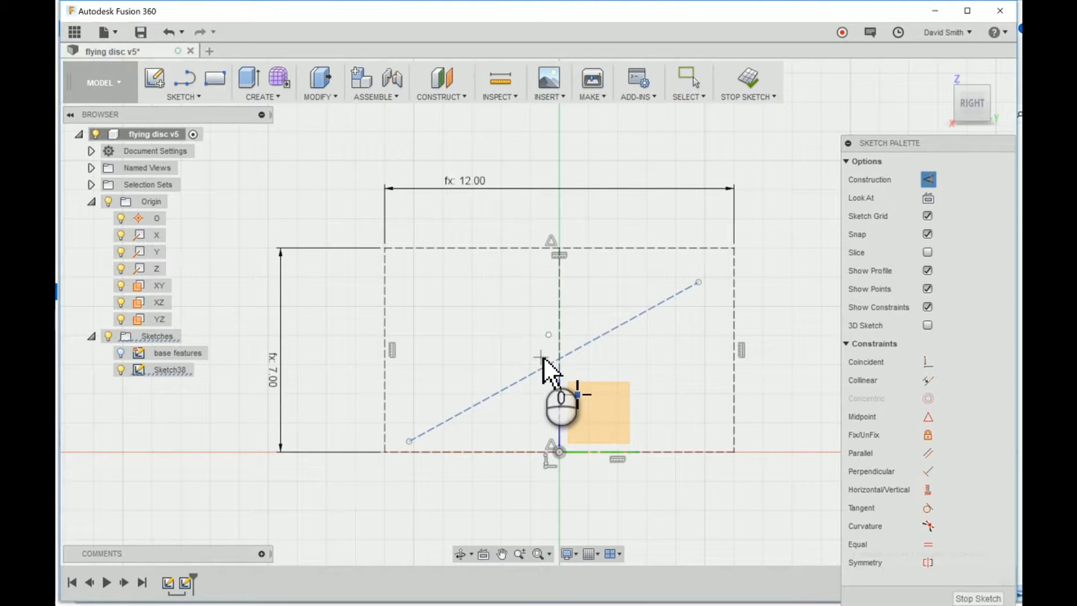
- Constrain the sketch point to the midpoint of the vertical construction centre line
key("Escape")
left_click(559, 343)
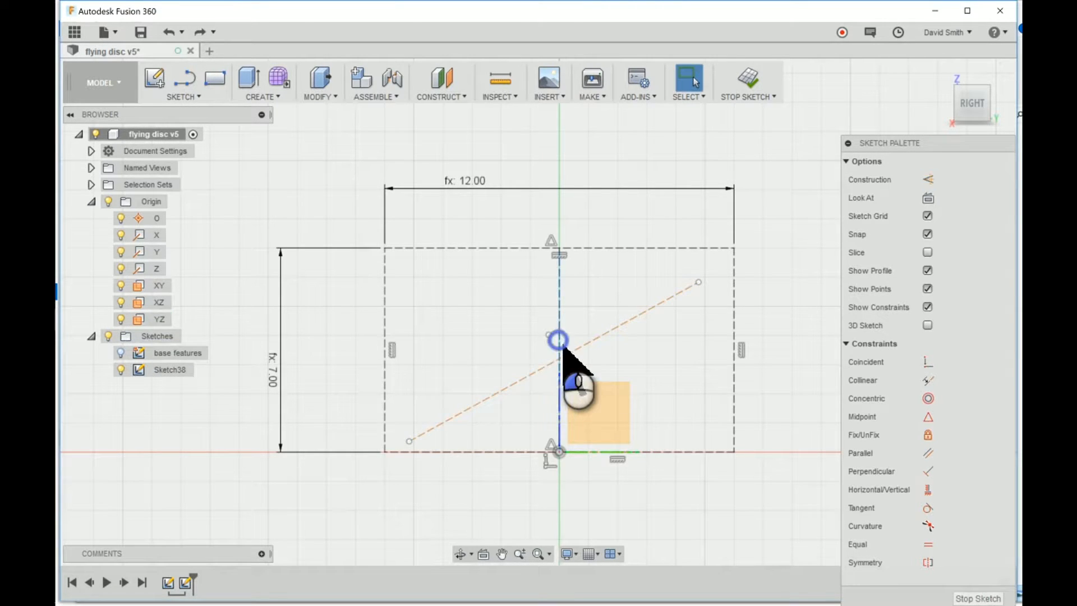
left_click(549, 335, "shift")
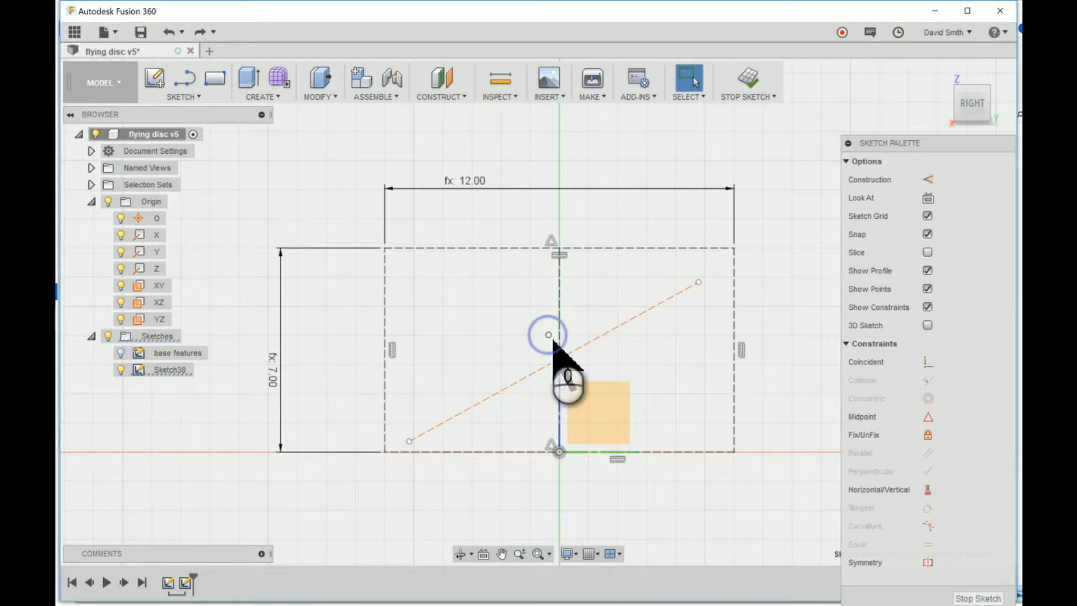
left_click(928, 417)
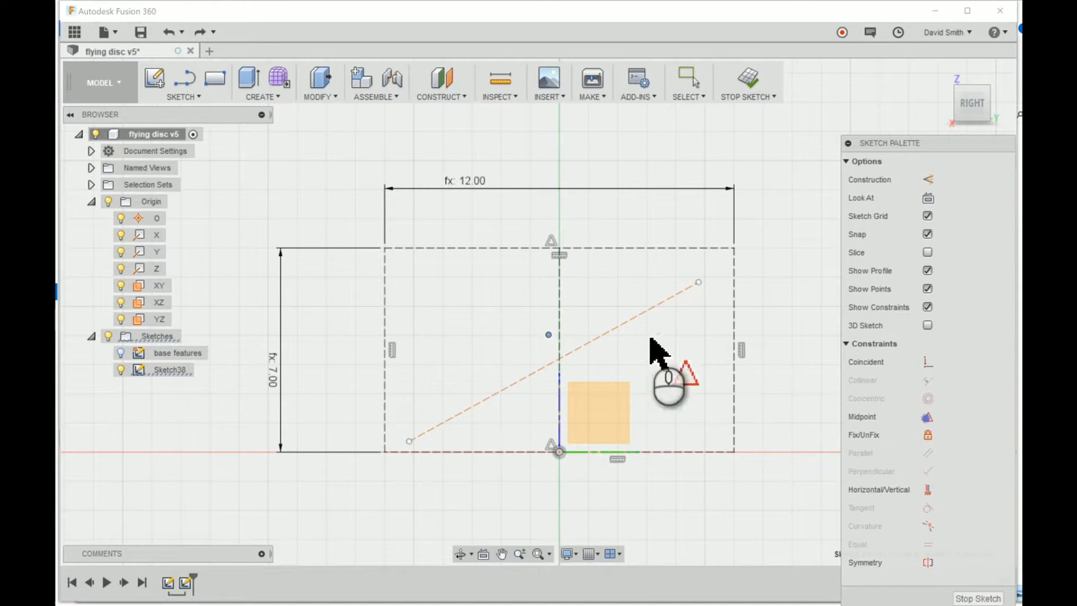
left_click(554, 338)
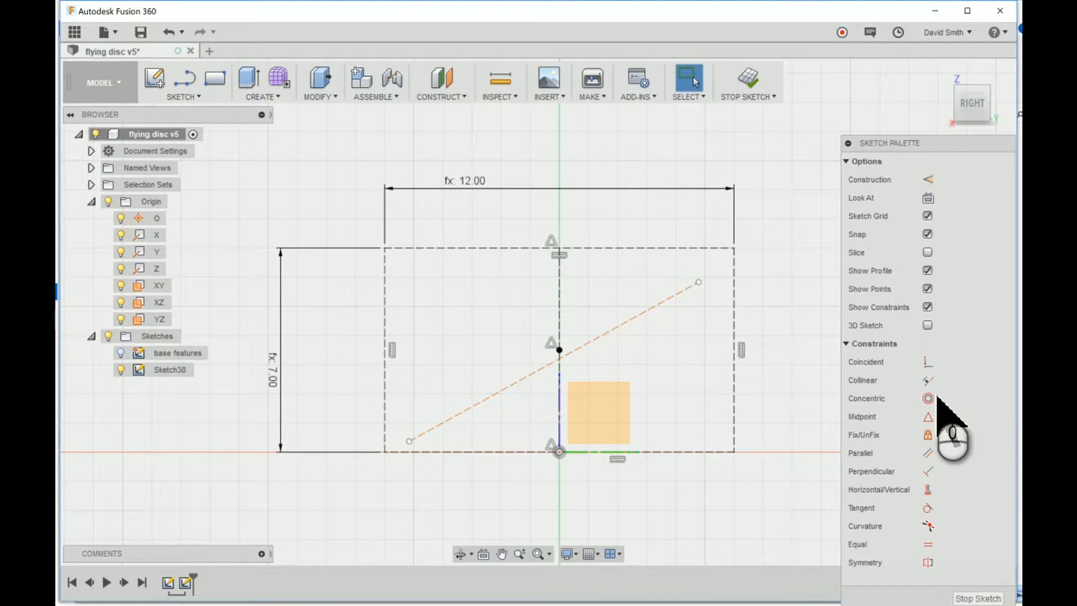
- Make the diagonal construction line coincident with the midpoint sketch point, and extend both its ends beyond the rectangle's sides
left_click(928, 363)
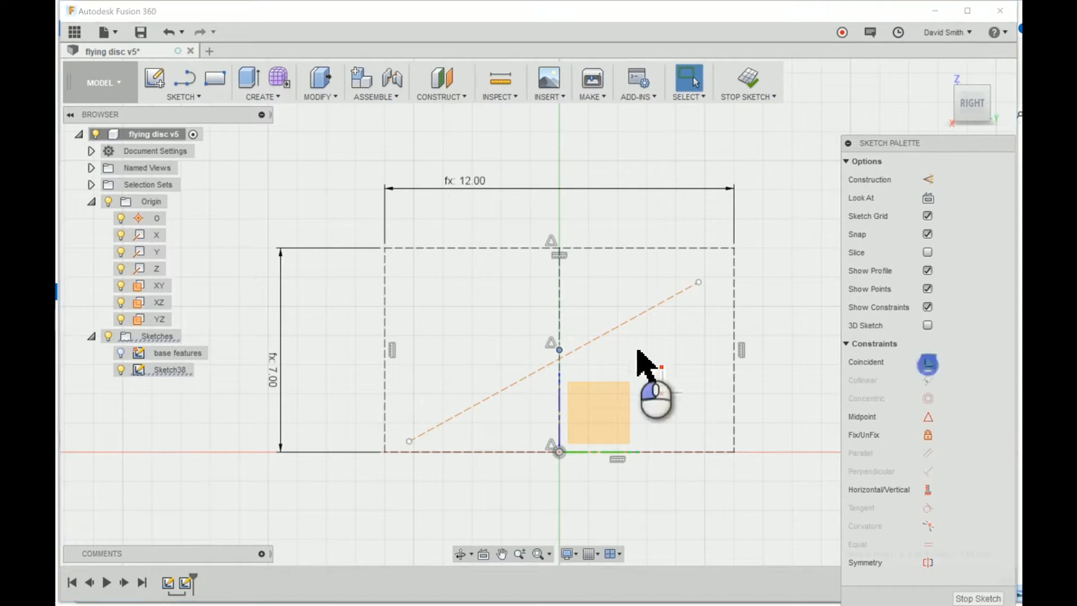
left_click(585, 347)
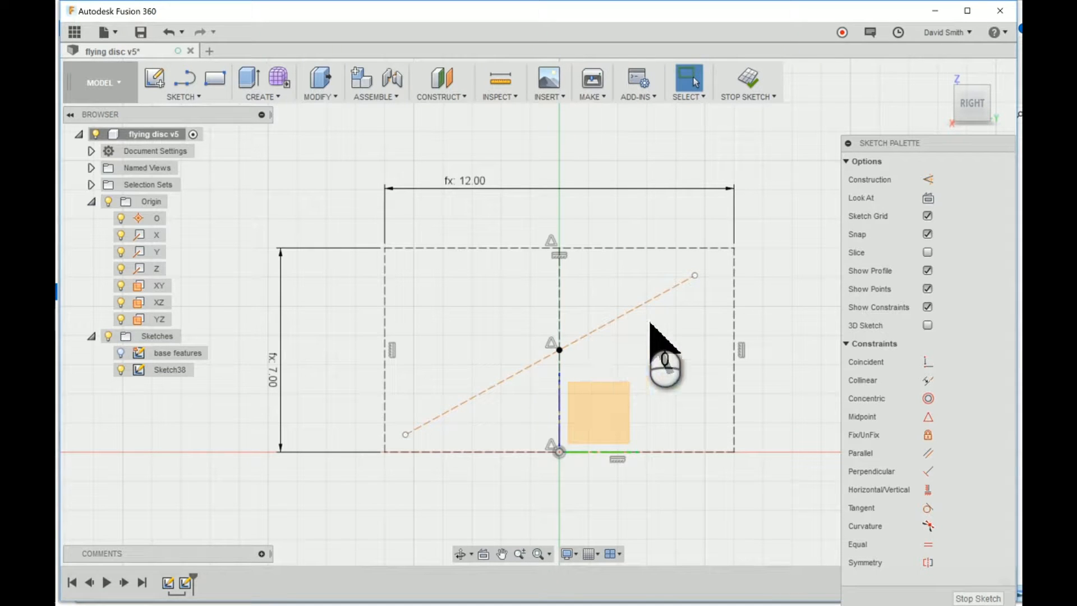
left_click(696, 277)
left_click_drag(696, 277, 782, 228)
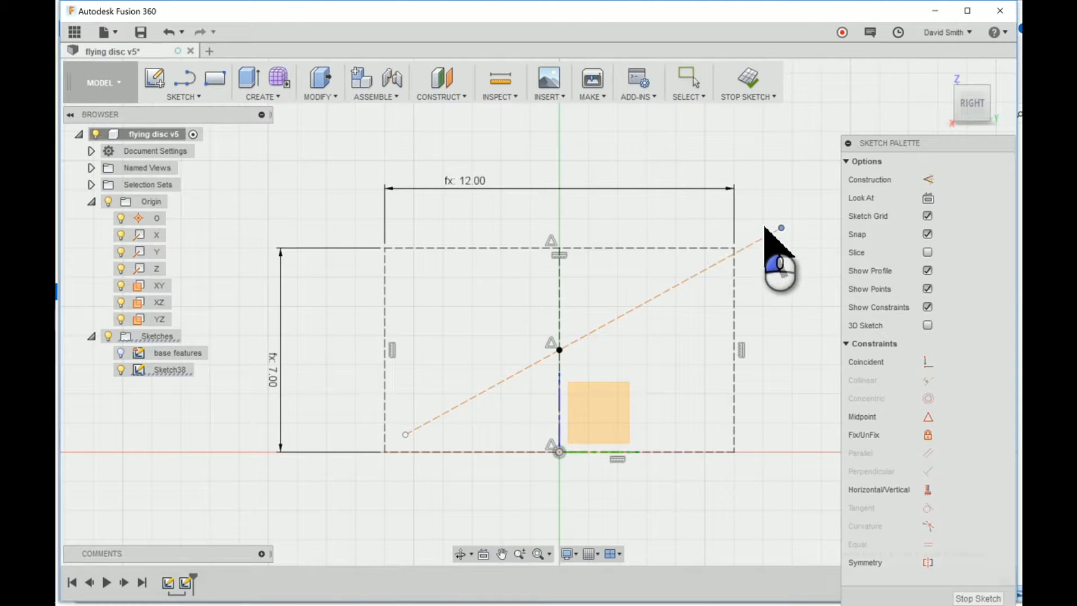
left_click_drag(406, 435, 339, 483)
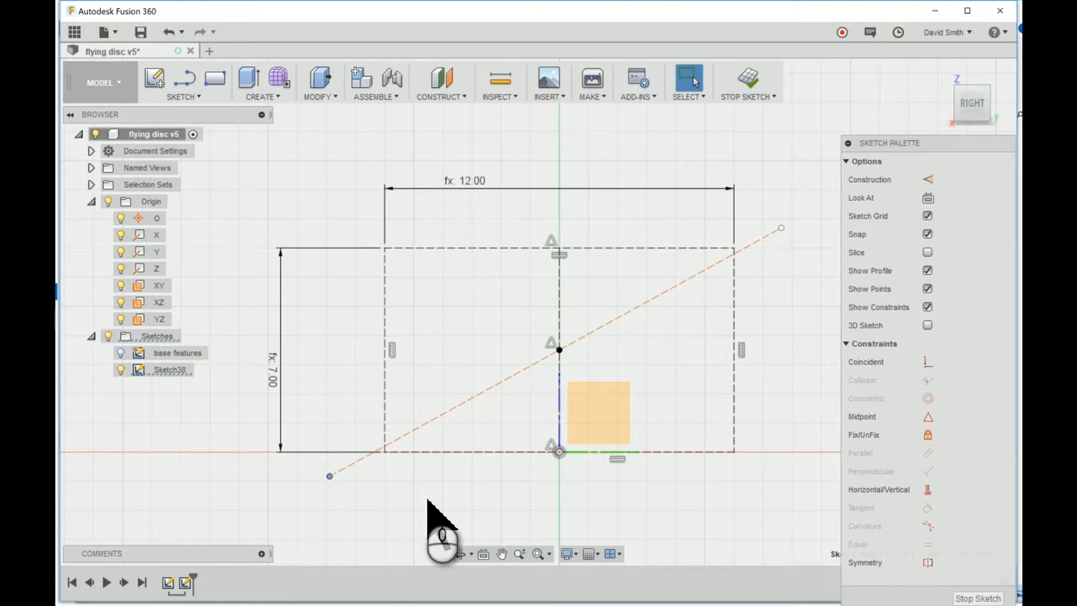
- Draw a short horizontal solid line along the rectangle's bottom edge, starting at its lower-left corner
key("t")
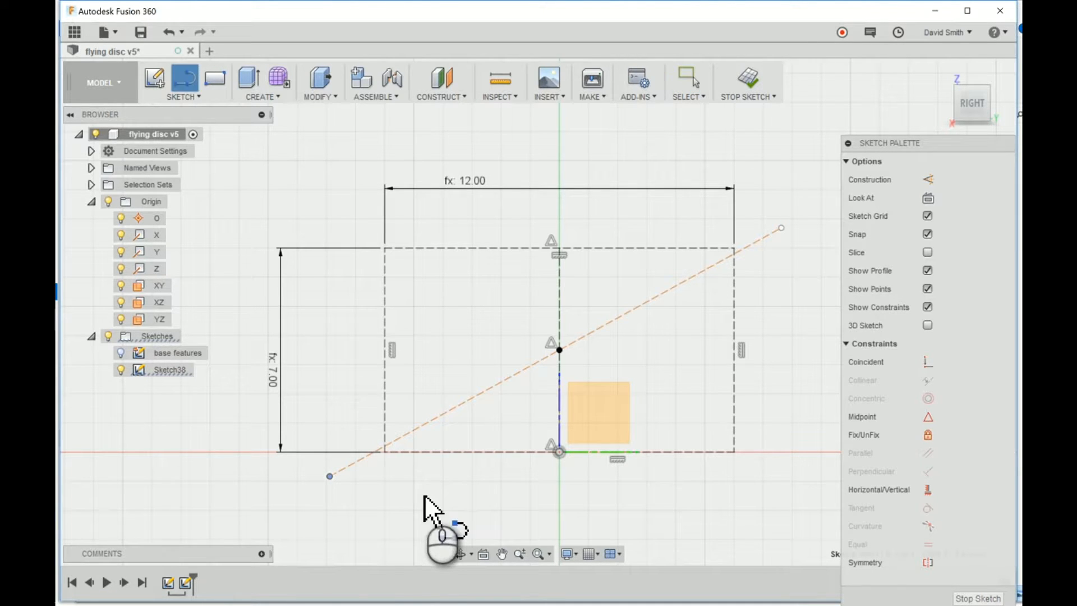
left_click(385, 452)
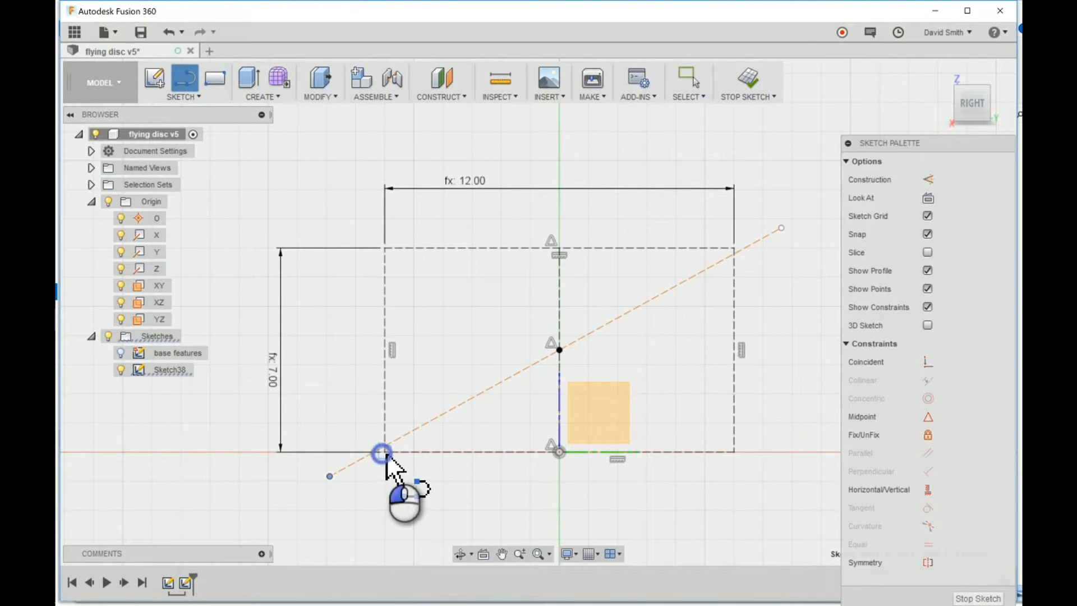
left_click(443, 451)
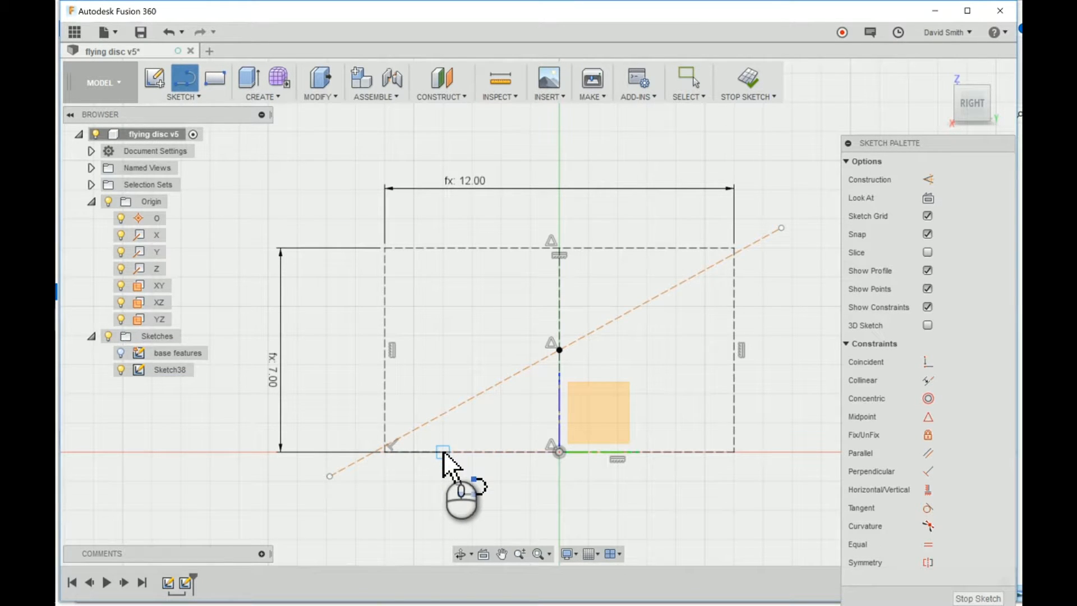
key("Escape")
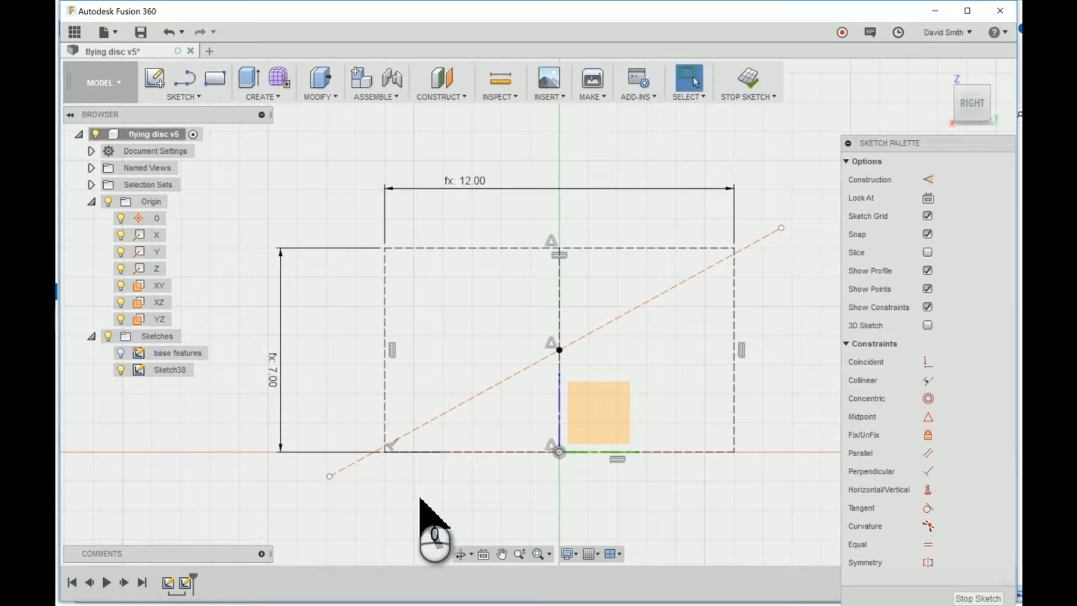
- Dimension the short bottom line's length with the user parameter baseContact
left_click(423, 453)
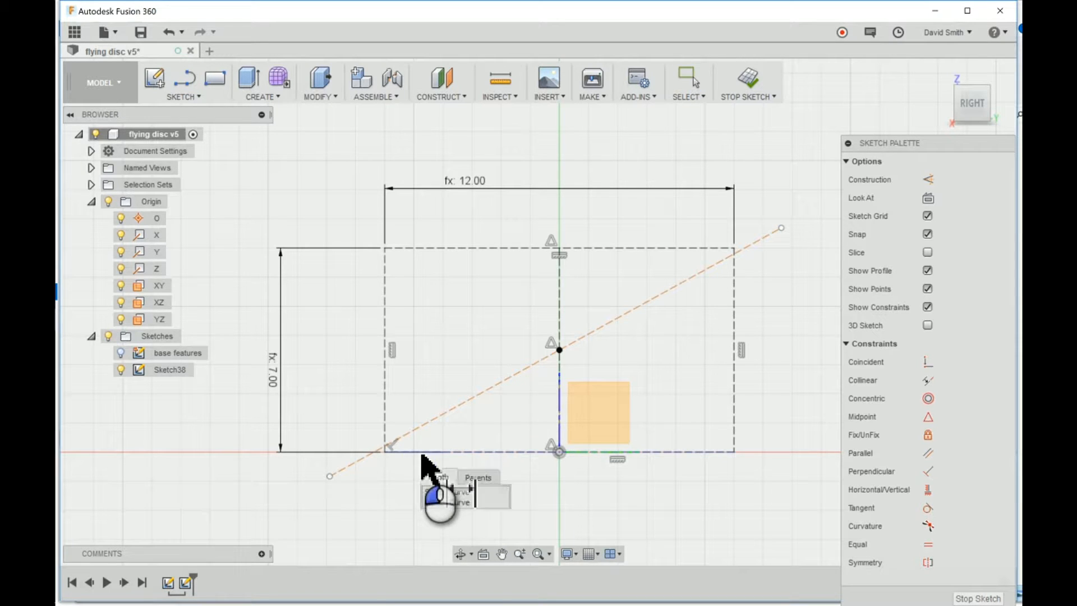
left_click(438, 500)
left_click(425, 488)
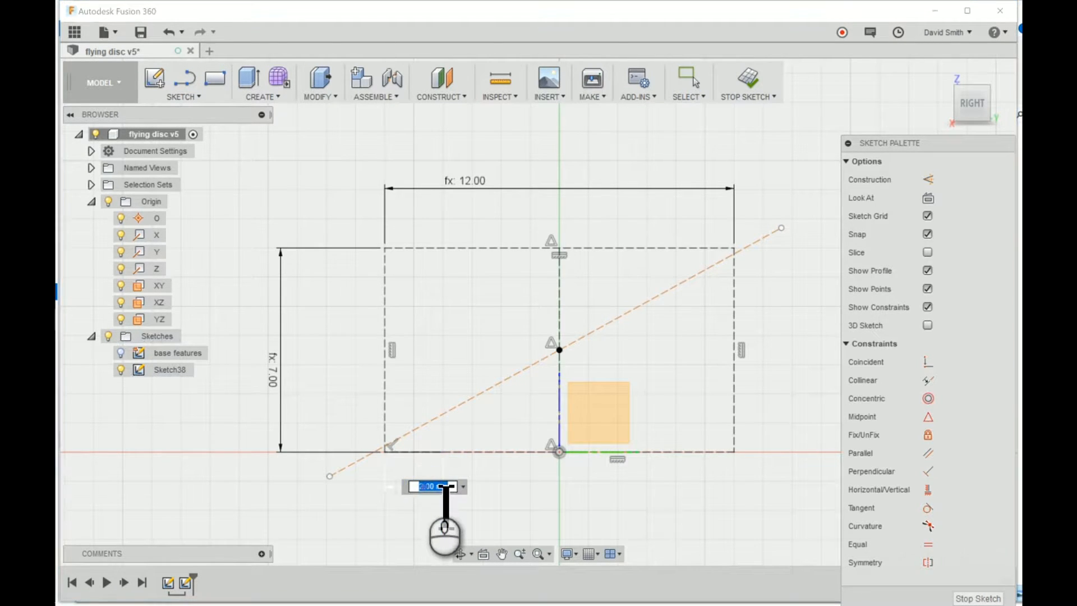
type("baseCo")
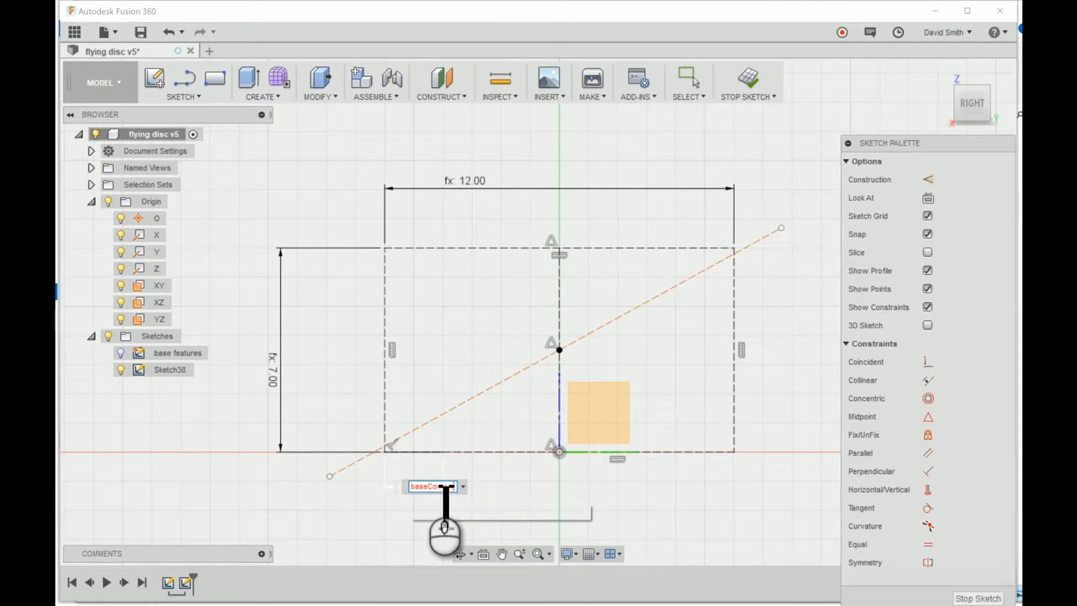
key("Return")
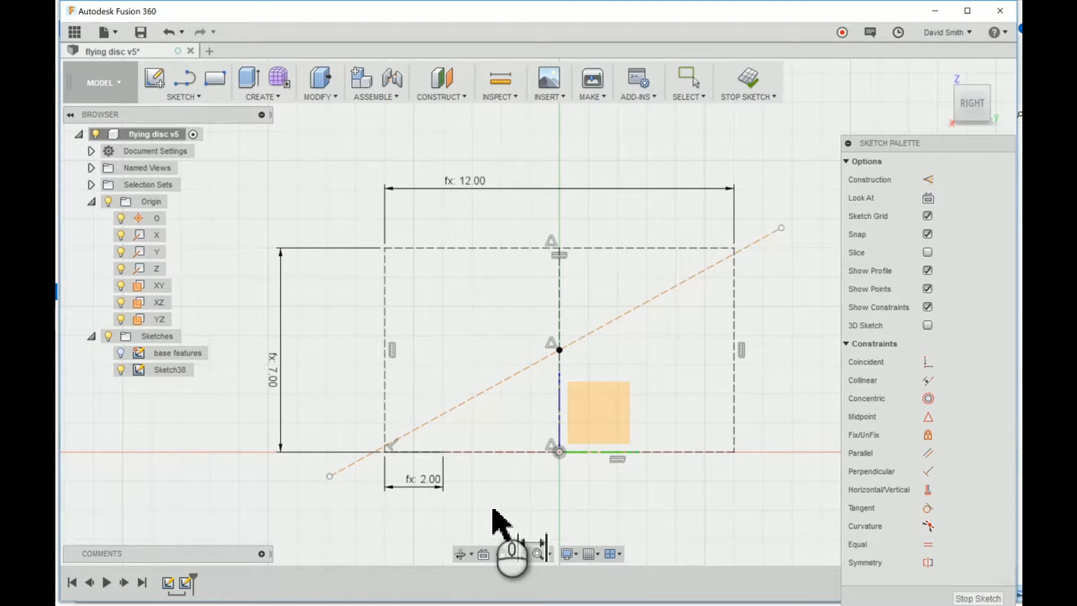
- Draw a solid line about 10 mm long from the short bottom line's inner end, rising at the user parameter bladeAngle
left_click(445, 455)
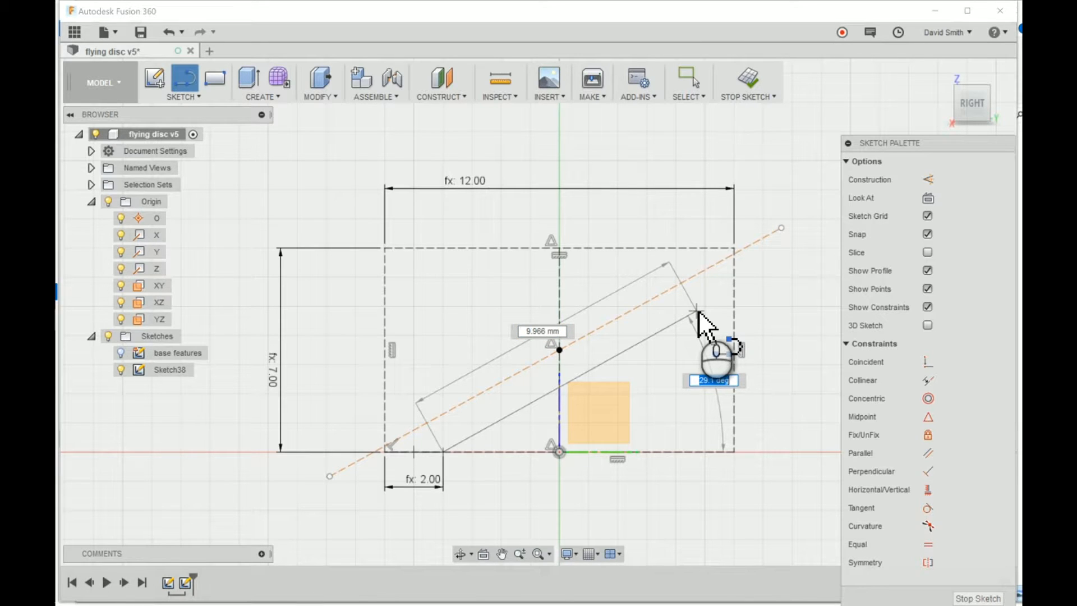
type("bladeAngle")
key("Return")
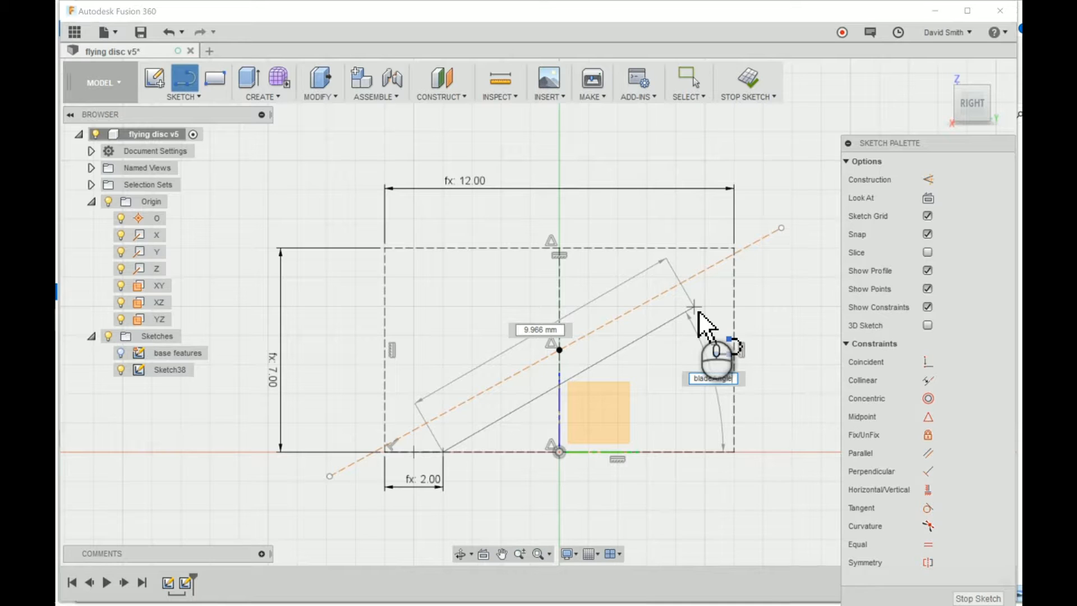
key("Escape")
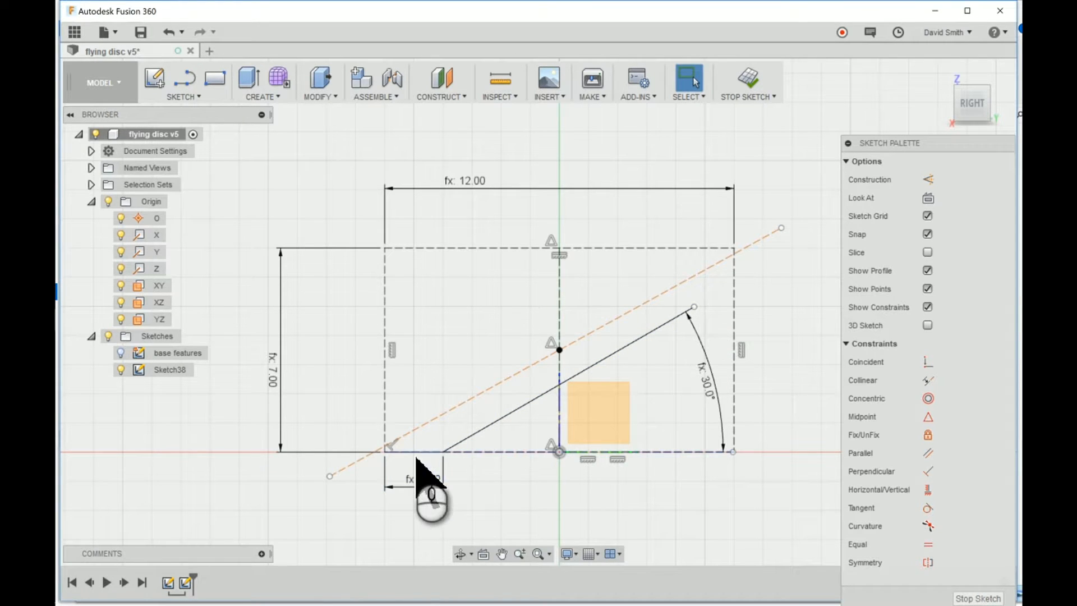
- Dimension the angle between the diagonal construction line and the rectangle's bottom edge with the user parameter bladeAngle
left_click(733, 451)
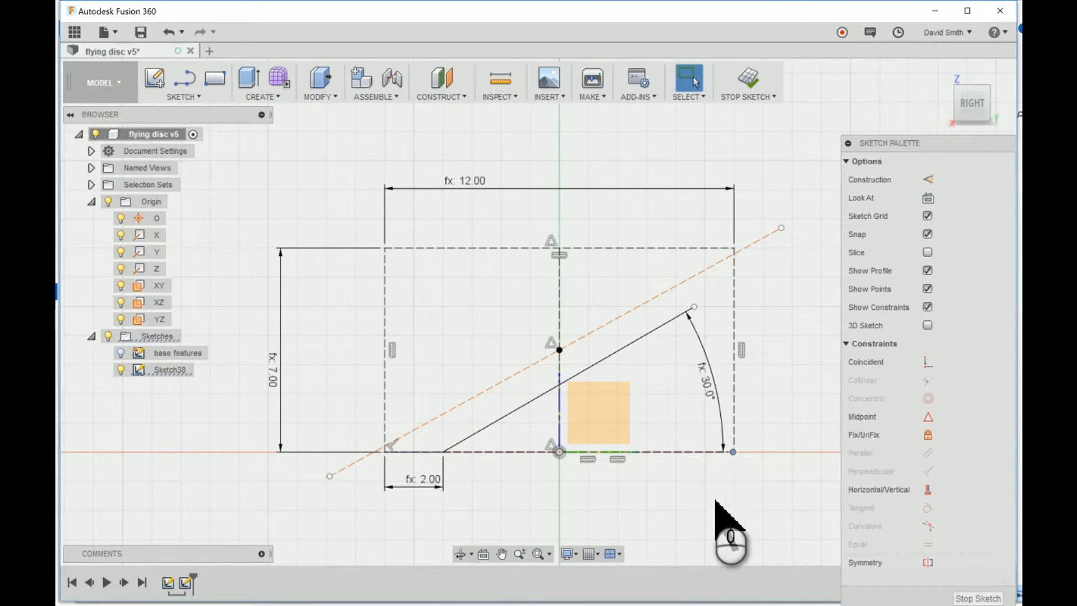
left_click(729, 454)
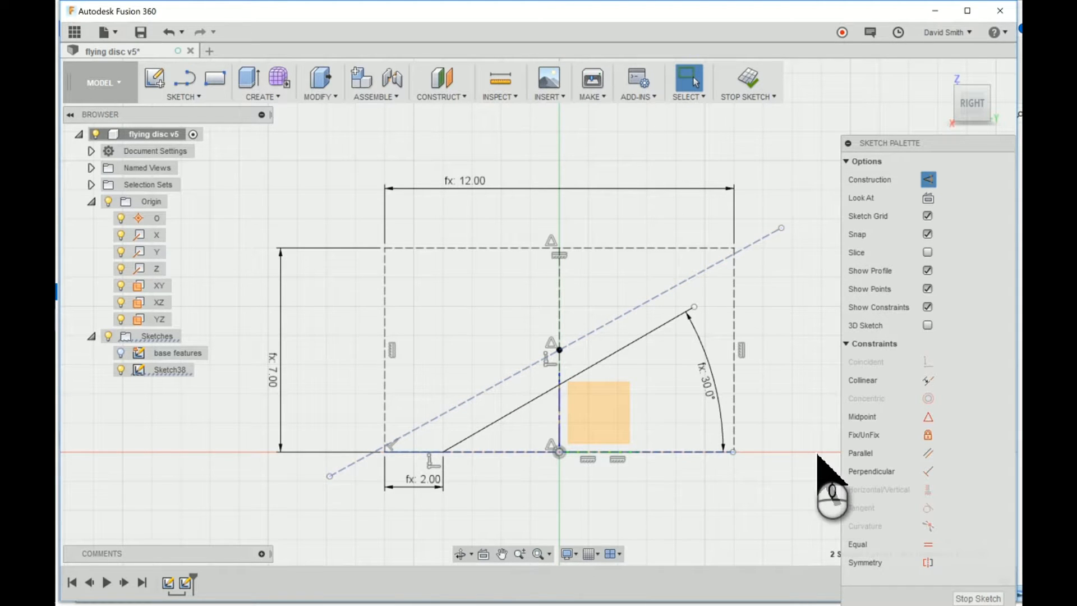
key("d")
left_click(497, 451)
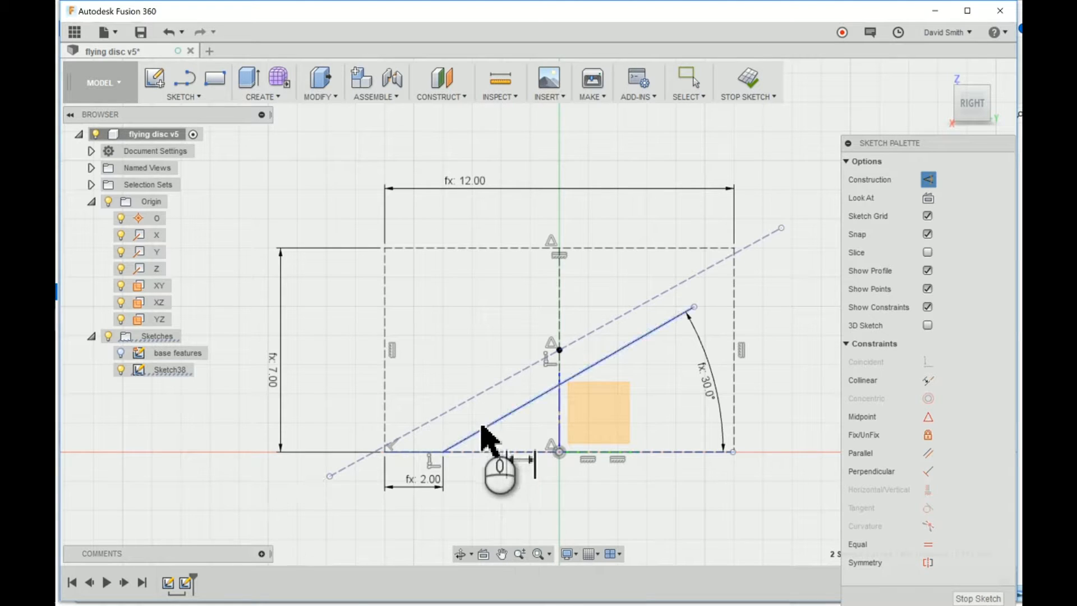
left_click(481, 394)
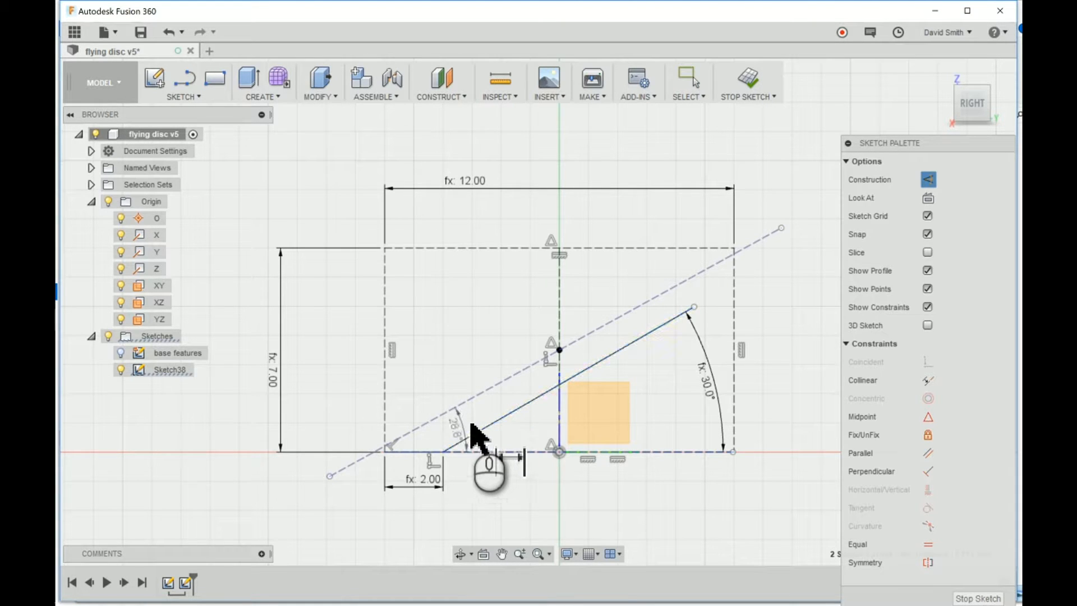
left_click(470, 424)
type("bladeAngle")
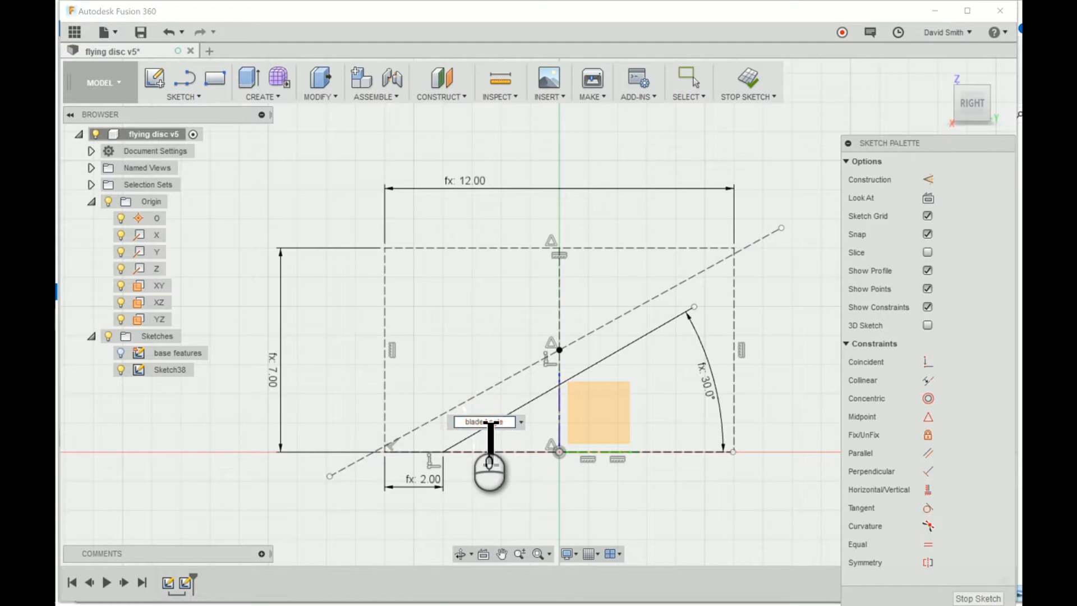
key("Return")
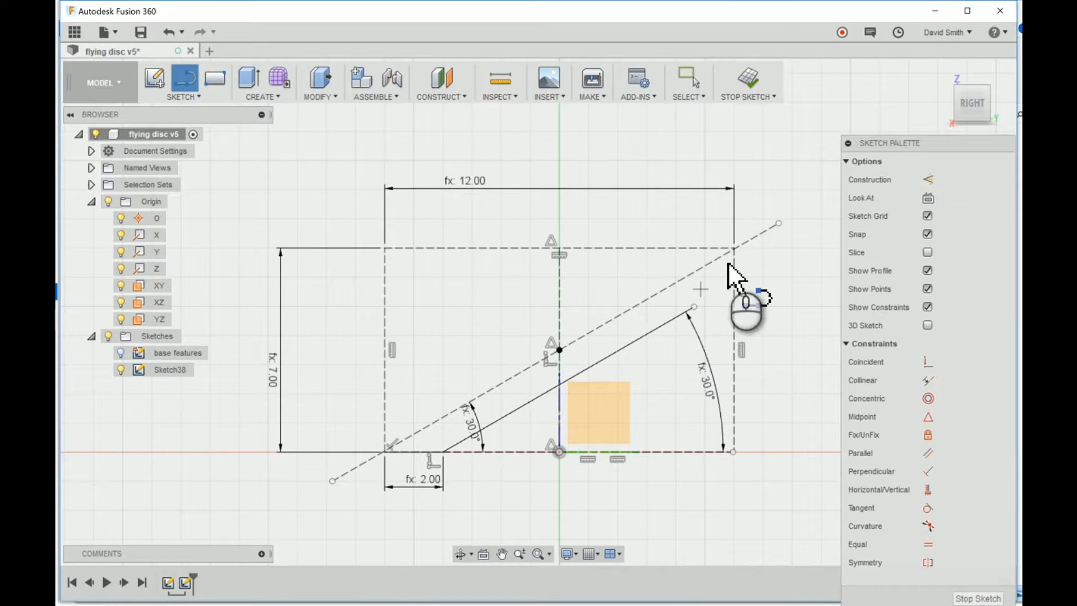
- Draw a horizontal solid line of length topContact along the rectangle's top edge, starting slightly inside the upper-right corner and running inward
left_click(714, 248)
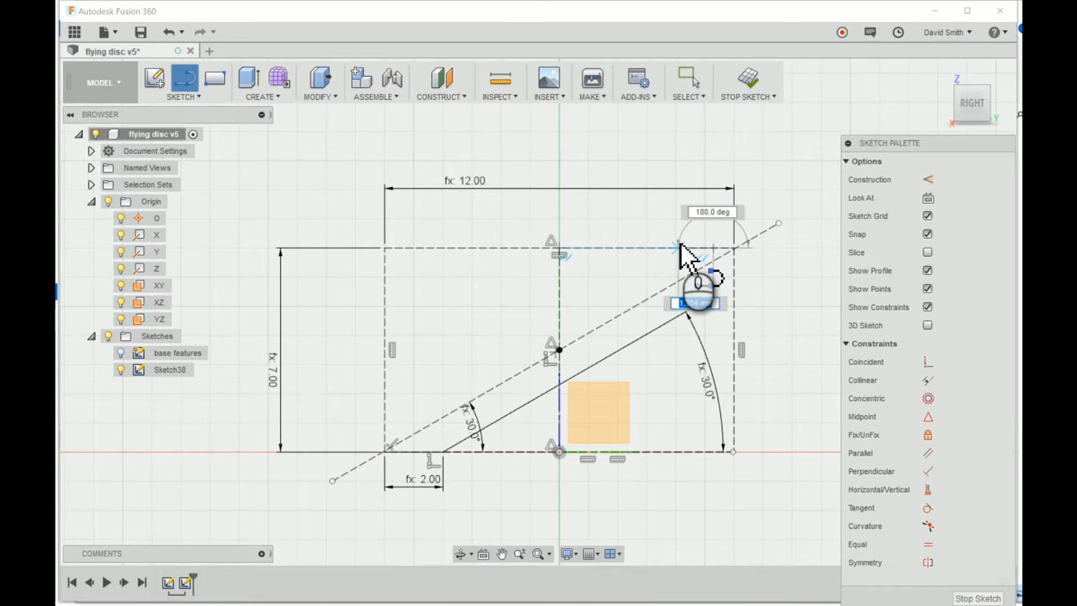
type("topContact")
key("Return")
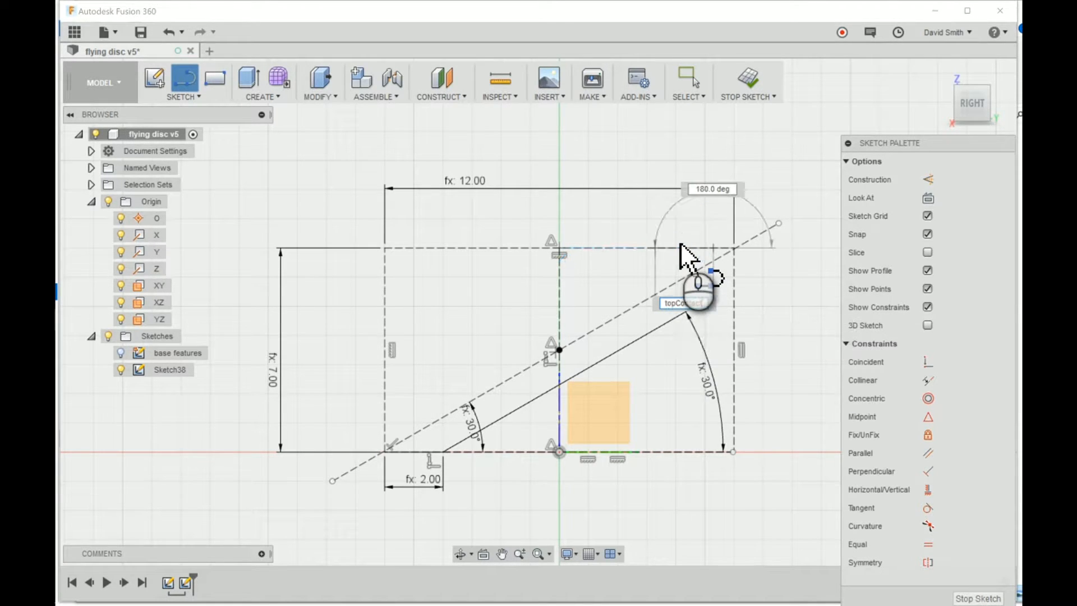
key("Return")
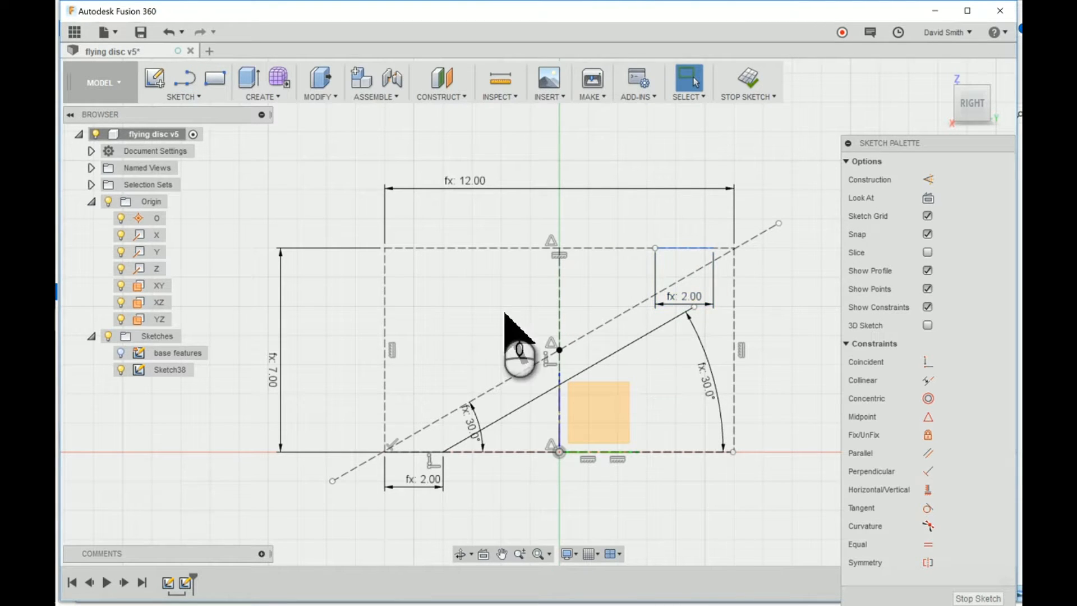
- Draw a spline from the construction rectangle's lower-left corner through two points above the diagonal to the inner end of the short top line
left_click(182, 100)
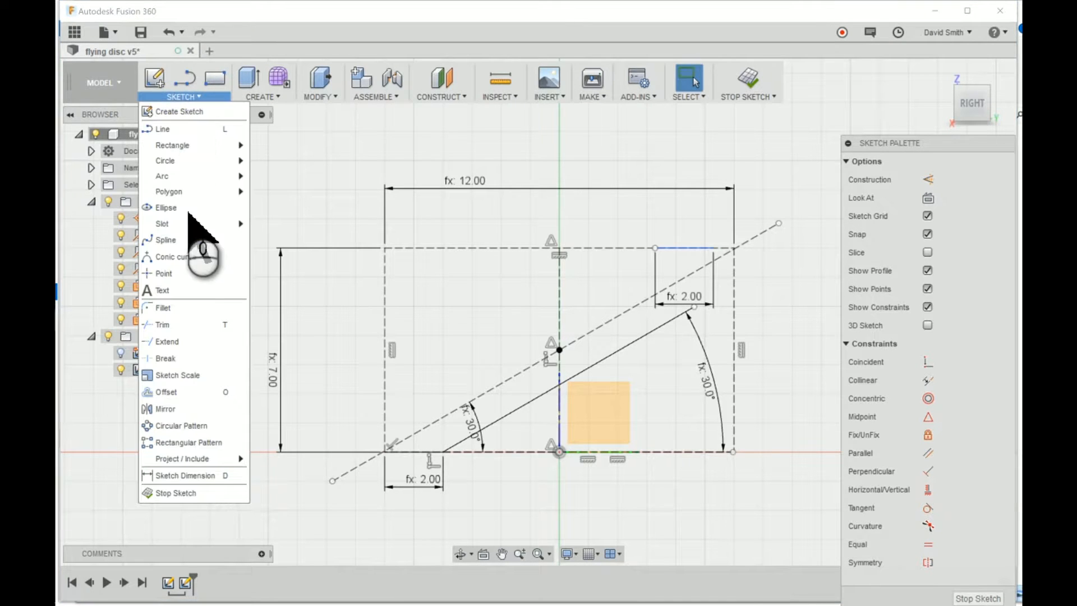
left_click(174, 240)
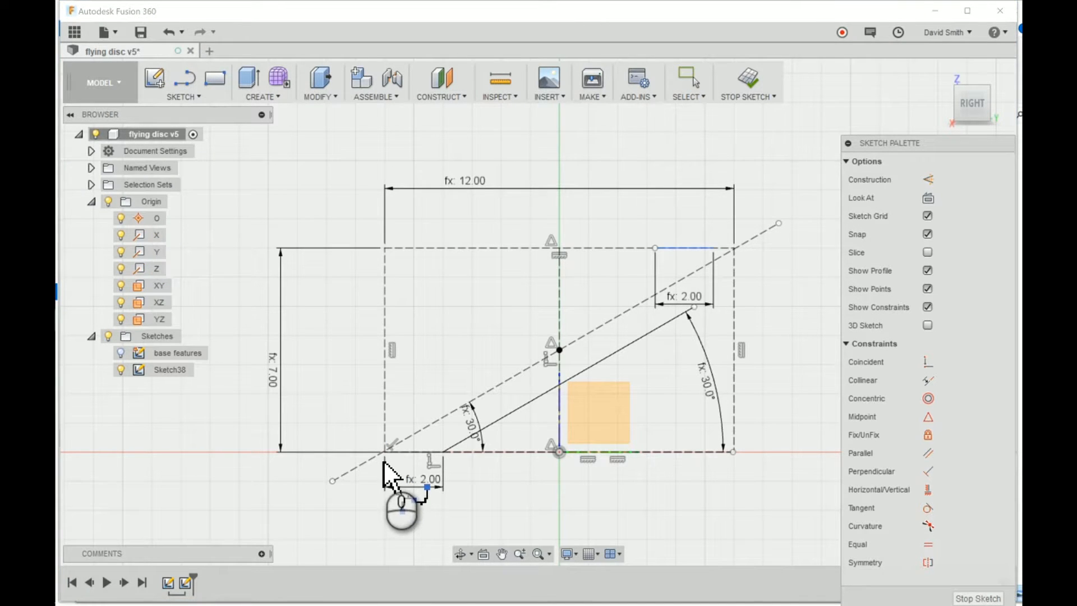
scroll(387, 456, "up", 5)
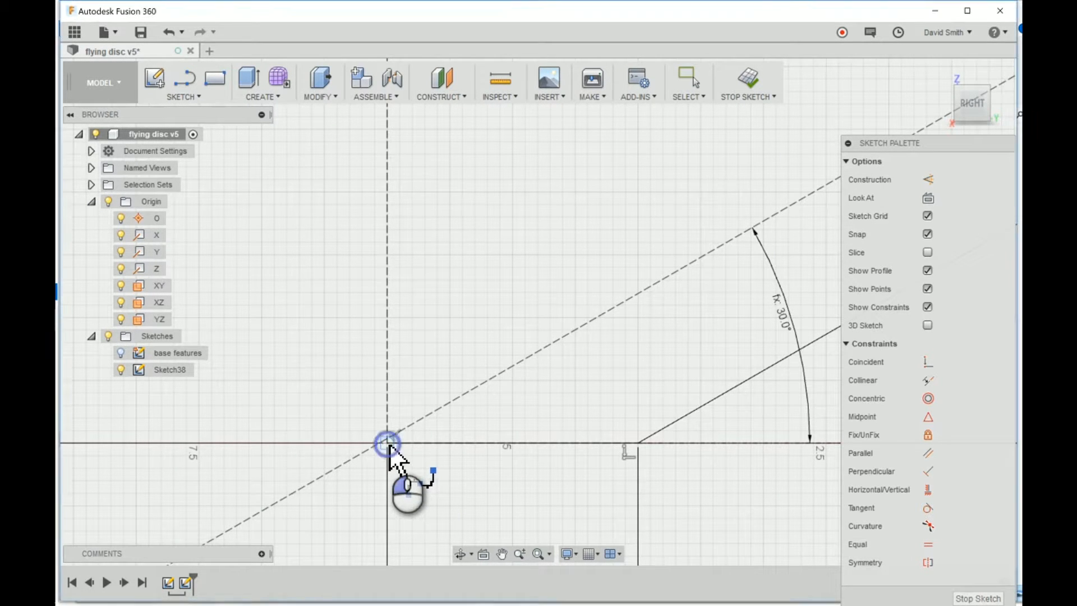
left_click(387, 442)
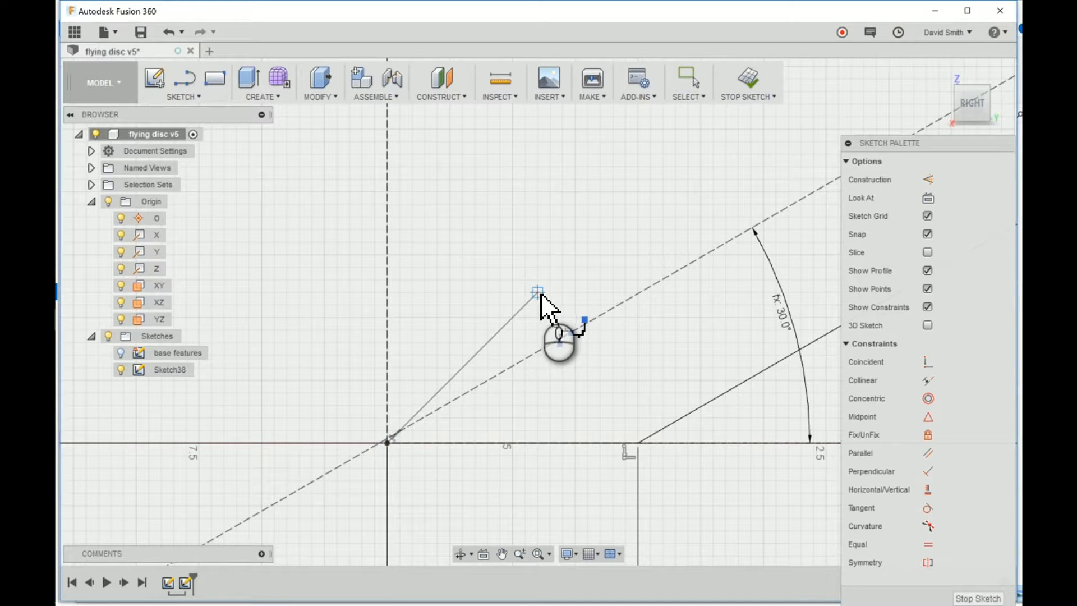
scroll(541, 293, "down", 5)
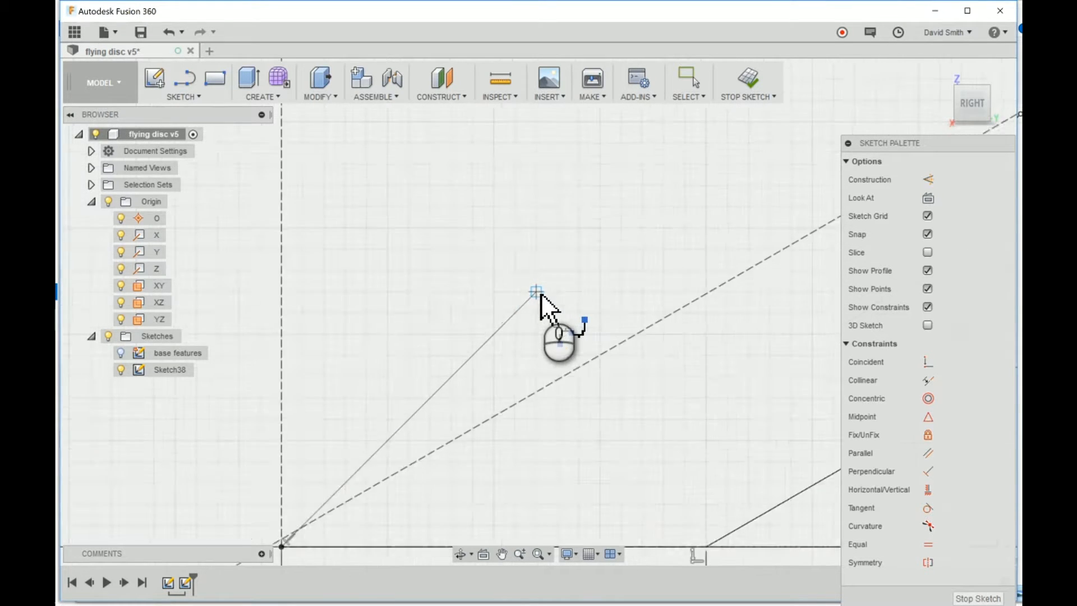
left_click(458, 336)
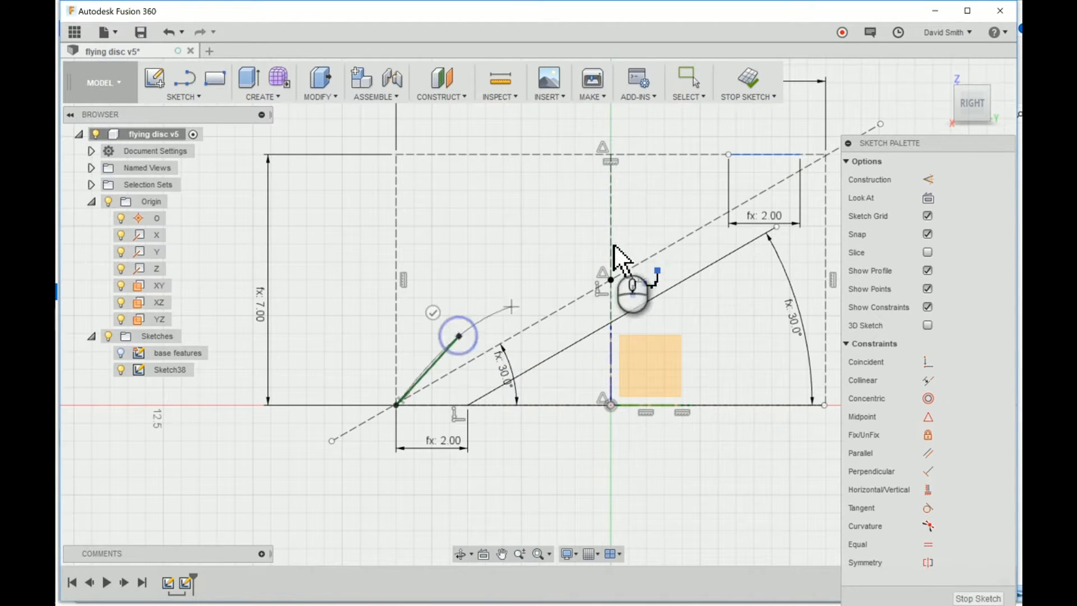
left_click(641, 193)
left_click(725, 153)
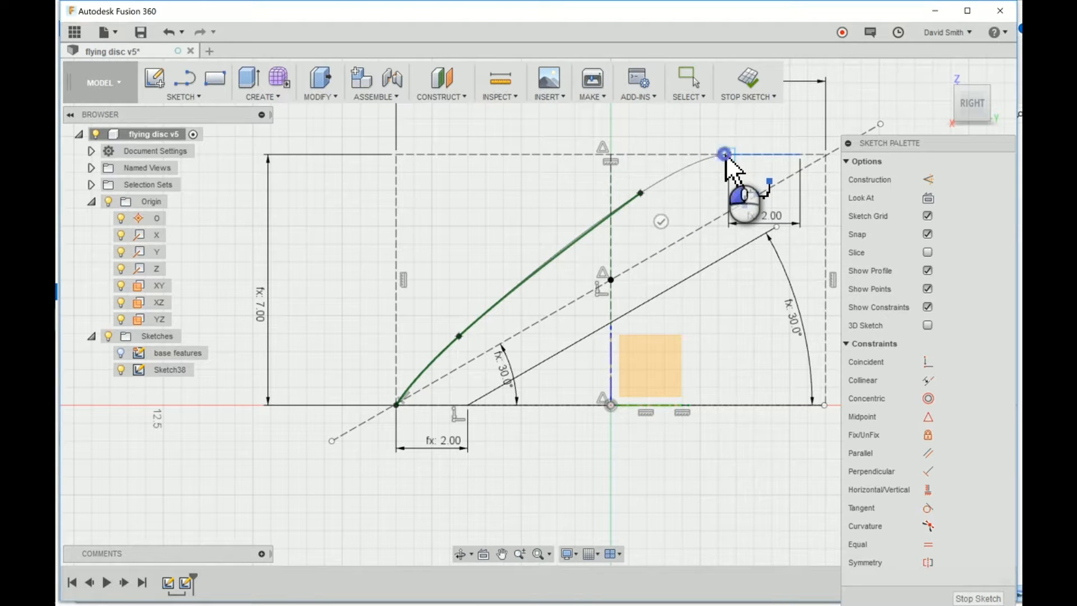
left_click(725, 154)
left_click(729, 190)
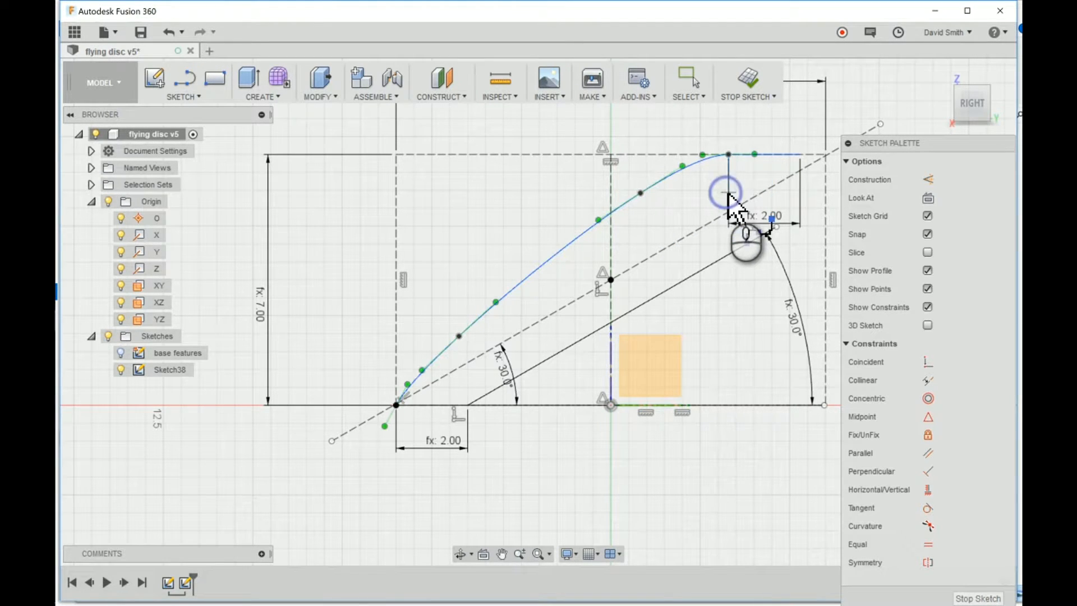
- Draw a second spline from the top line's outer end through one outward point to the upper end of the angled solid line
left_click(802, 155)
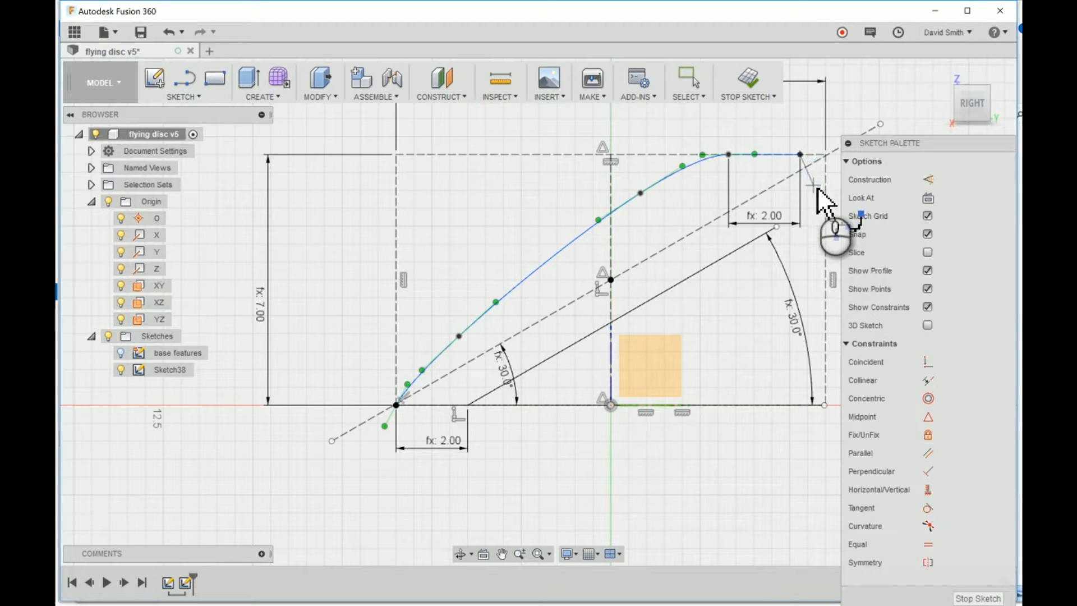
left_click(815, 187)
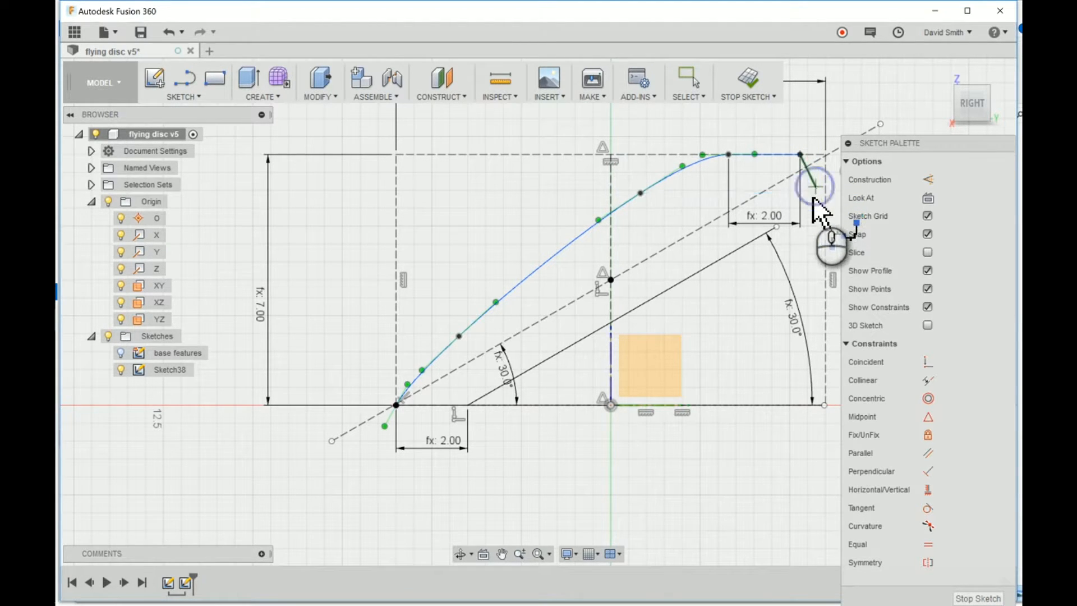
left_click(777, 227)
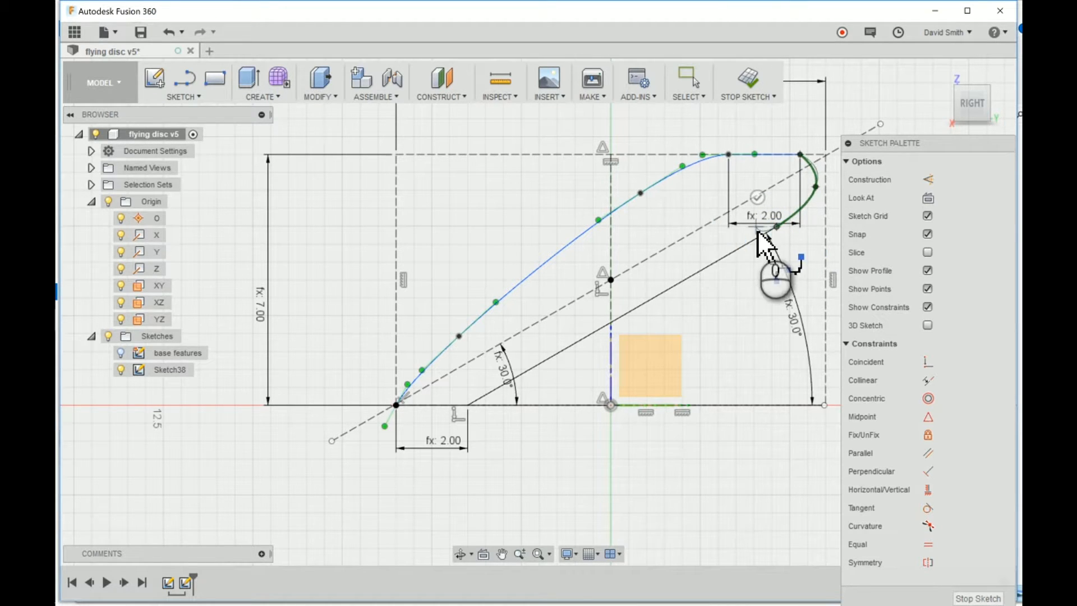
left_click(757, 197)
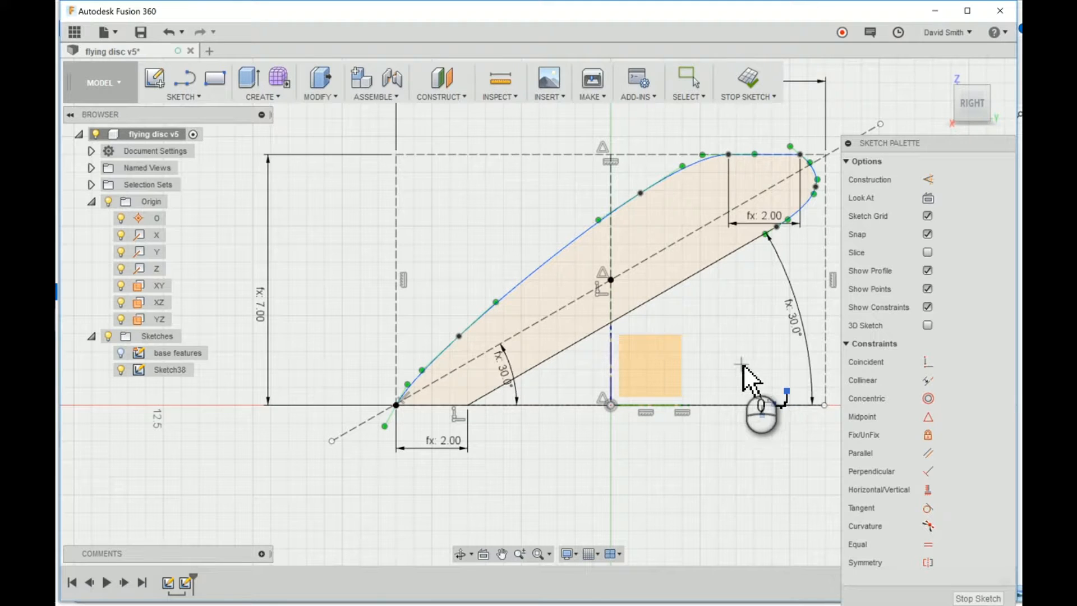
key("Escape")
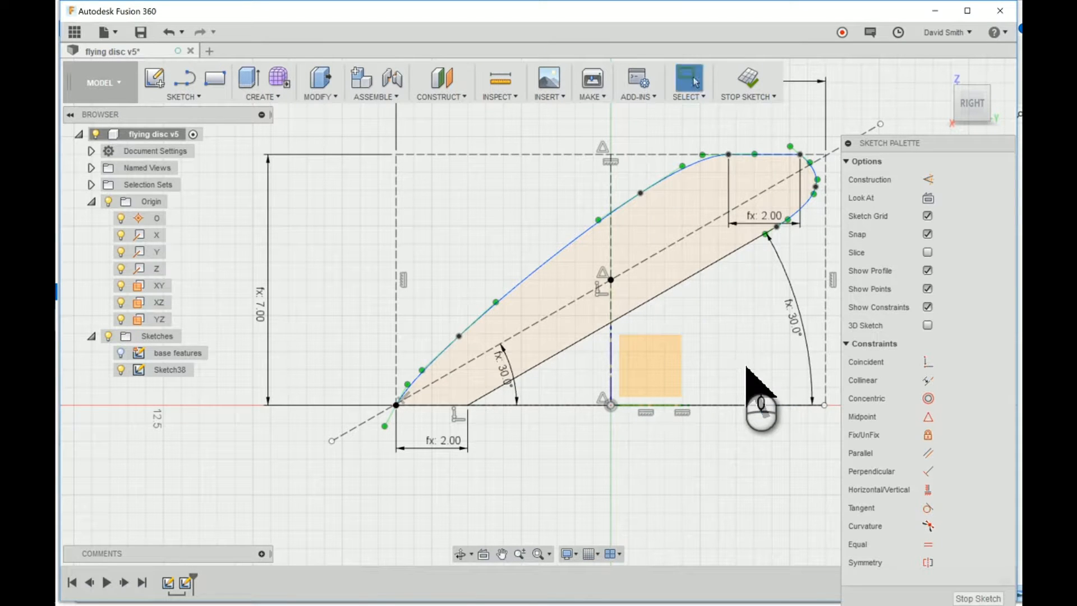
left_click(735, 313)
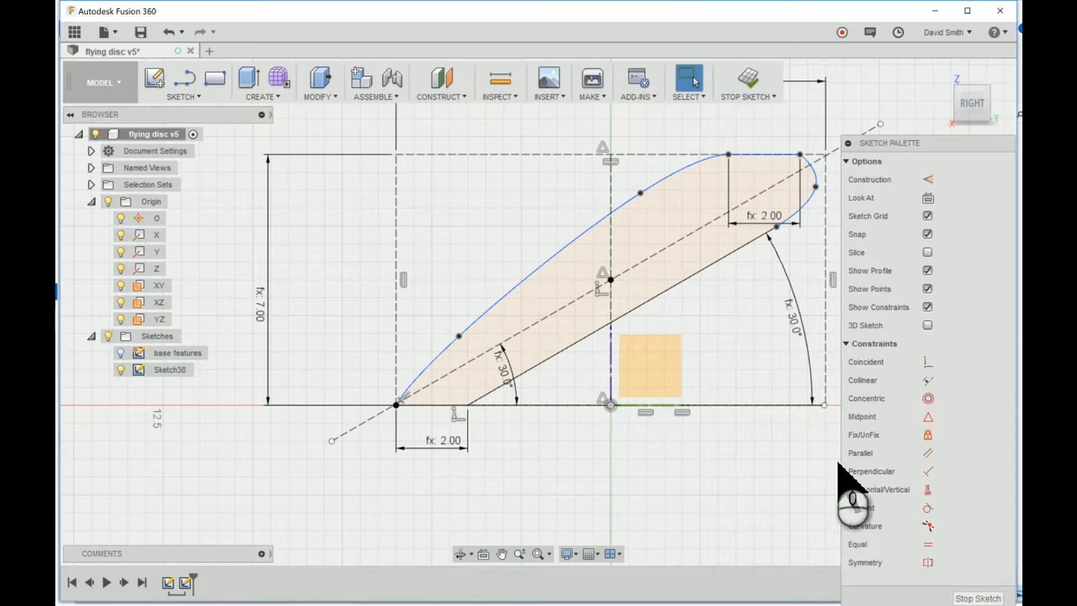
- Make the angled solid line and the short nose spline tangent
left_click(755, 240)
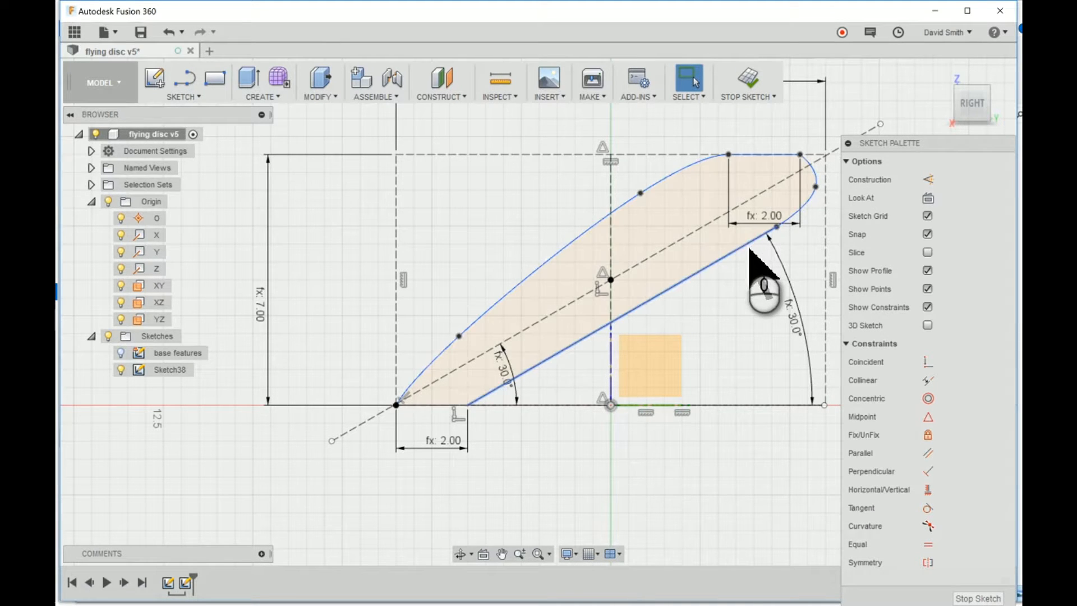
left_click(806, 207)
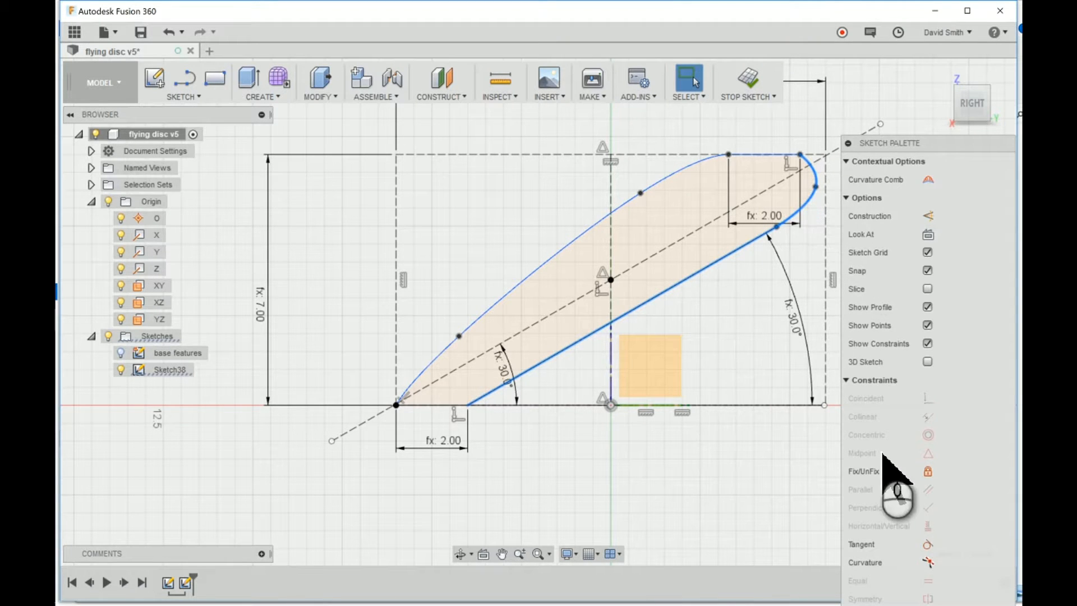
left_click(927, 549)
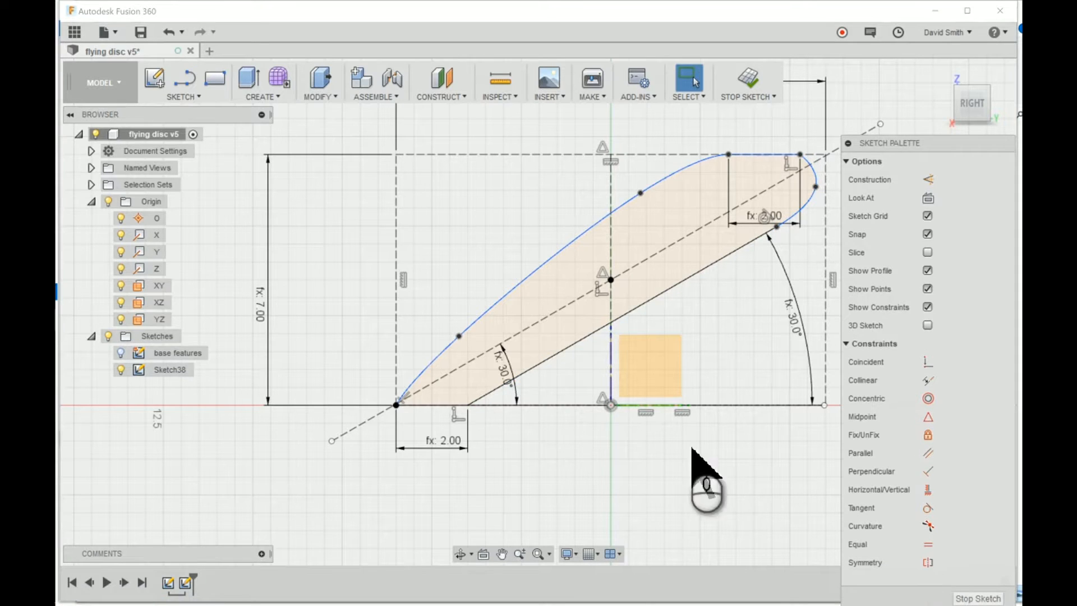
- Make the short nose spline tangent to the solid topContact line rather than the construction edge beneath it
left_click(814, 170)
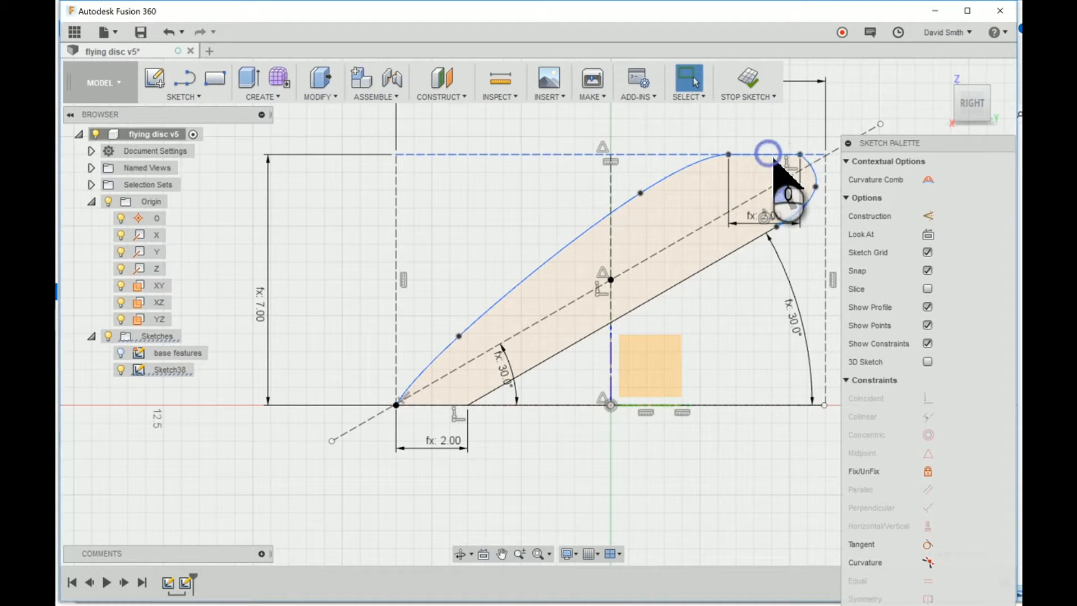
left_click(775, 156)
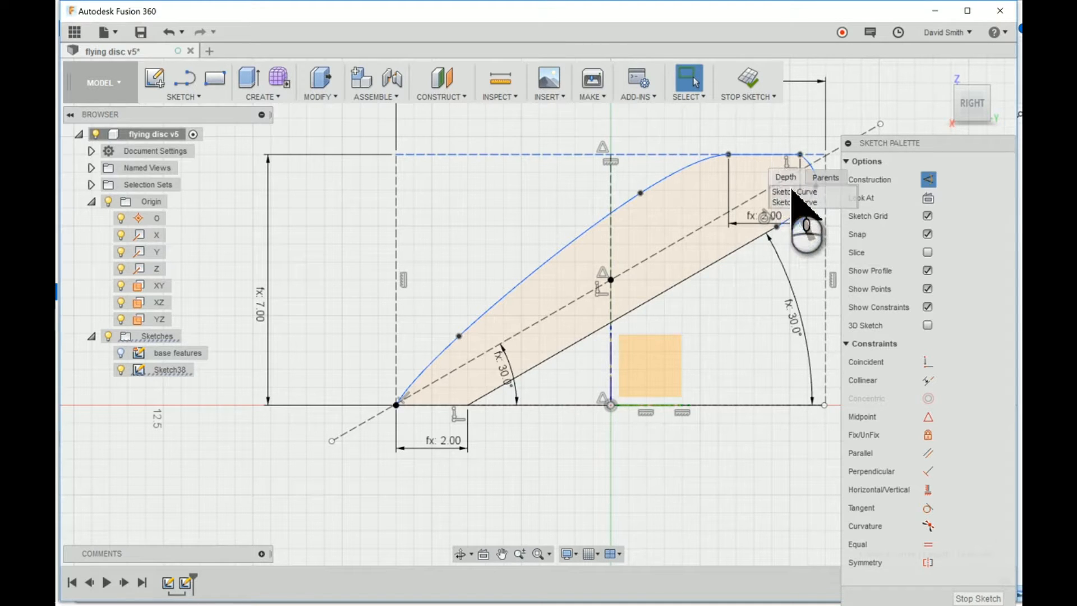
left_click(812, 175)
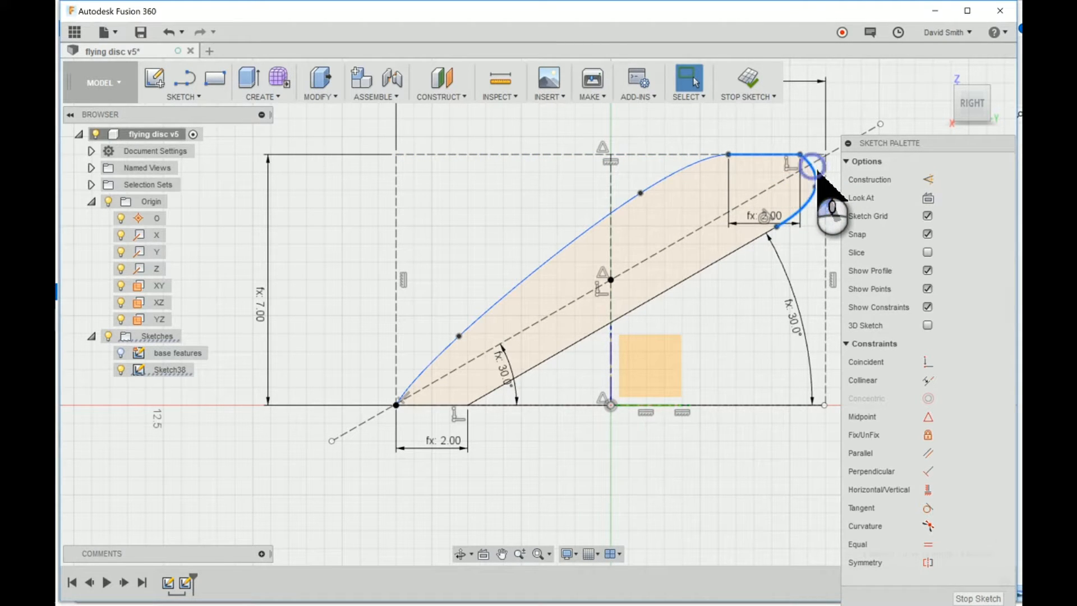
left_click(930, 544)
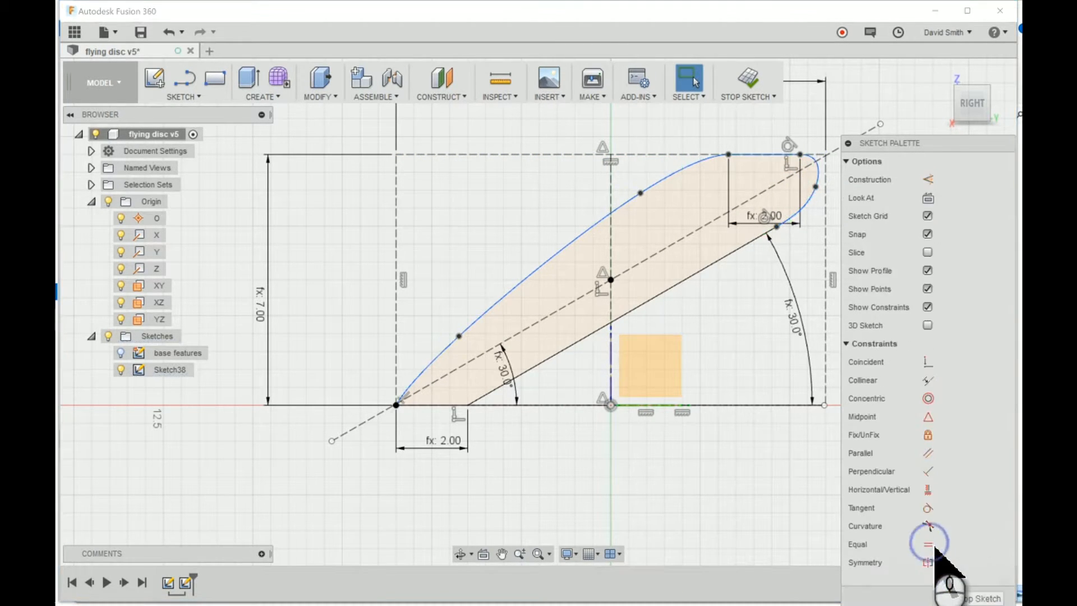
- Make the long upper spline tangent to the solid topContact line
left_click(686, 177)
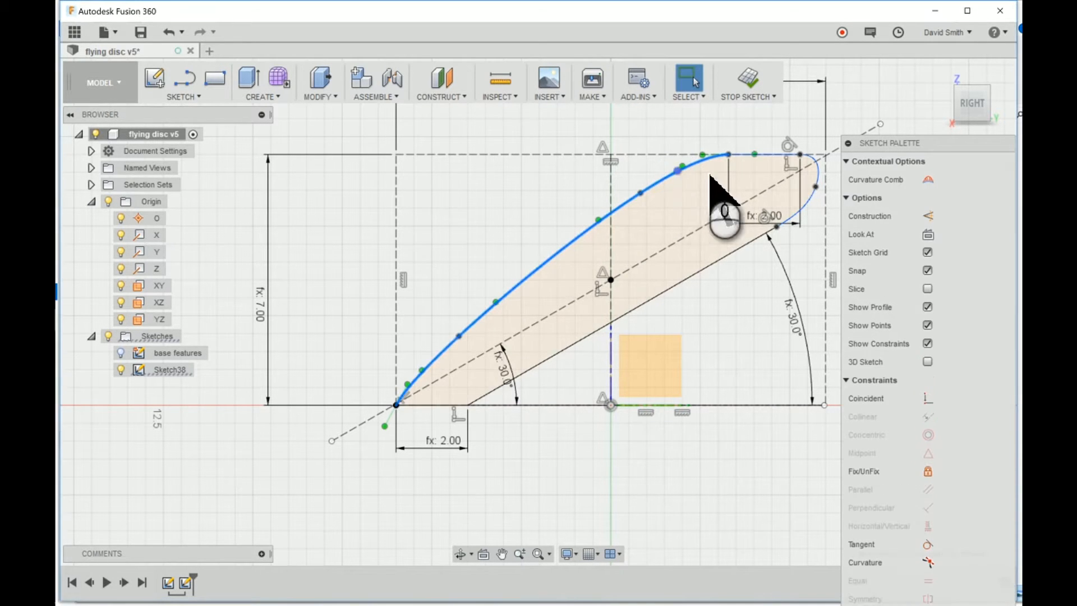
left_click(773, 160)
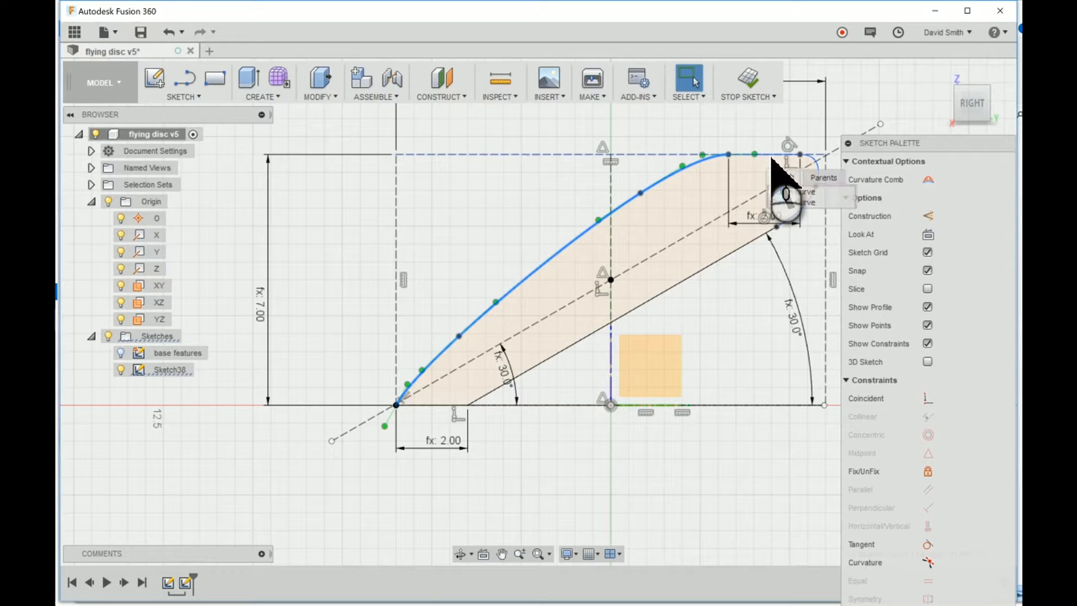
left_click(780, 202)
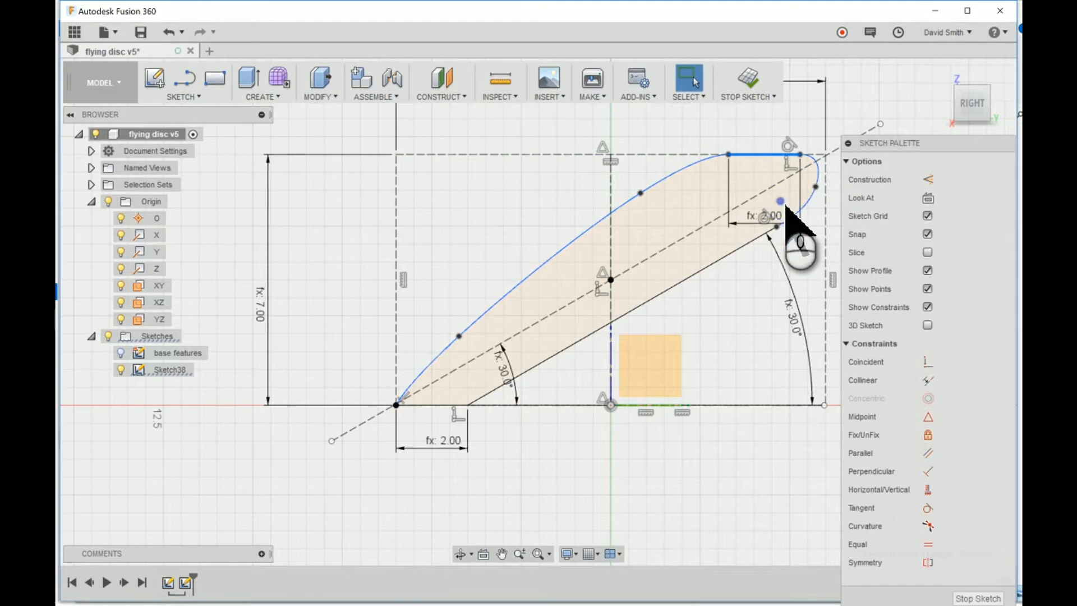
left_click(692, 171)
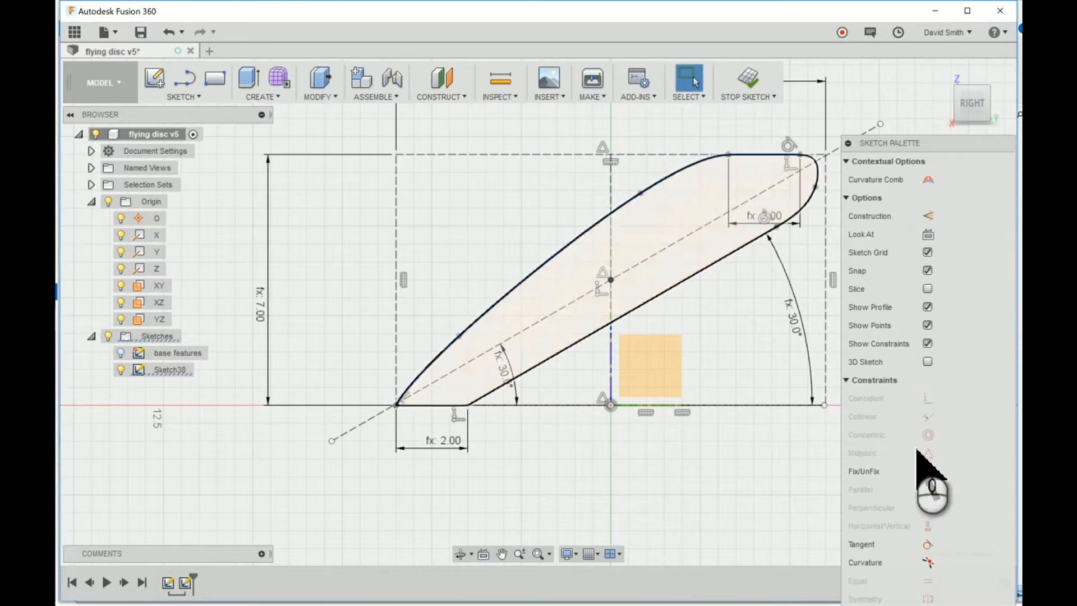
left_click(929, 542)
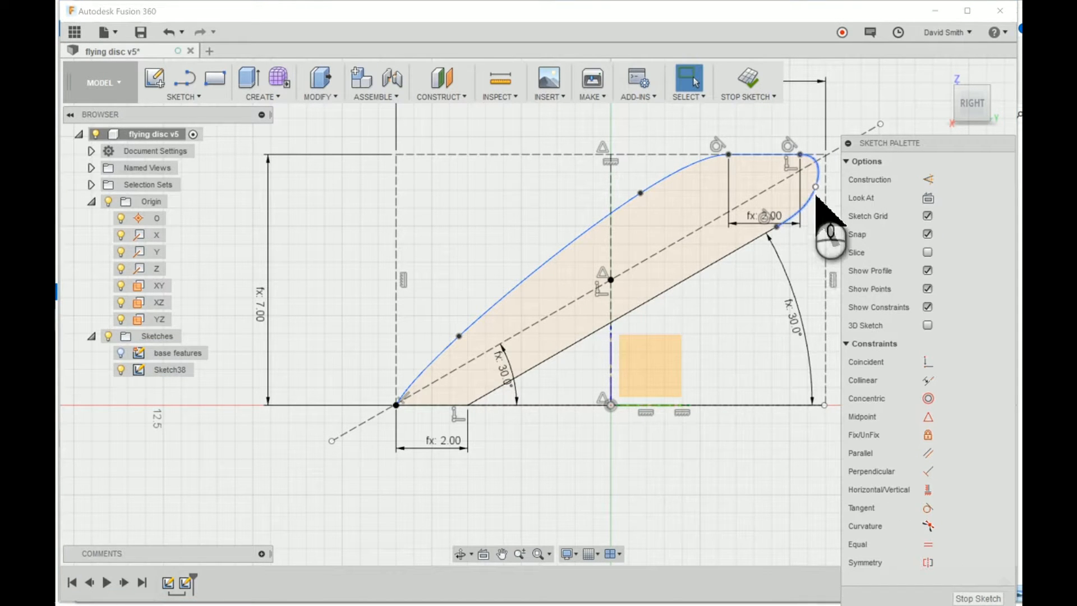
- Reshape the blade by moving the nose spline's middle point slightly outward and the long spline's upper fit point slightly inward, and finish the sketch
left_click_drag(816, 187, 825, 188)
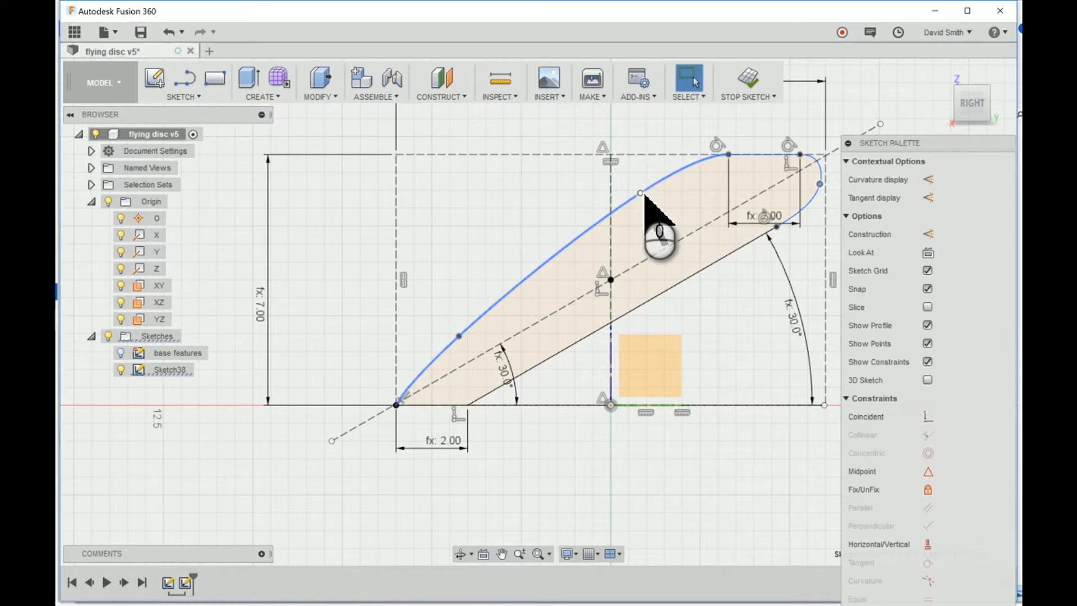
mouse_move(640, 193)
left_mouse_down()
mouse_move(666, 191)
mouse_move(630, 198)
left_mouse_up()
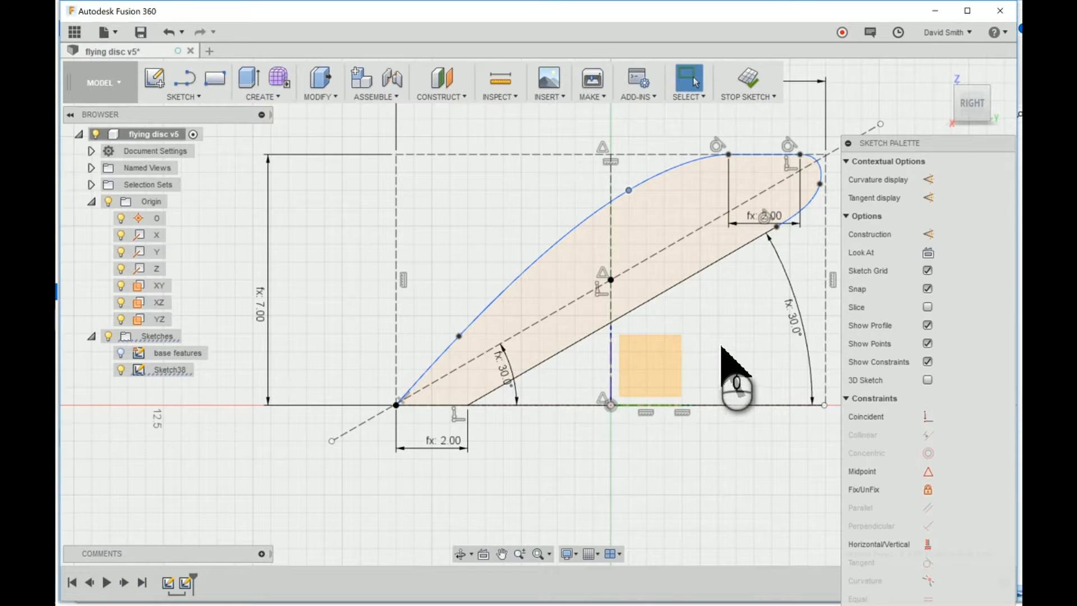
left_click(749, 79)
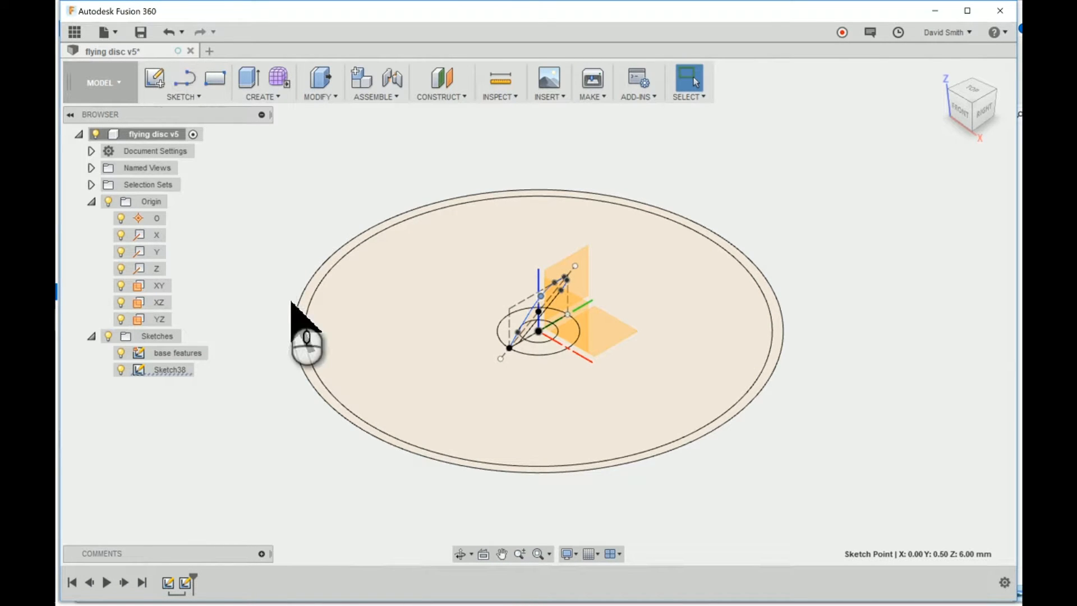
- Extrude the thin outer ring profile of the base features sketch as a new body by the user parameter discHeight
key("e")
left_click(309, 366)
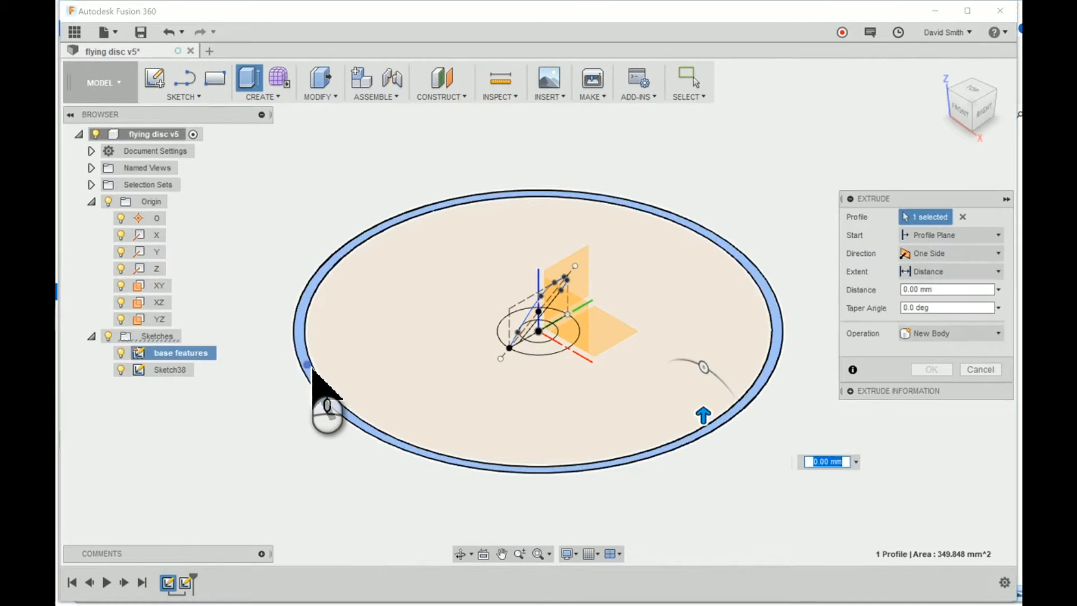
type("hu")
key("BackSpace")
key("BackSpace")
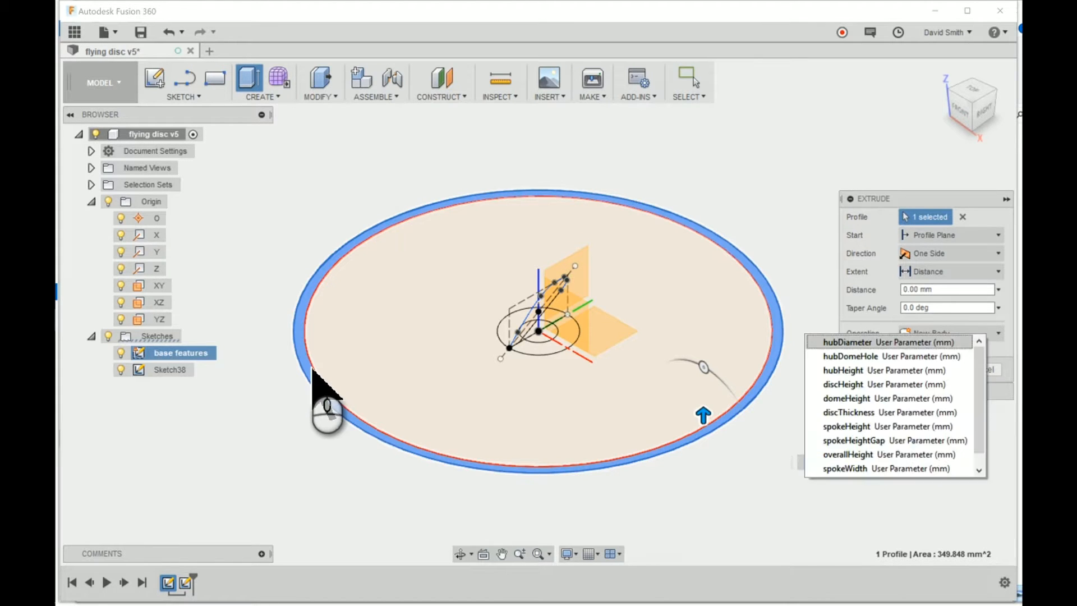
type("di")
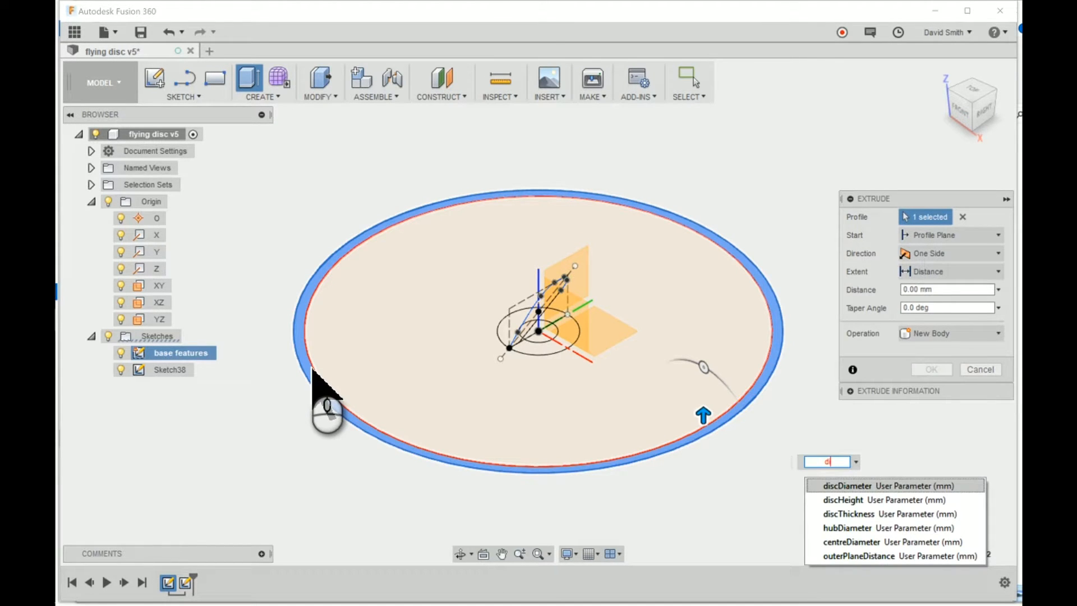
key("Down")
key("Return")
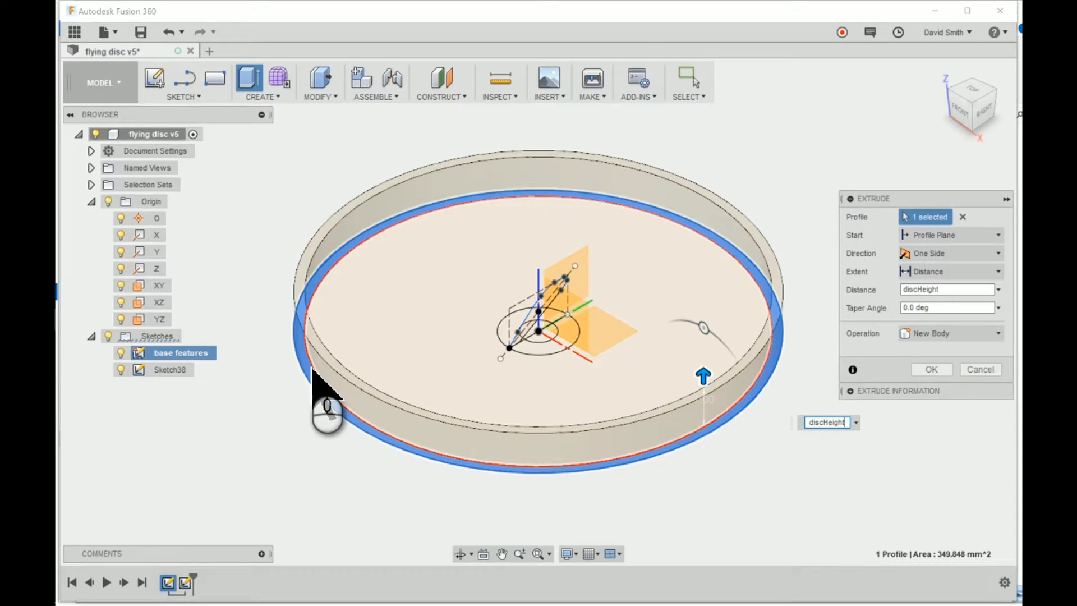
key("Return")
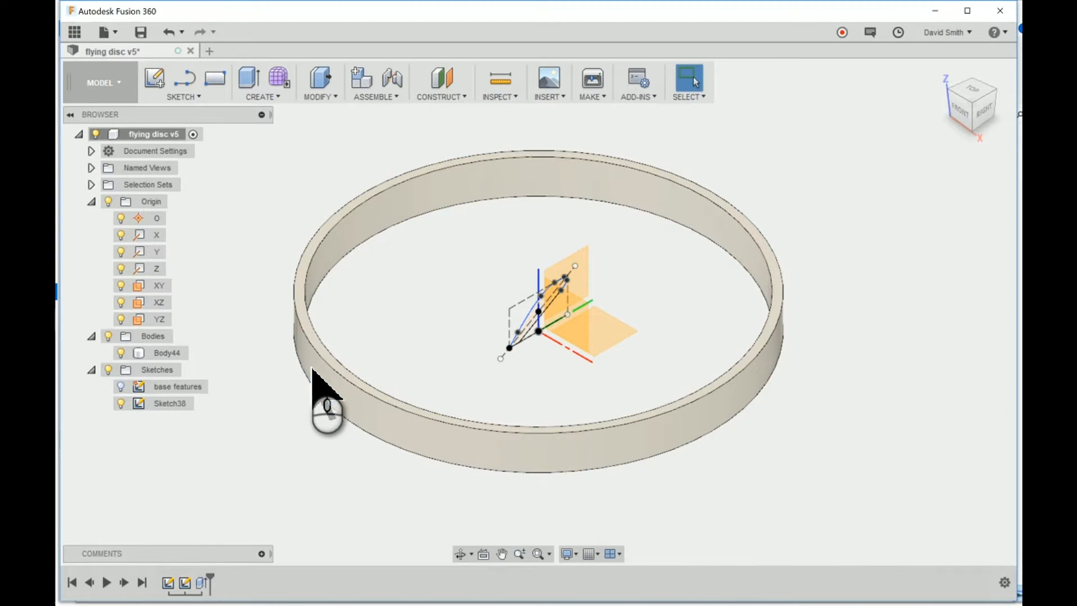
- Rename the blade profile sketch, Sketch38, as ring
left_click(171, 404)
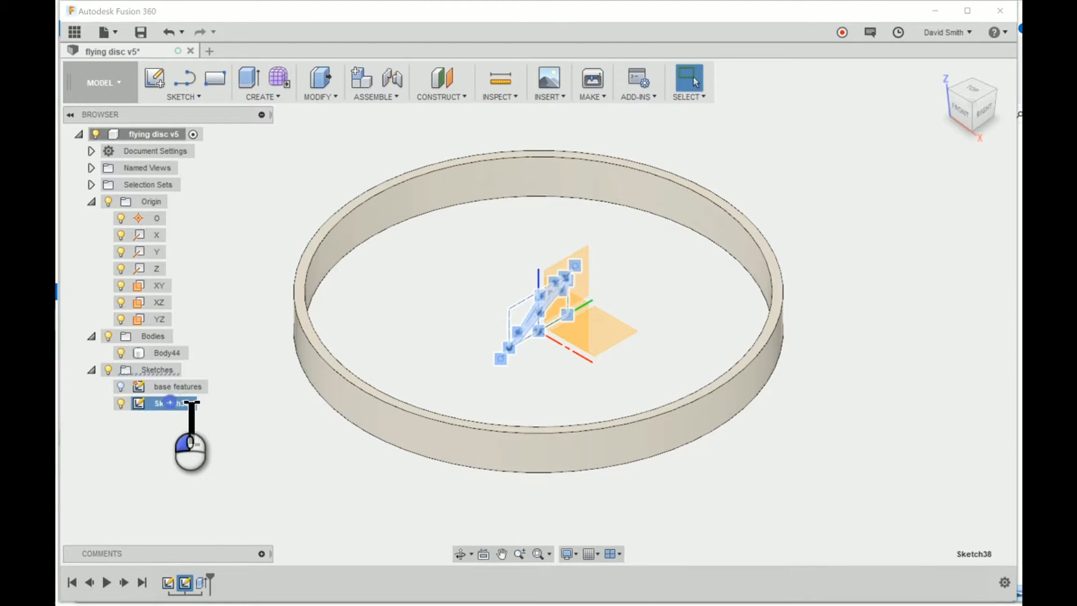
double_click(192, 403)
type("ring")
key("Return")
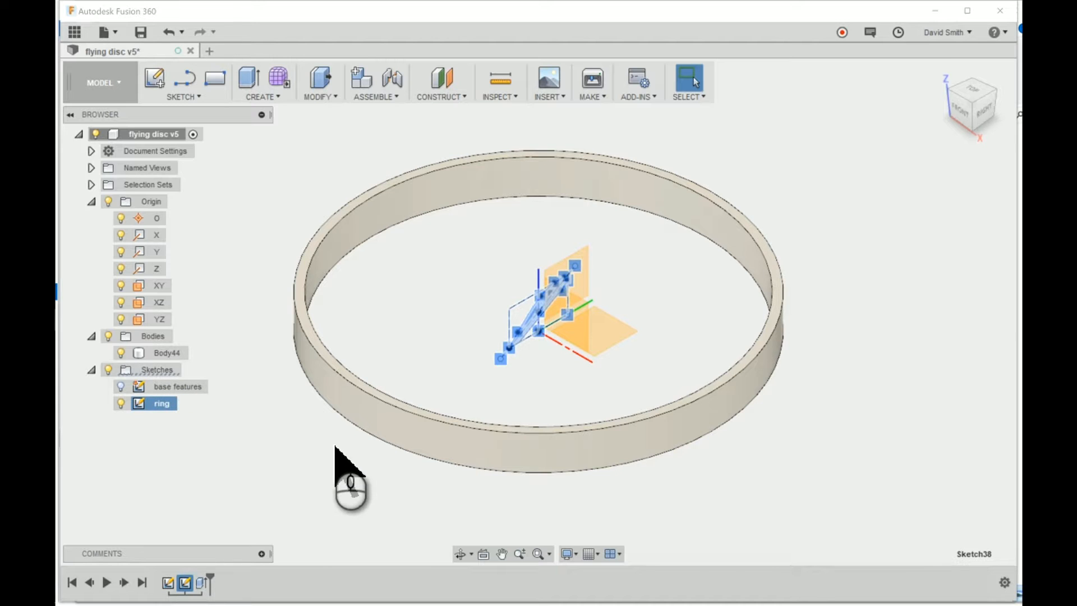
- Extrude the annular hub profile of the base features sketch as a new body by the user parameter hubHeight
key("e")
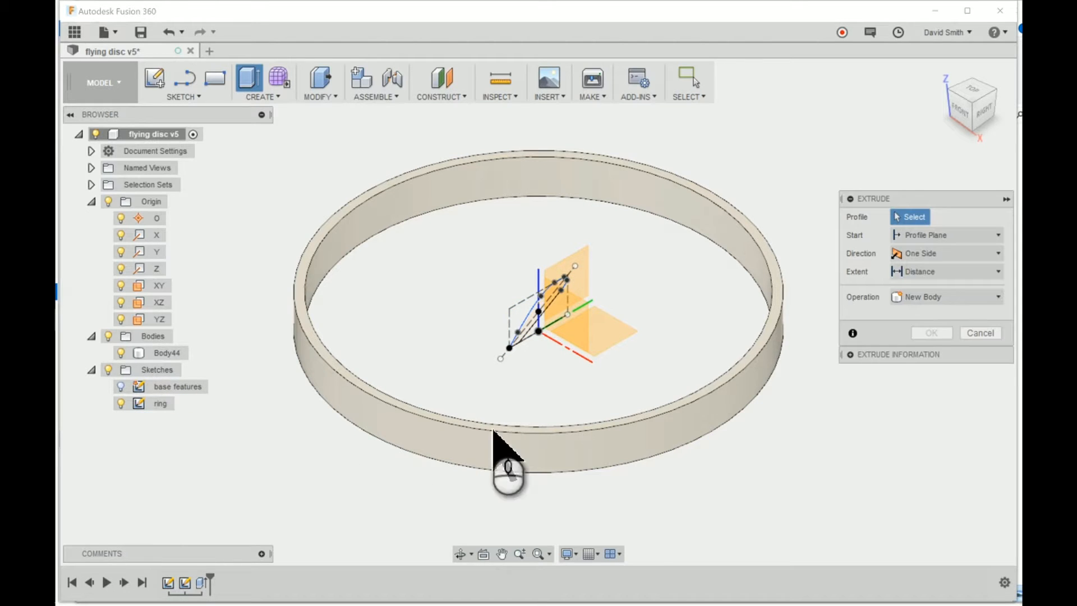
left_click(122, 387)
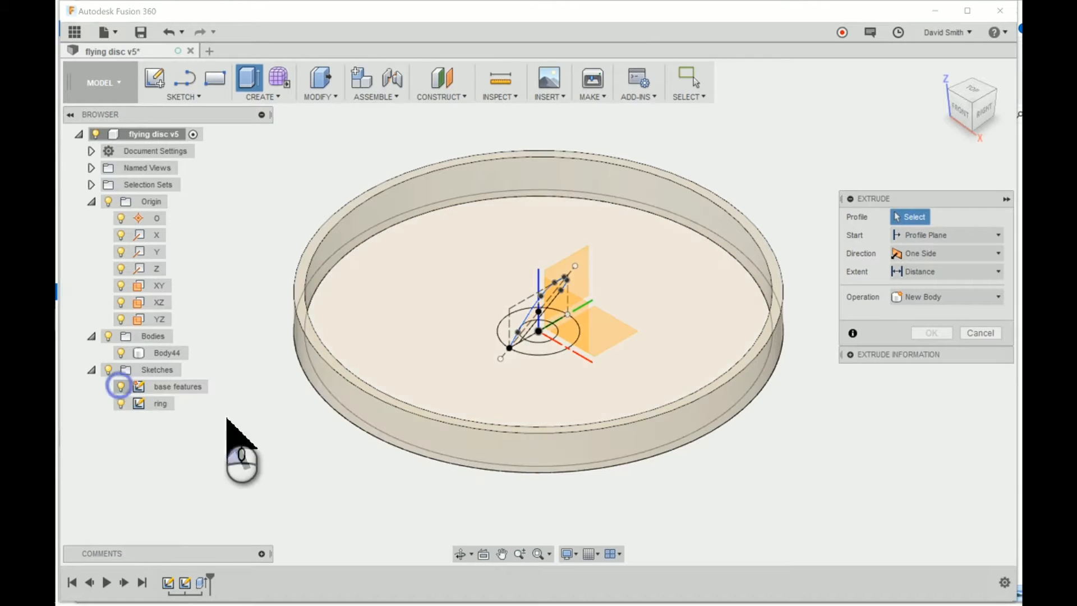
left_click(548, 353)
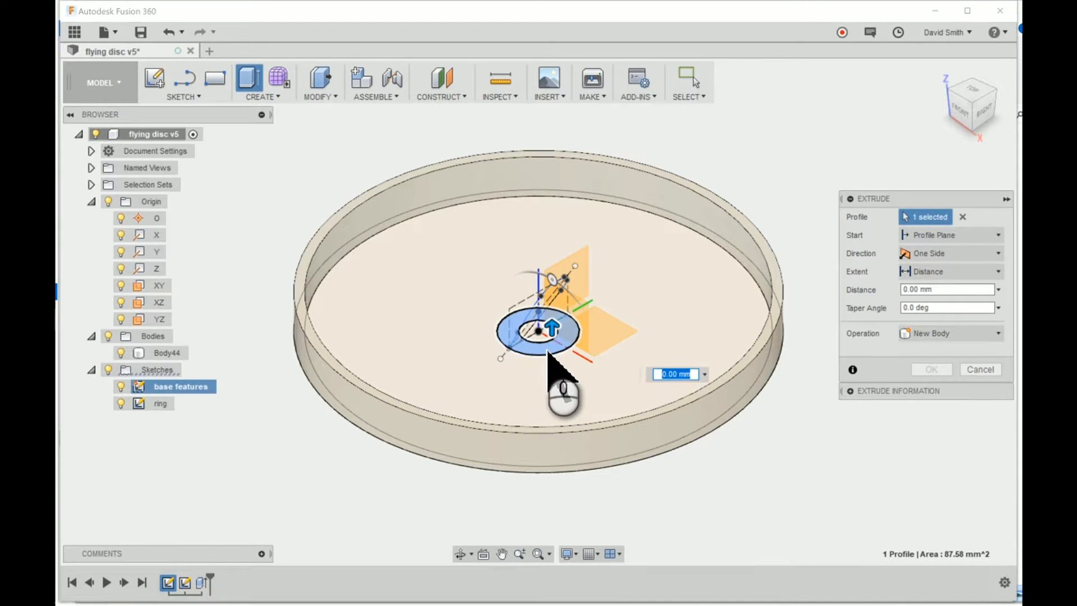
type("hub")
key("Down")
key("Down")
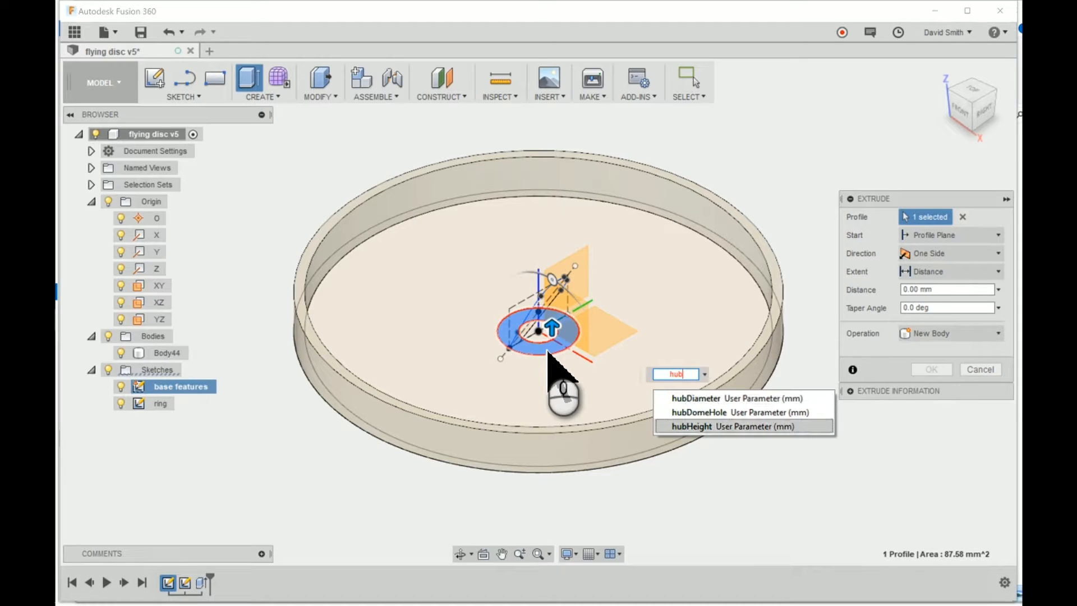
key("Return")
key("Return")
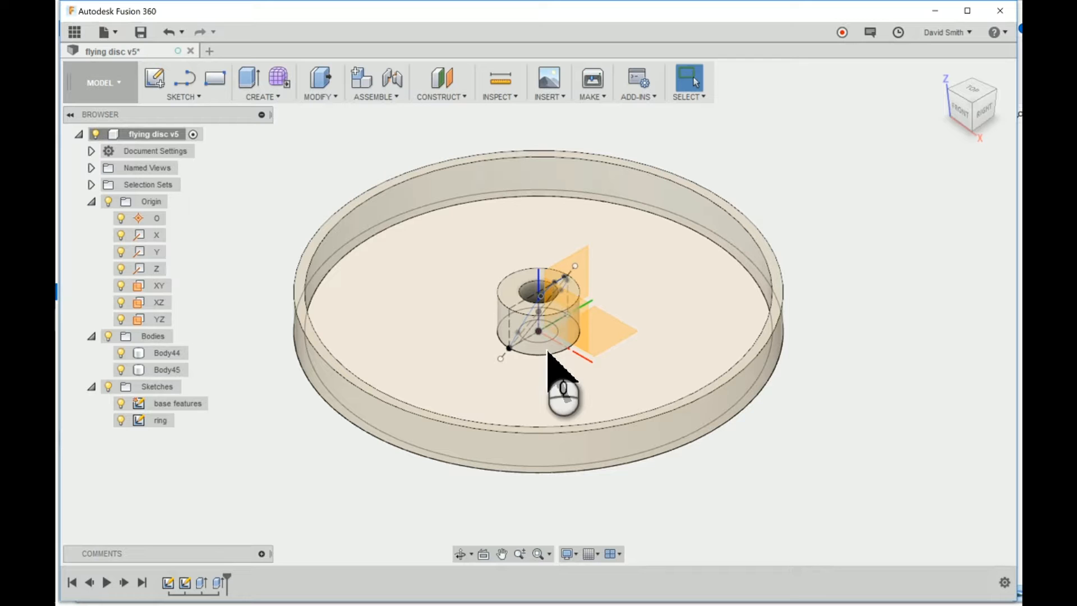
- Extrude the blade profile up to the outer ring body with a To Object extent, as a new body
key("e")
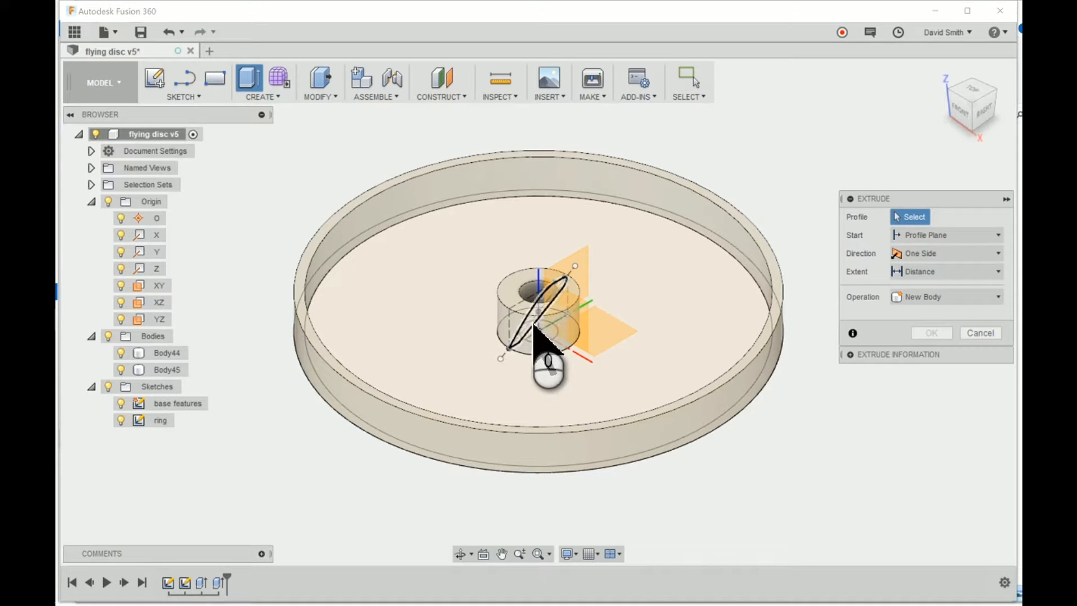
left_click(533, 326)
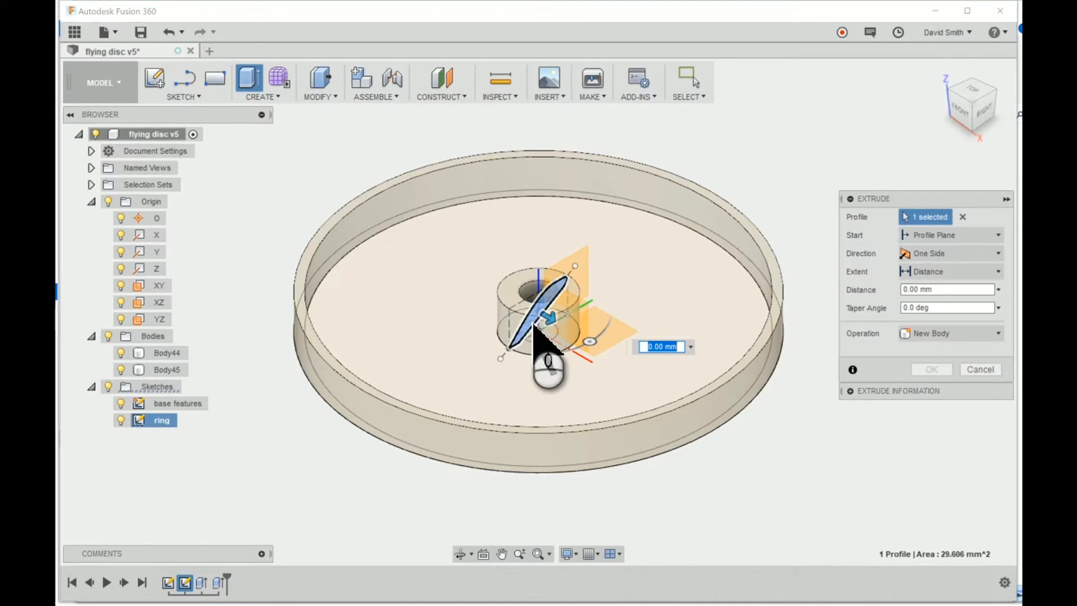
left_click(916, 274)
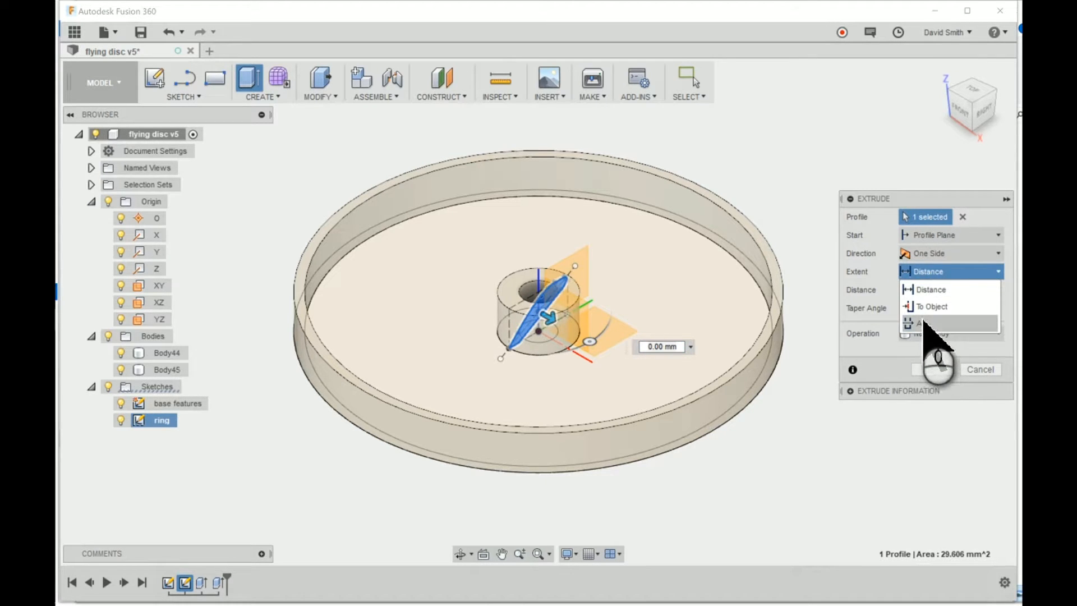
left_click(931, 306)
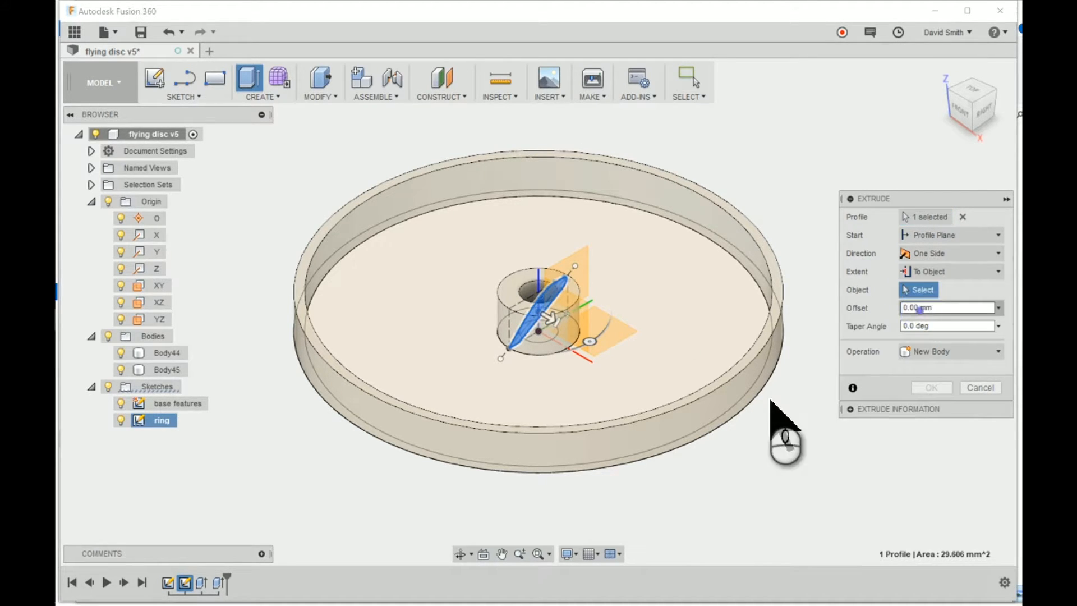
left_click(685, 405)
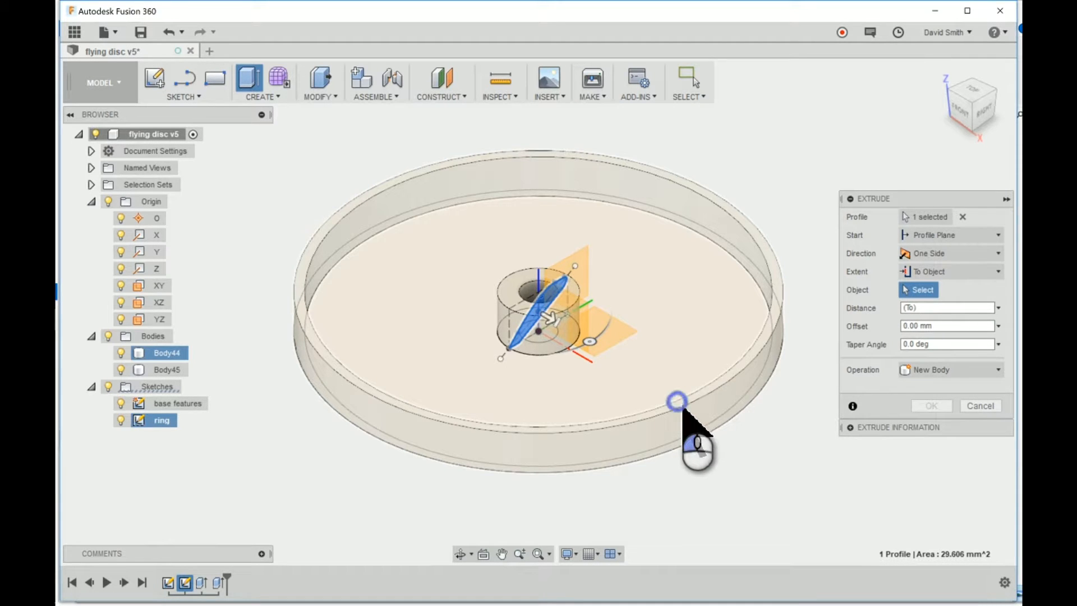
left_click(684, 408)
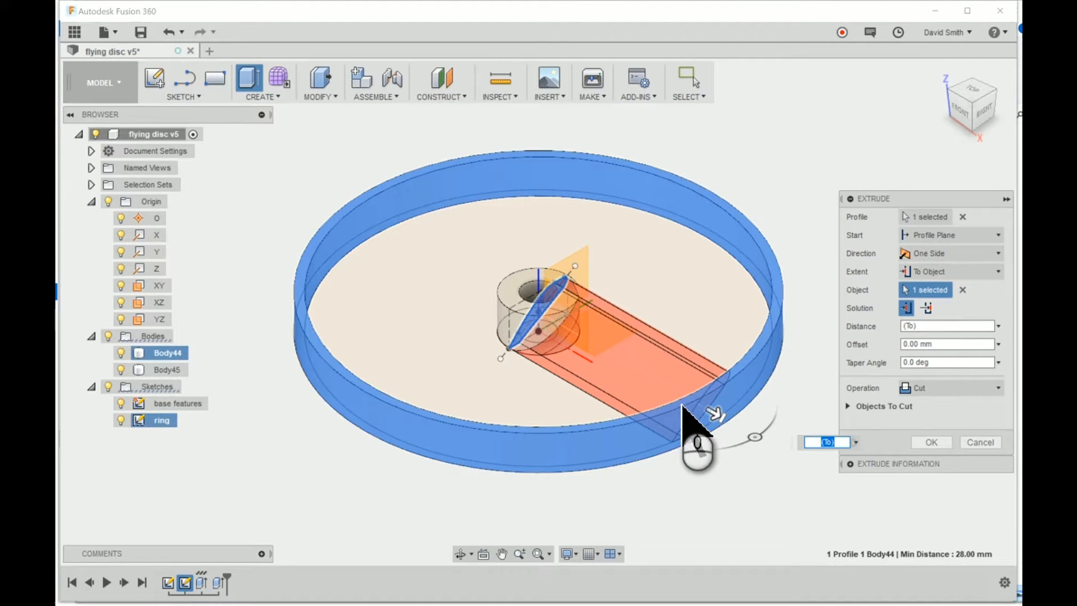
left_click(920, 387)
left_click(927, 457)
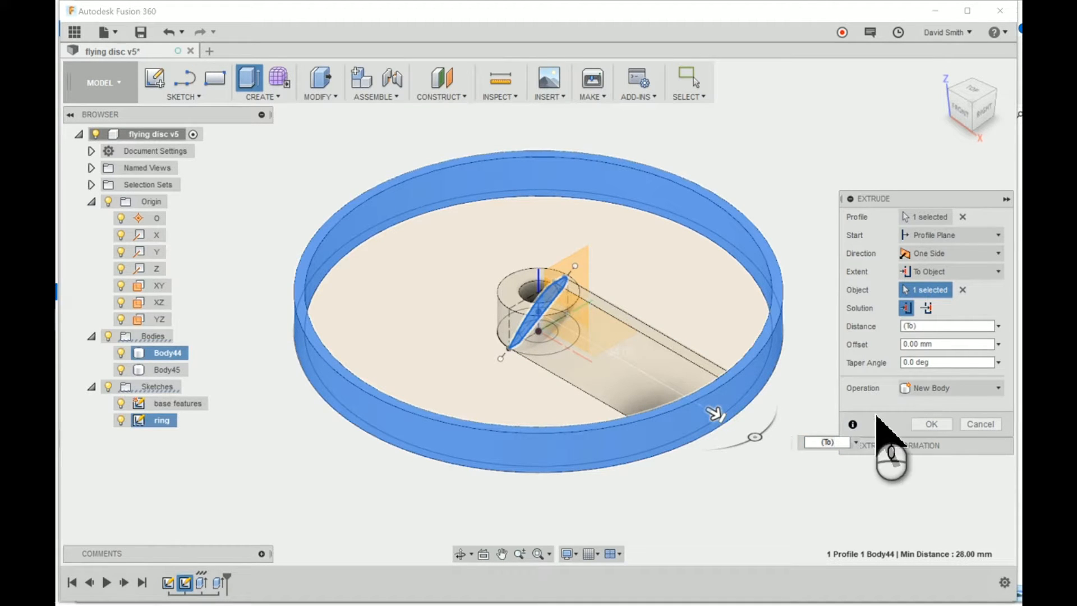
left_click(931, 425)
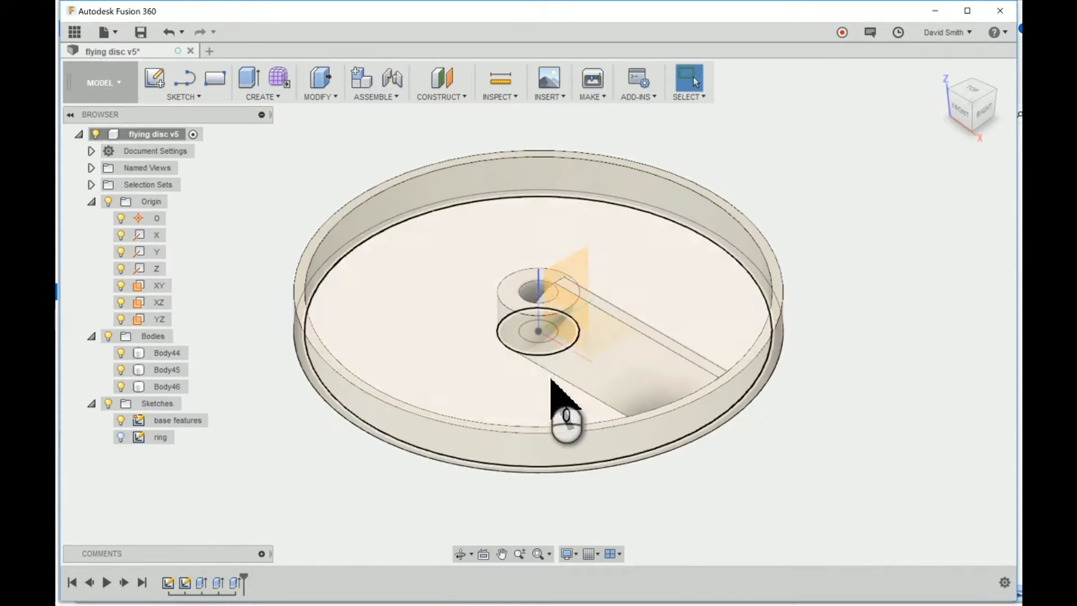
- Create a full circular pattern of the blade body around the Z axis with a quantity of 3
left_click(261, 97)
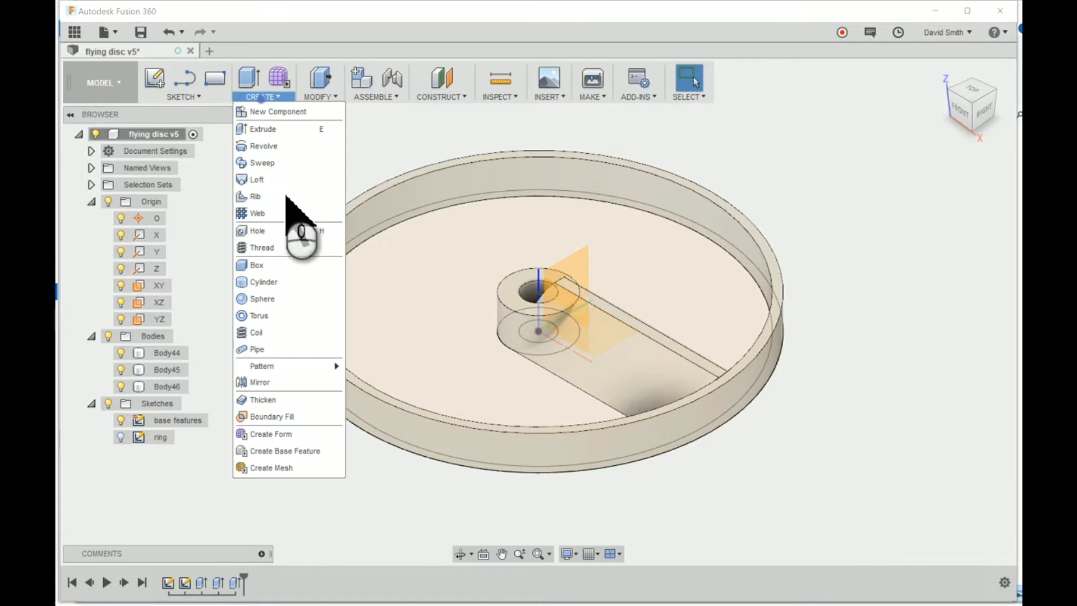
mouse_move(314, 366)
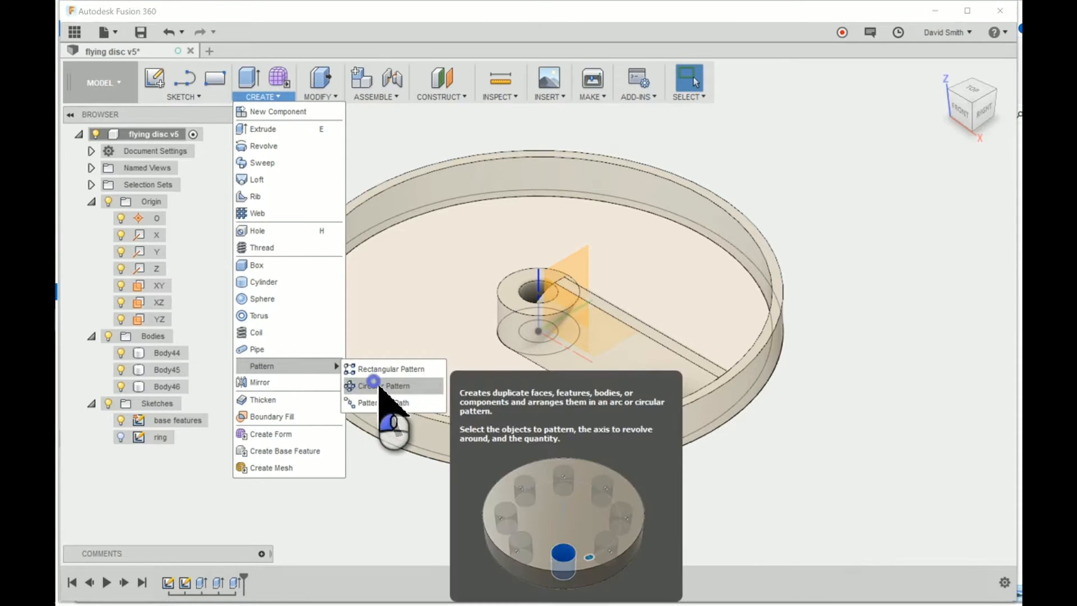
left_click(385, 385)
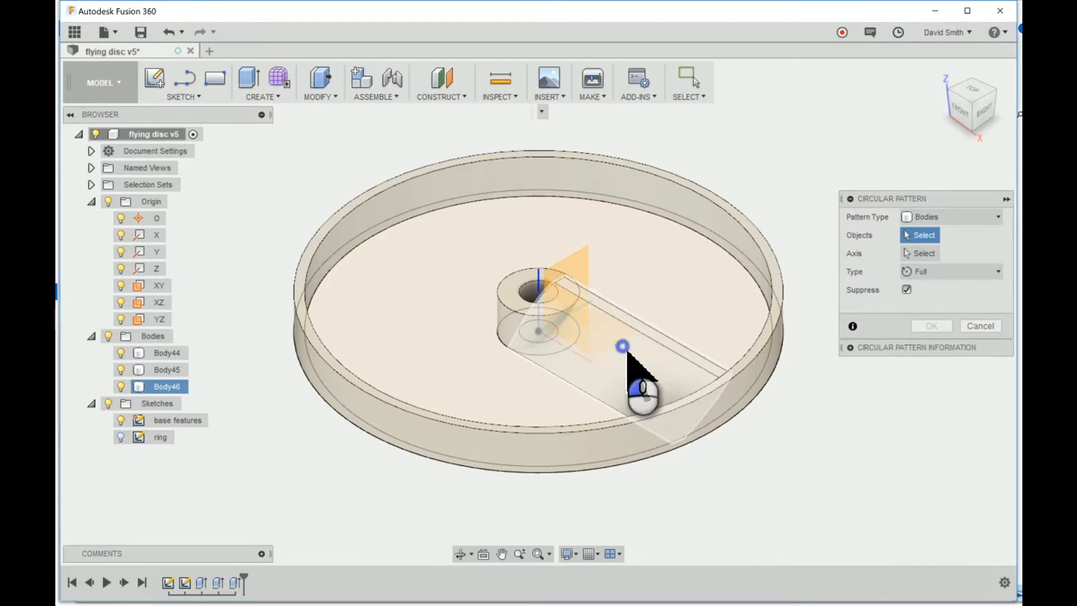
left_click(627, 353)
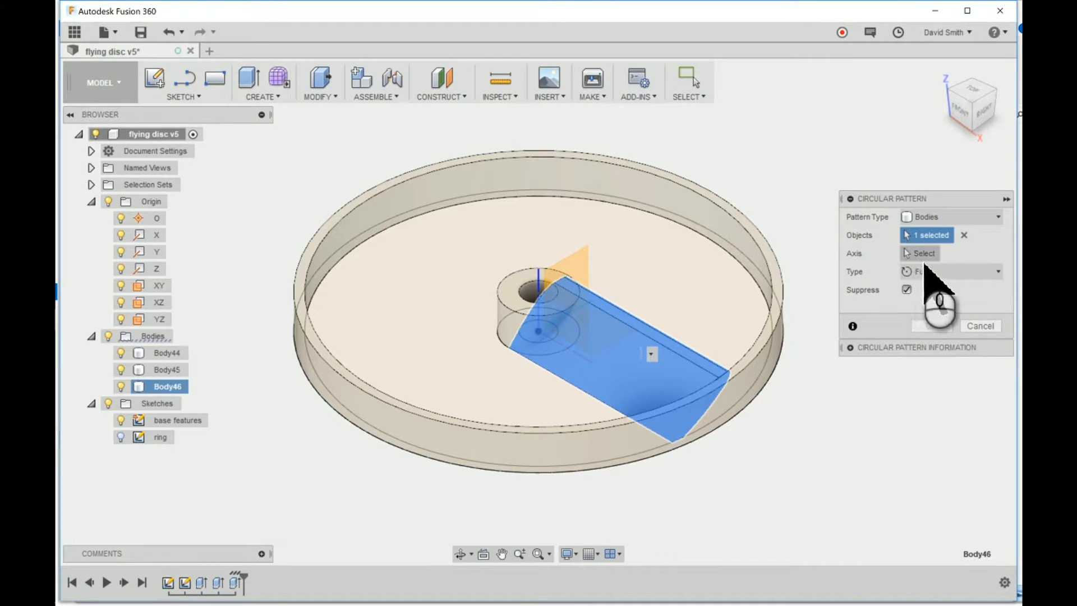
left_click(920, 253)
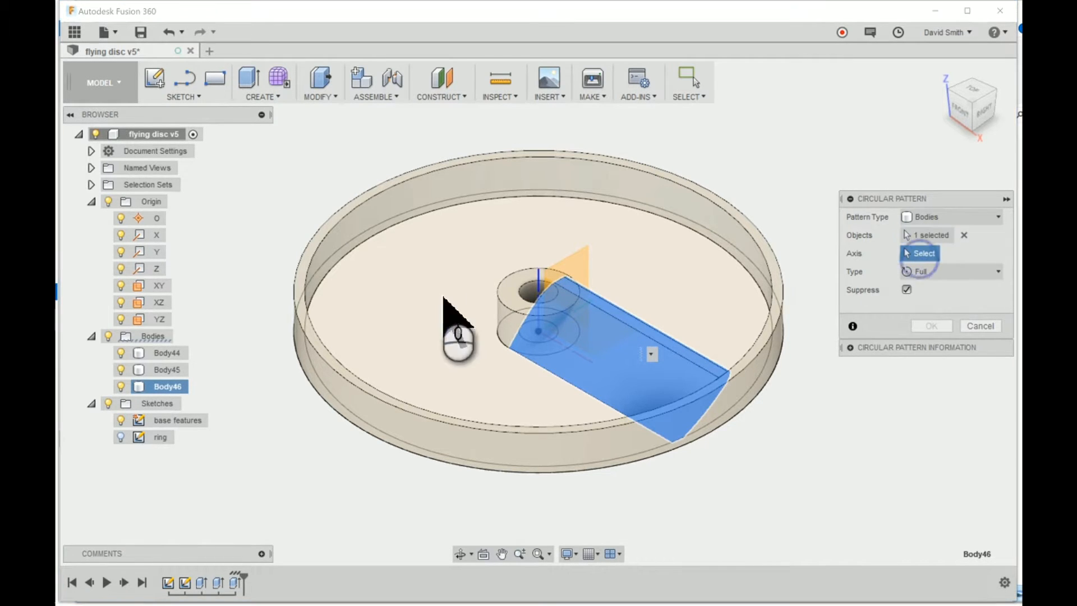
left_click(544, 275)
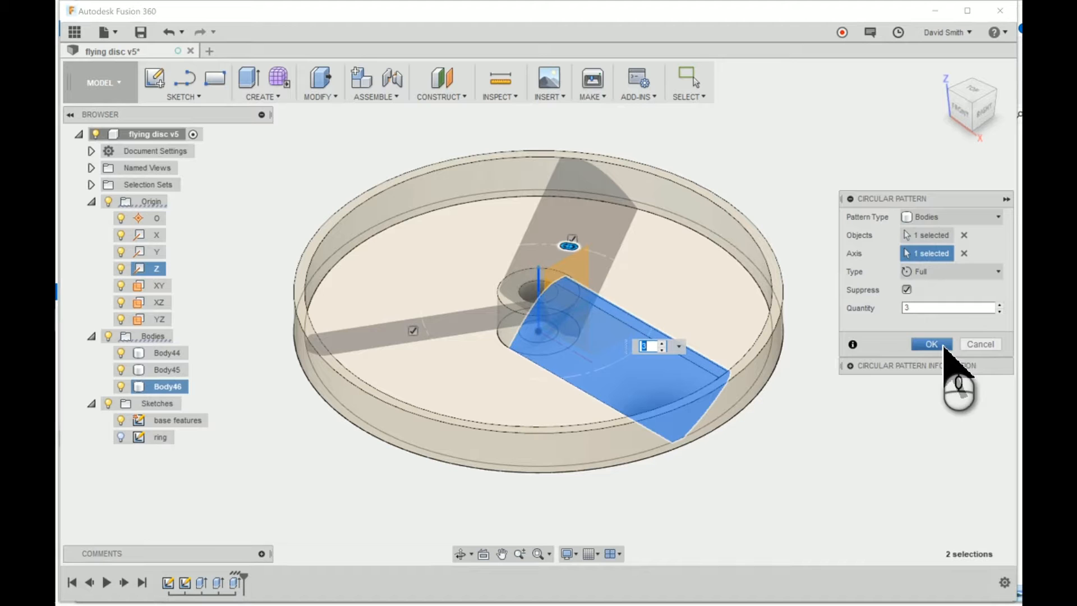
left_click(942, 344)
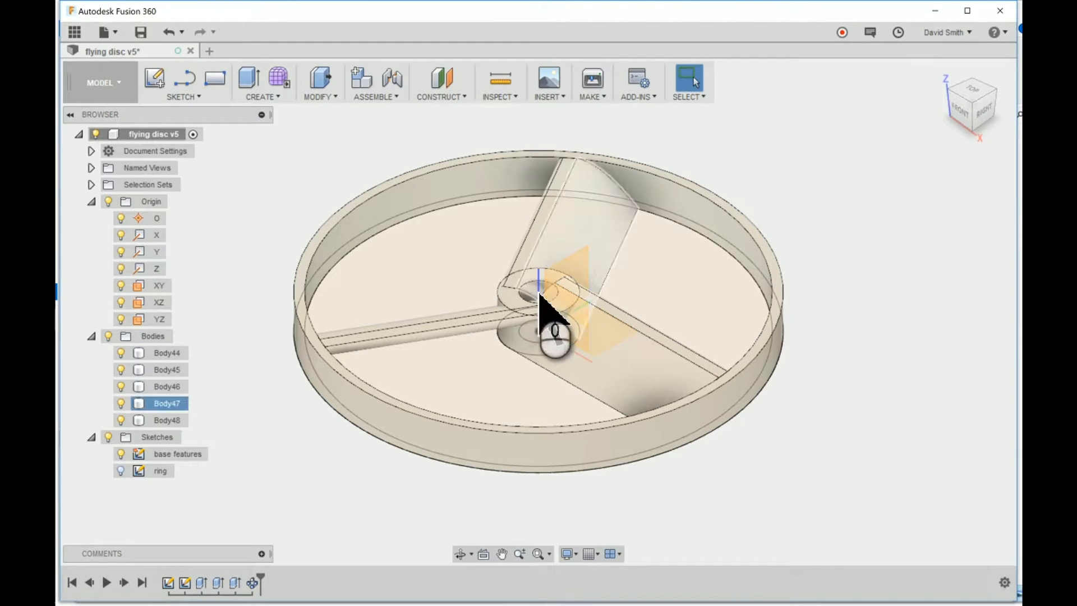
- Edit the hub extrusion to include the inner circle profile, making the hub solid
left_click(203, 584)
left_click(219, 584)
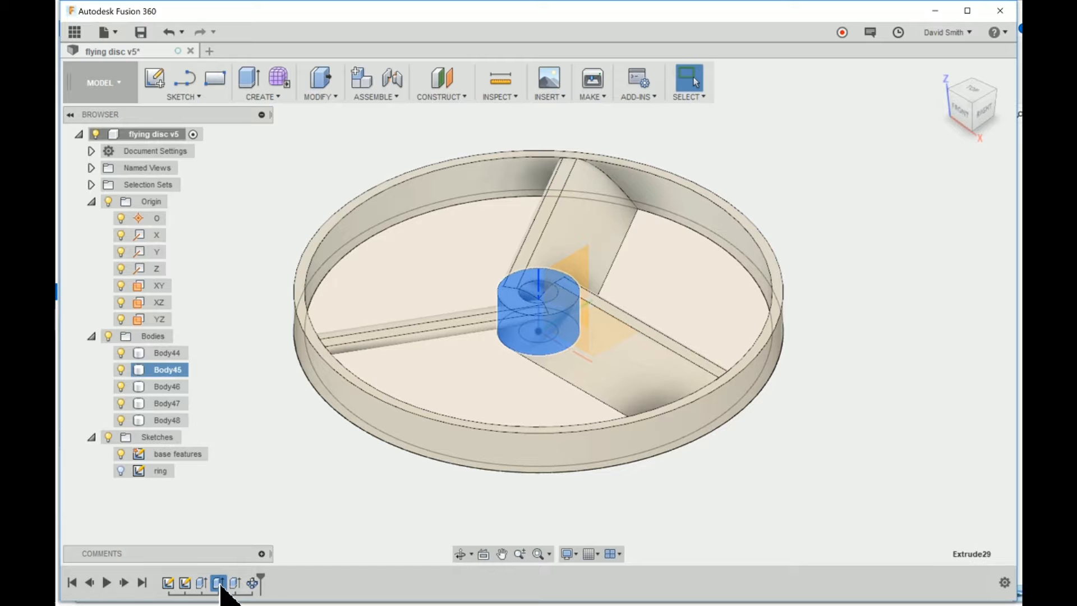
left_click(251, 489)
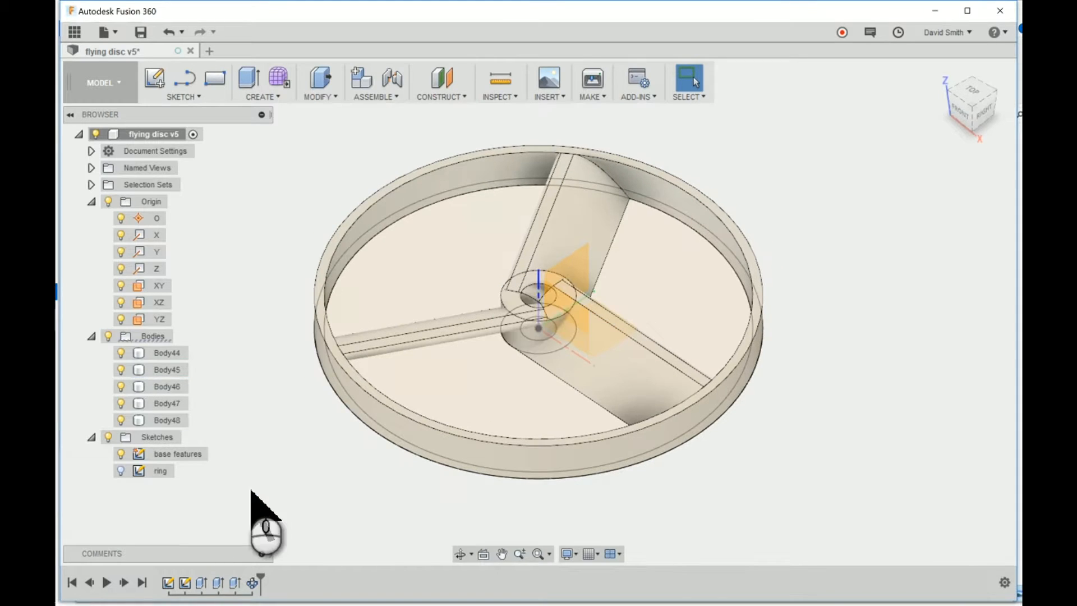
right_click(220, 583)
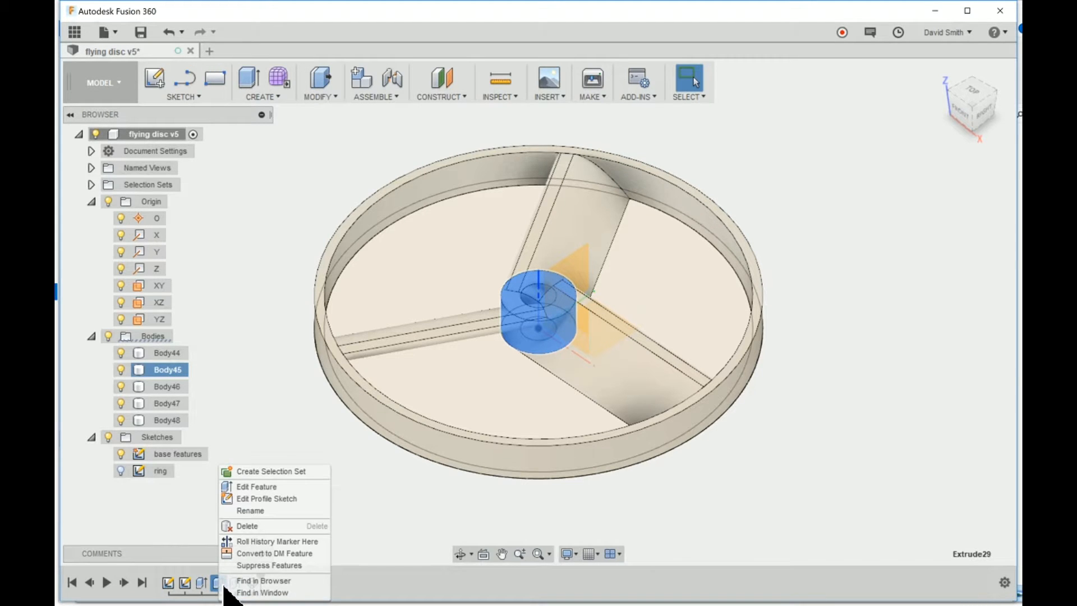
left_click(256, 487)
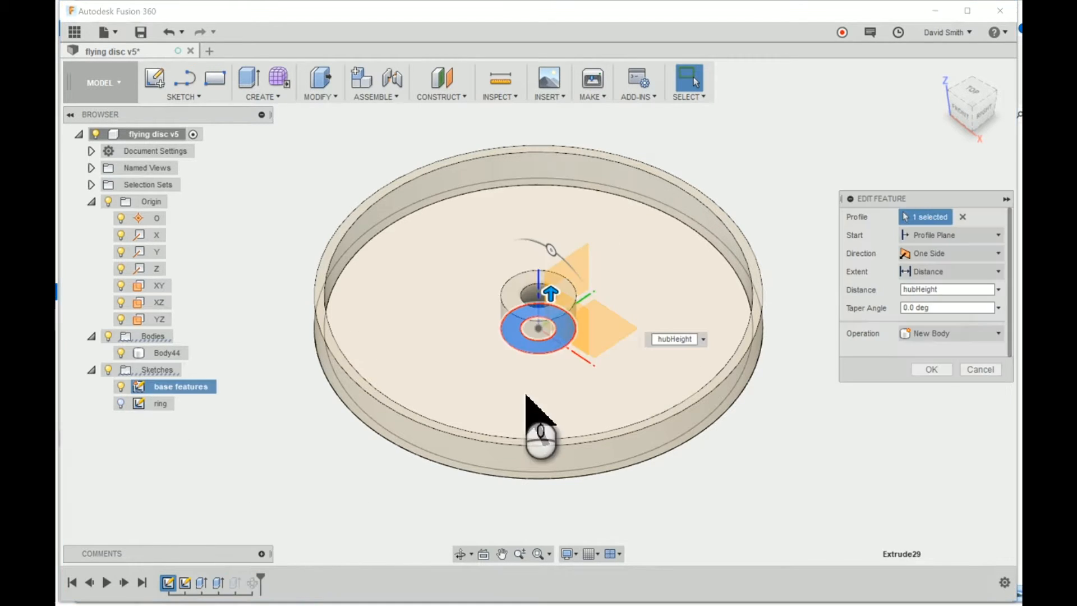
left_click(536, 328)
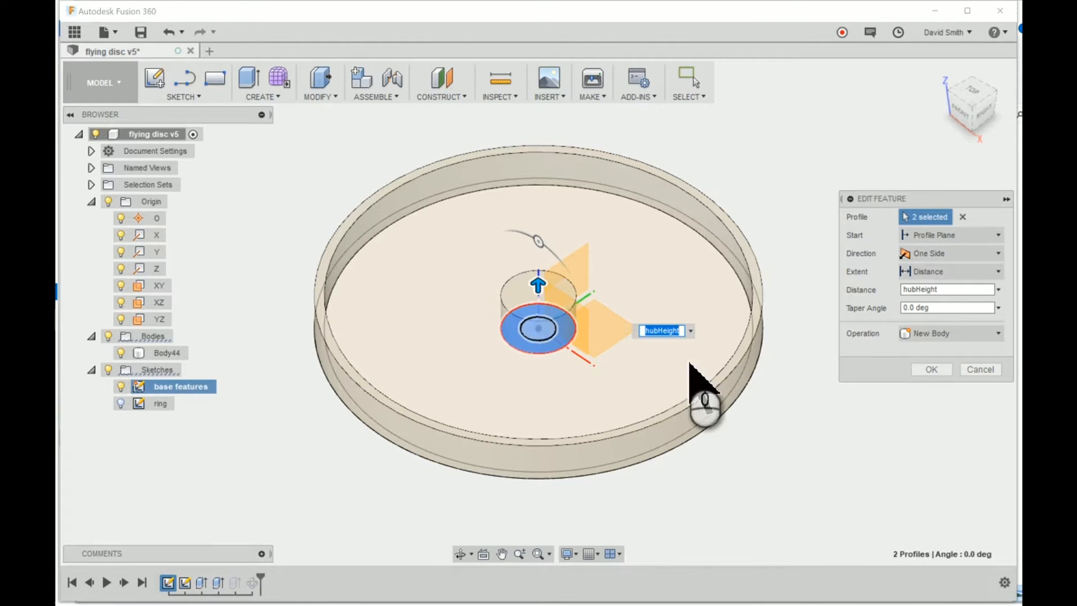
left_click(931, 370)
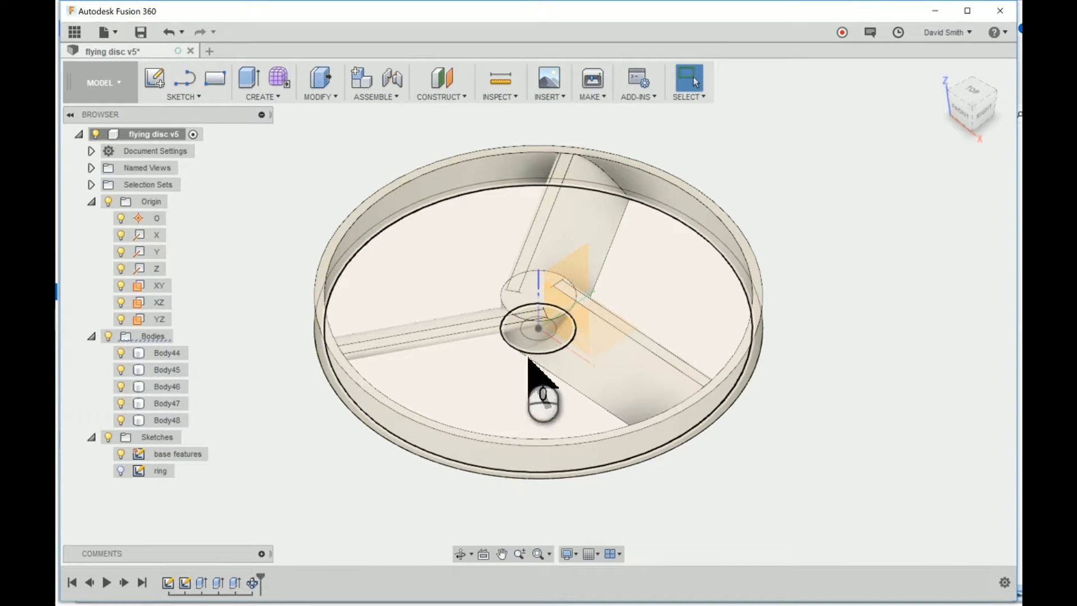
left_click(547, 353)
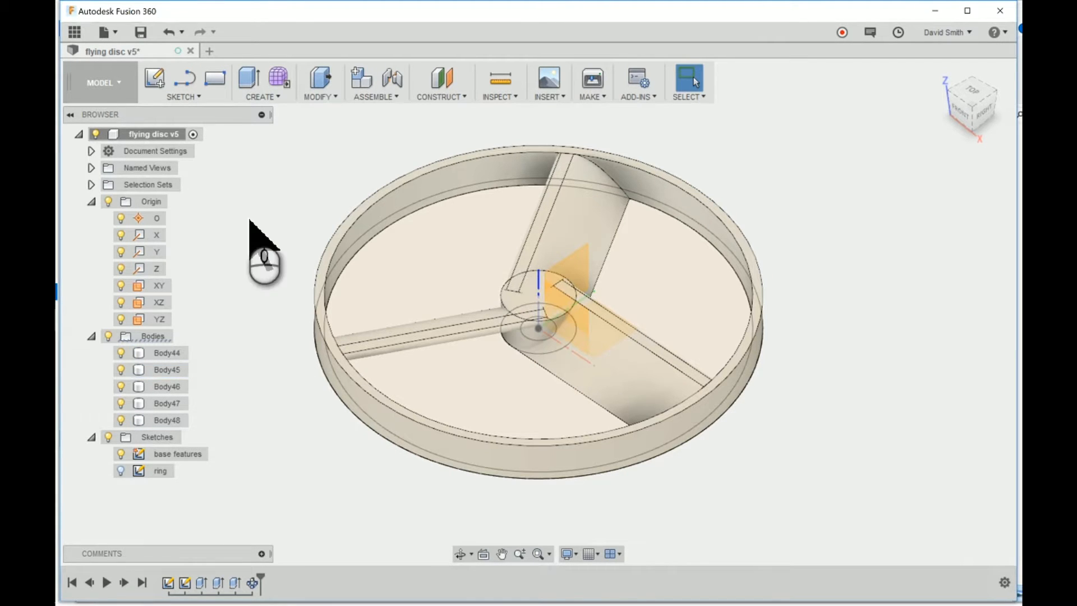
- Extrude the inner circle of the base features sketch as a cut into the hub and blade bodies with distance hubHeight-1
key("e")
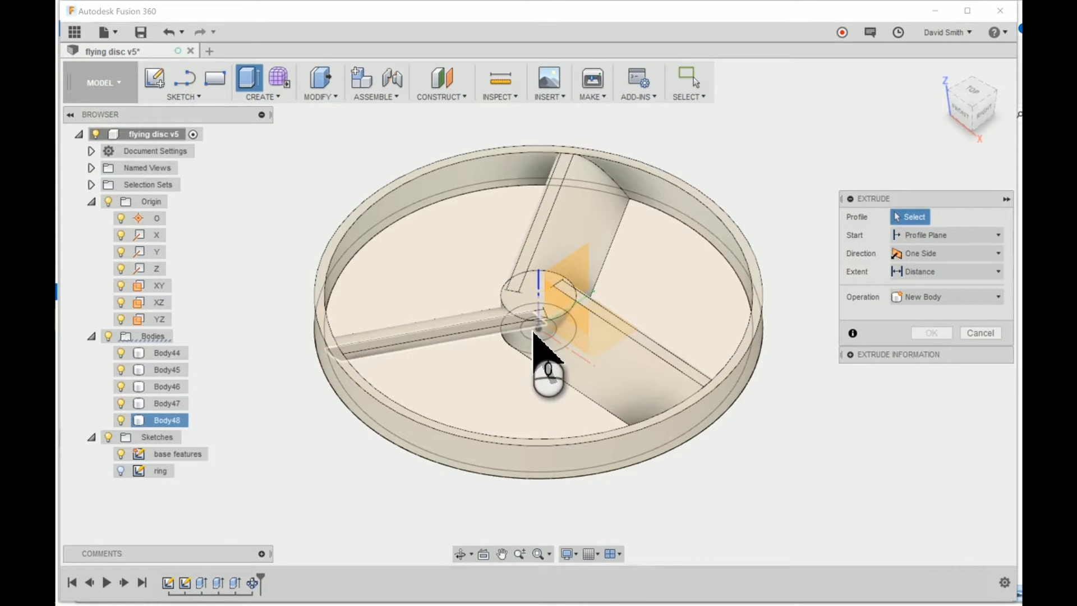
left_click(121, 386)
left_click(121, 369)
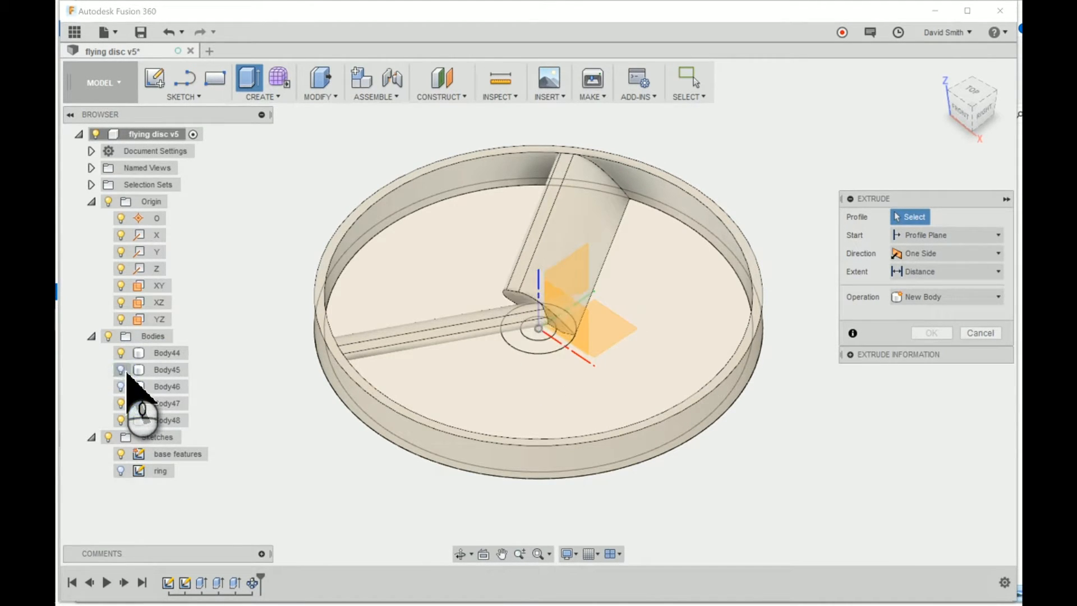
left_click(539, 335)
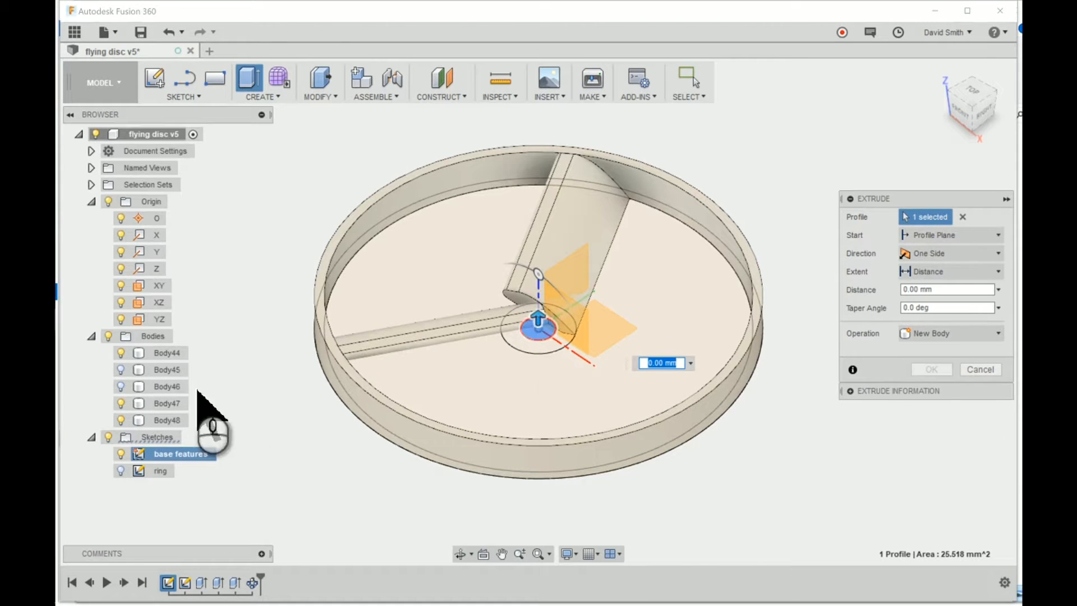
left_click(120, 386)
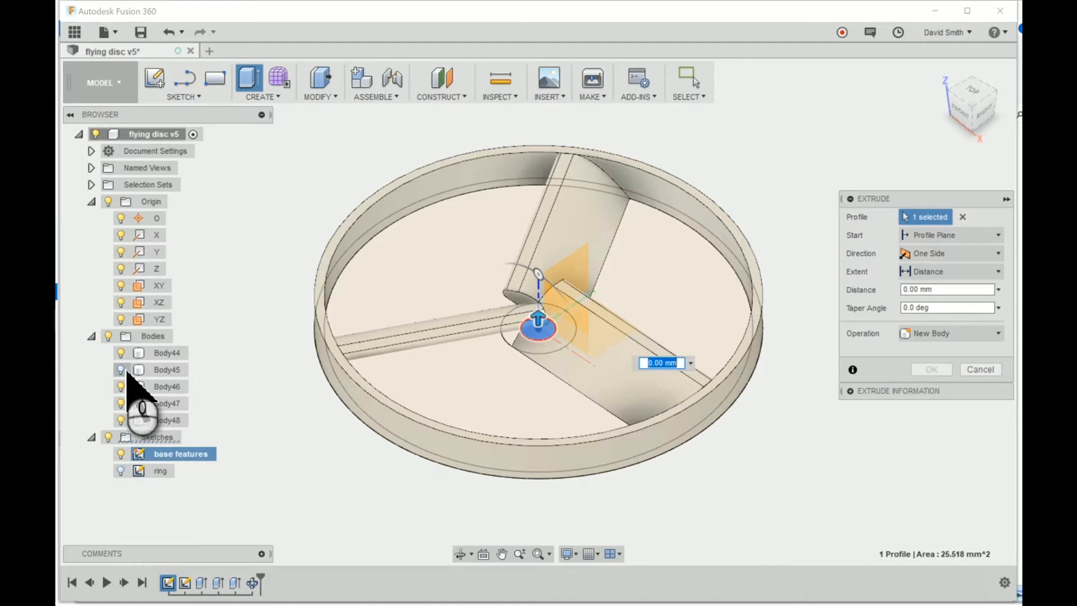
left_click(121, 370)
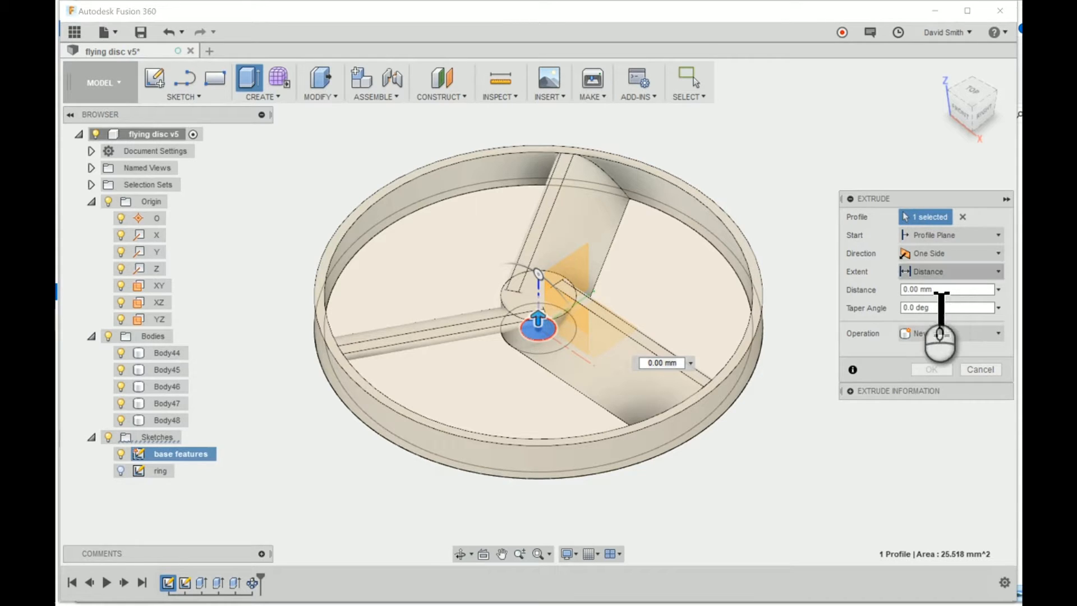
left_click(912, 290)
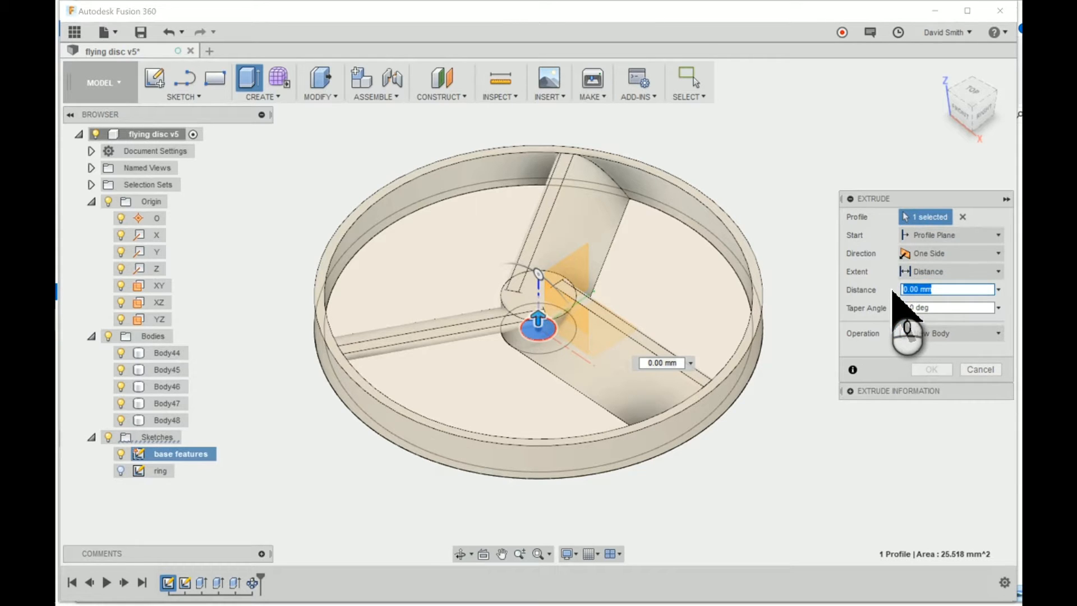
type("hubh")
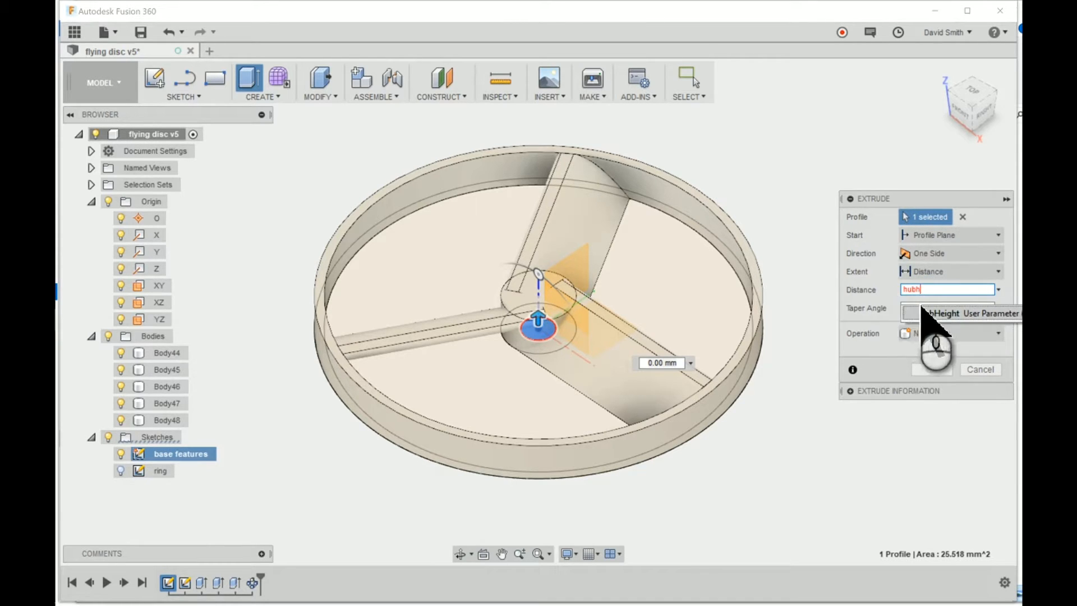
left_click(948, 313)
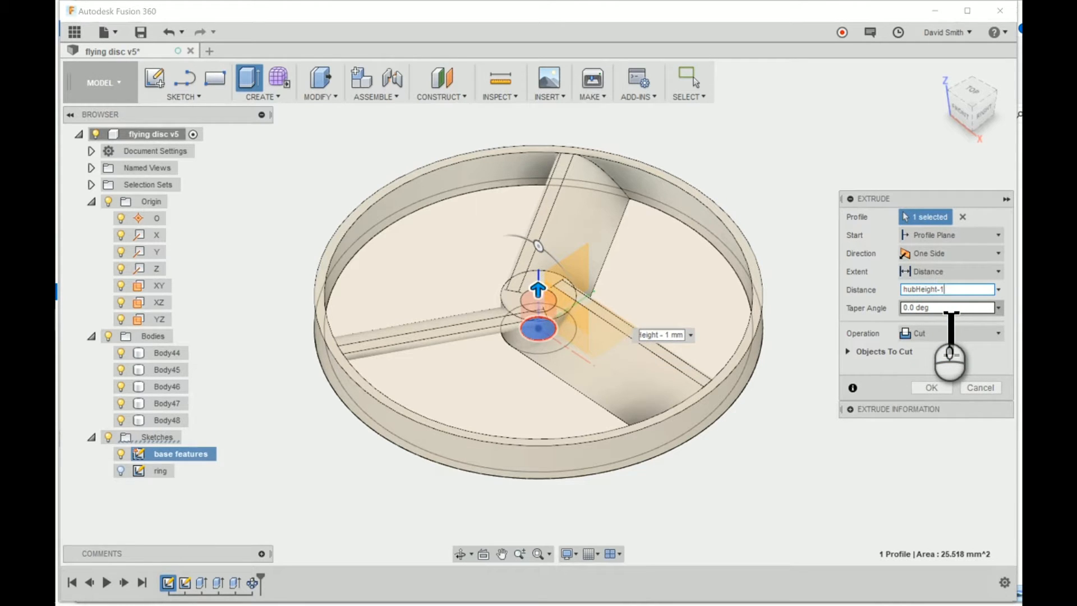
left_click(847, 352)
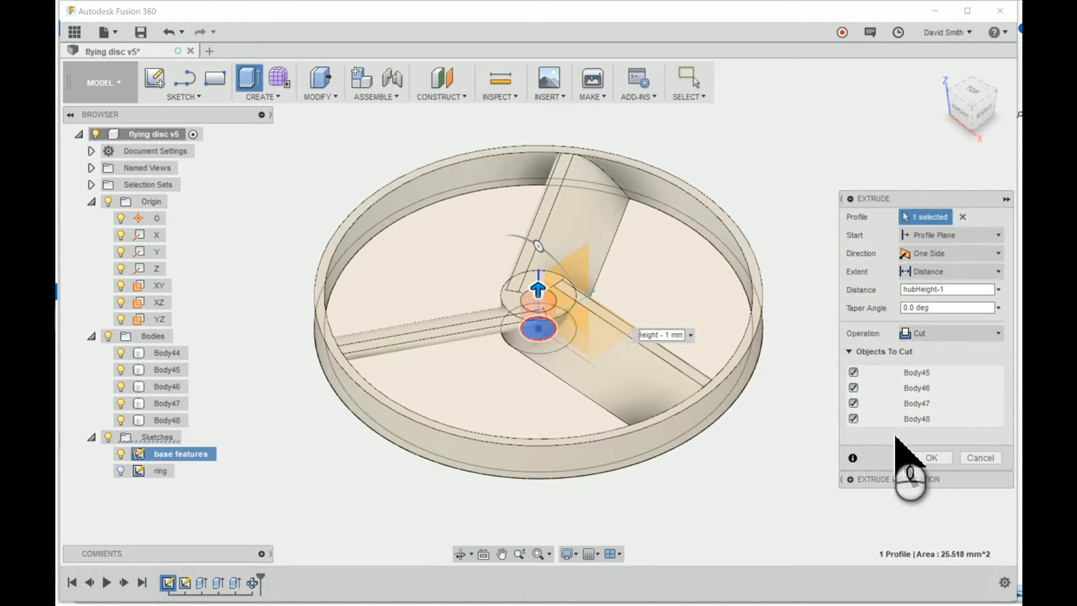
left_click(931, 458)
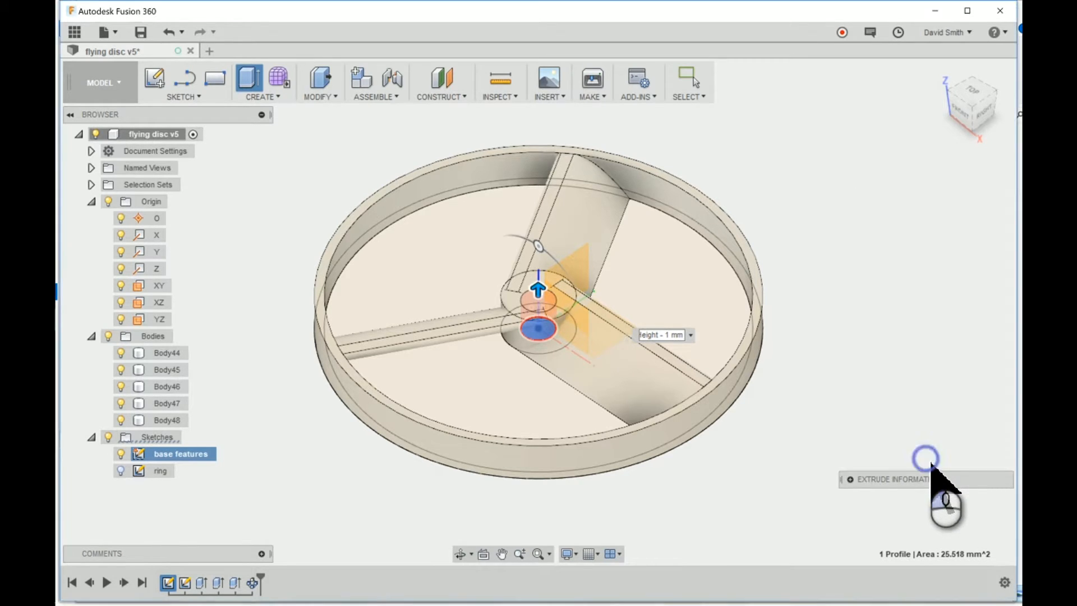
- Rename the outer ring body as disc and the central cylinder body as hub
left_click(460, 555)
left_click_drag(510, 533, 550, 526)
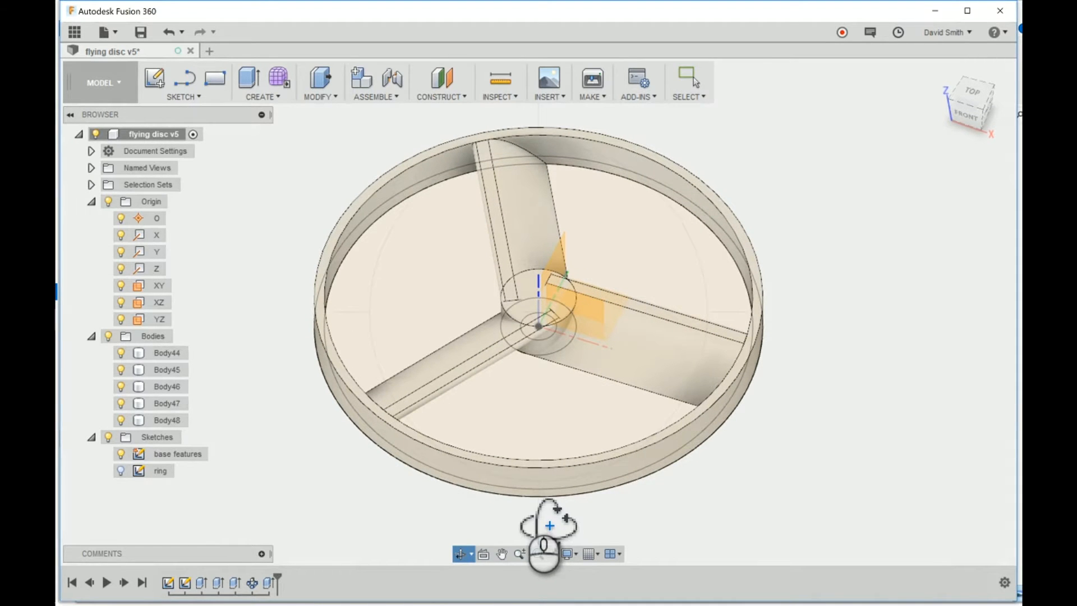
key("Escape")
left_click(164, 355)
double_click(163, 354)
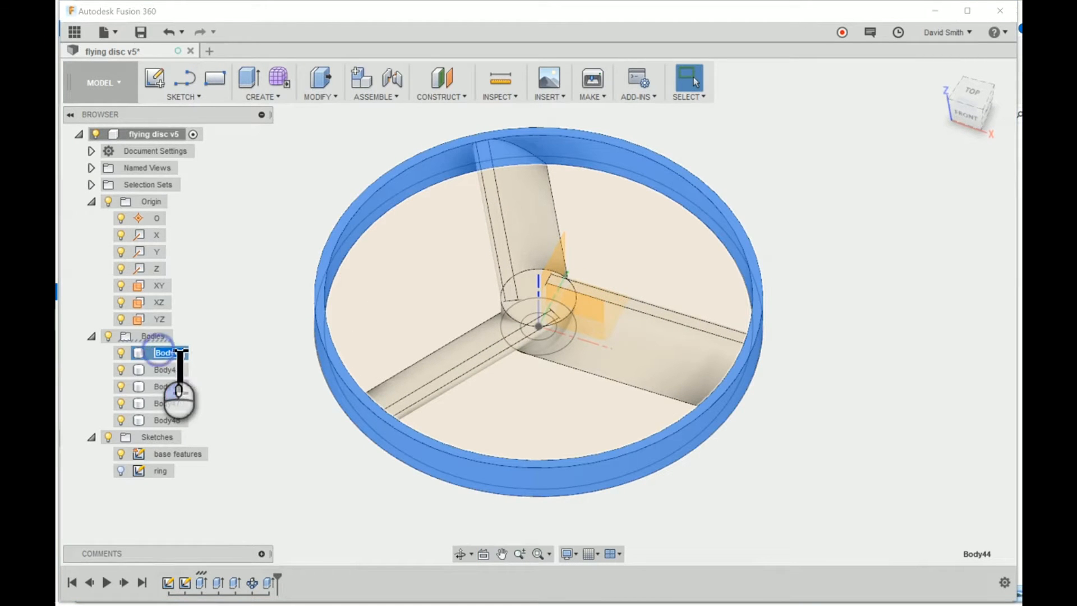
type("disc")
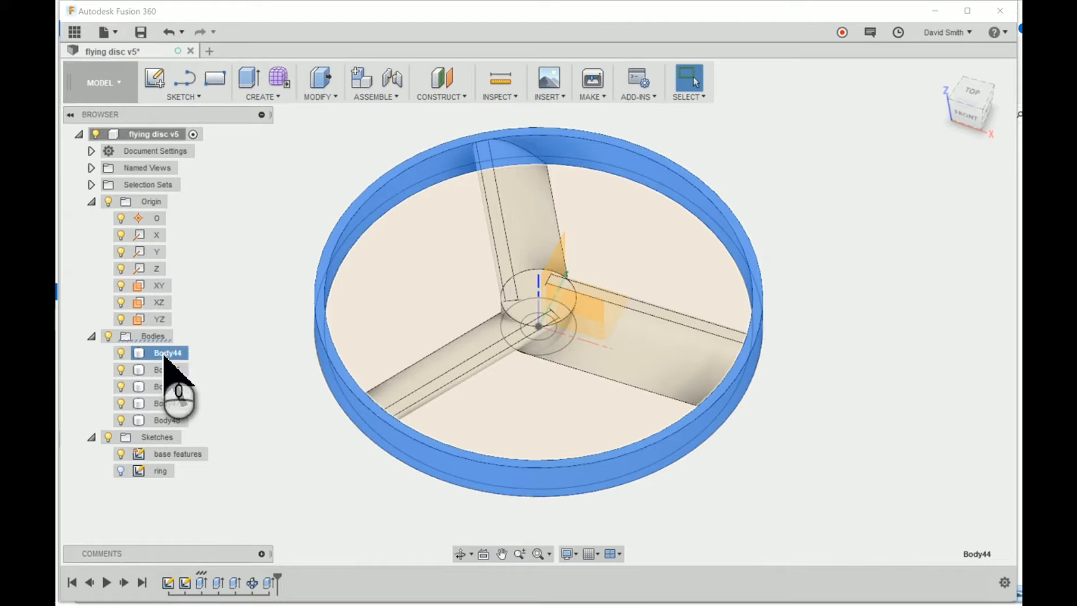
key("Return")
left_click(160, 370)
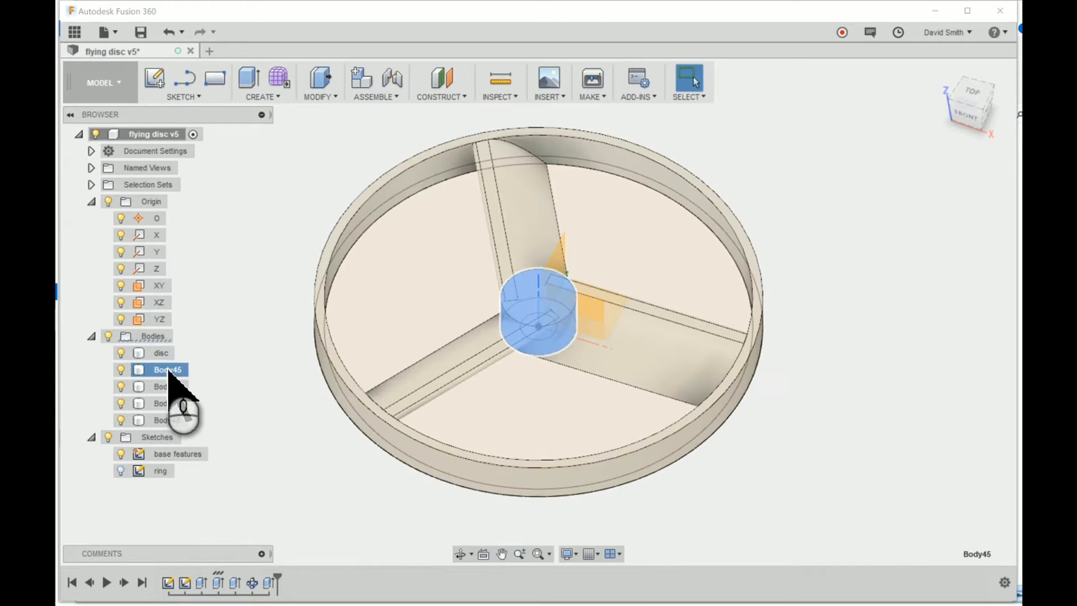
double_click(168, 370)
type("hu")
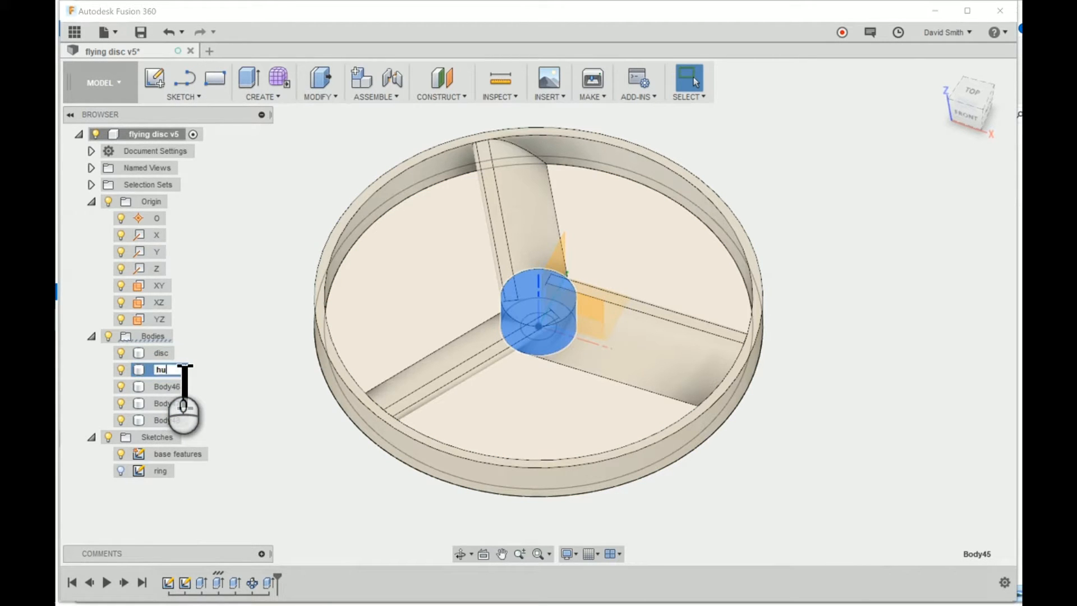
type("b")
key("Return")
- Rename the three blade bodies as wing 1, wing 2 and wing 3
left_click(169, 387)
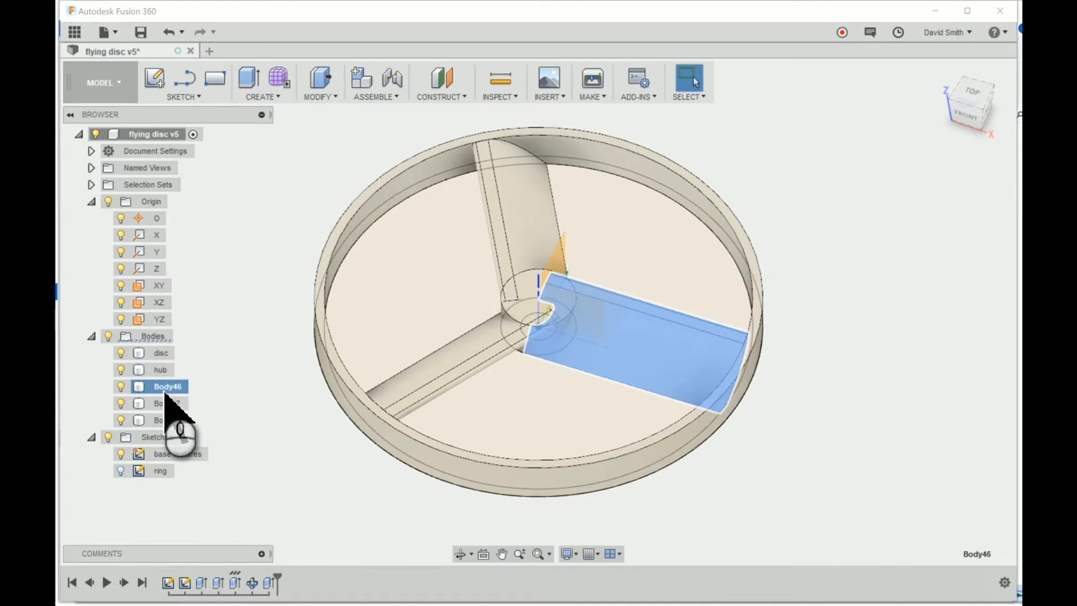
double_click(166, 388)
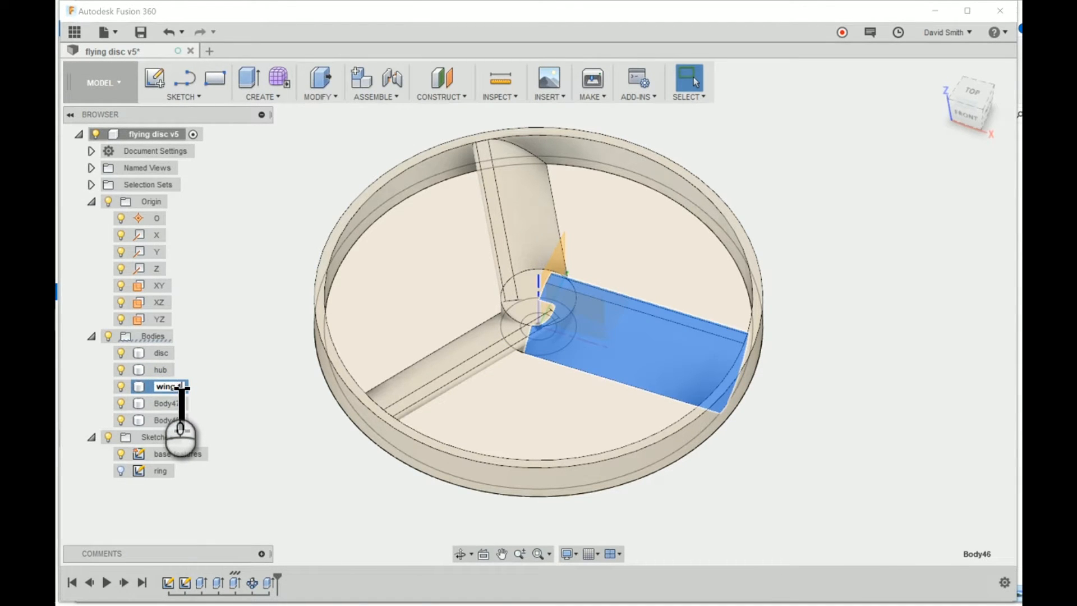
type("wing-1")
key("Return")
left_click(178, 403)
double_click(185, 403)
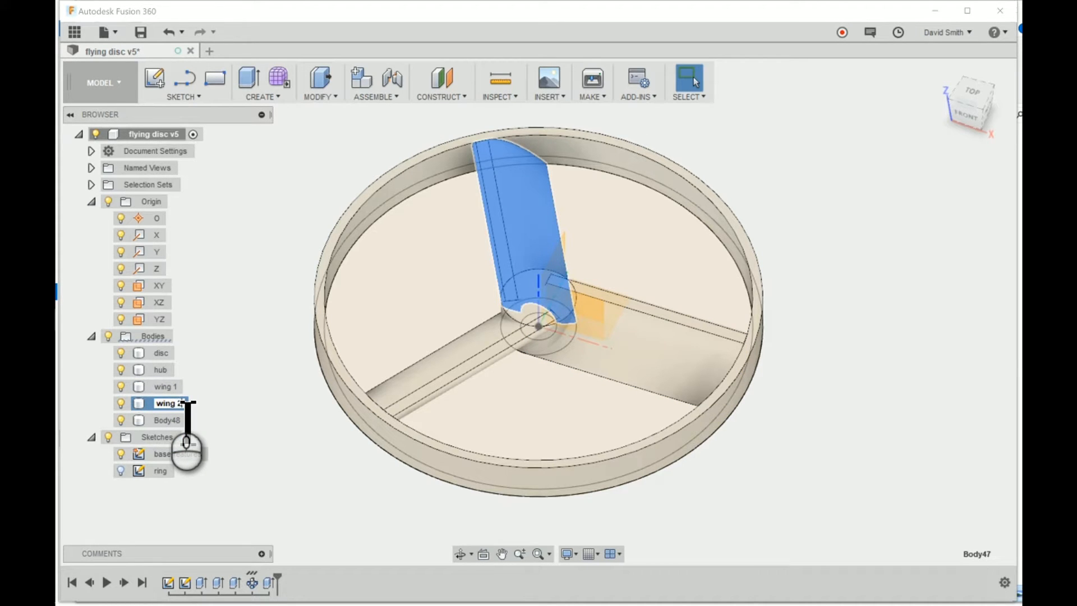
left_click(178, 420)
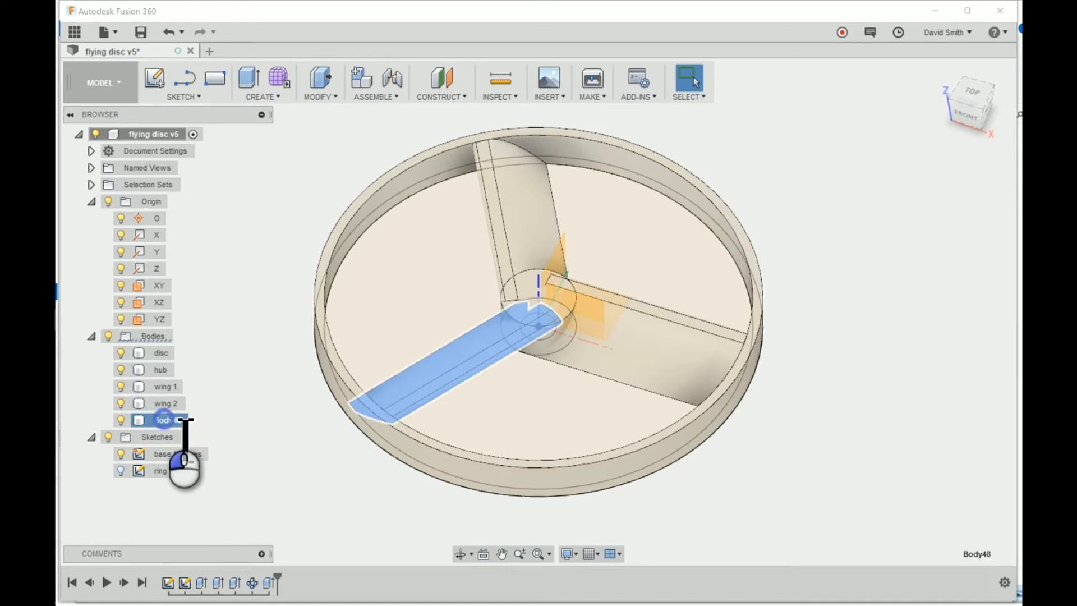
double_click(184, 420)
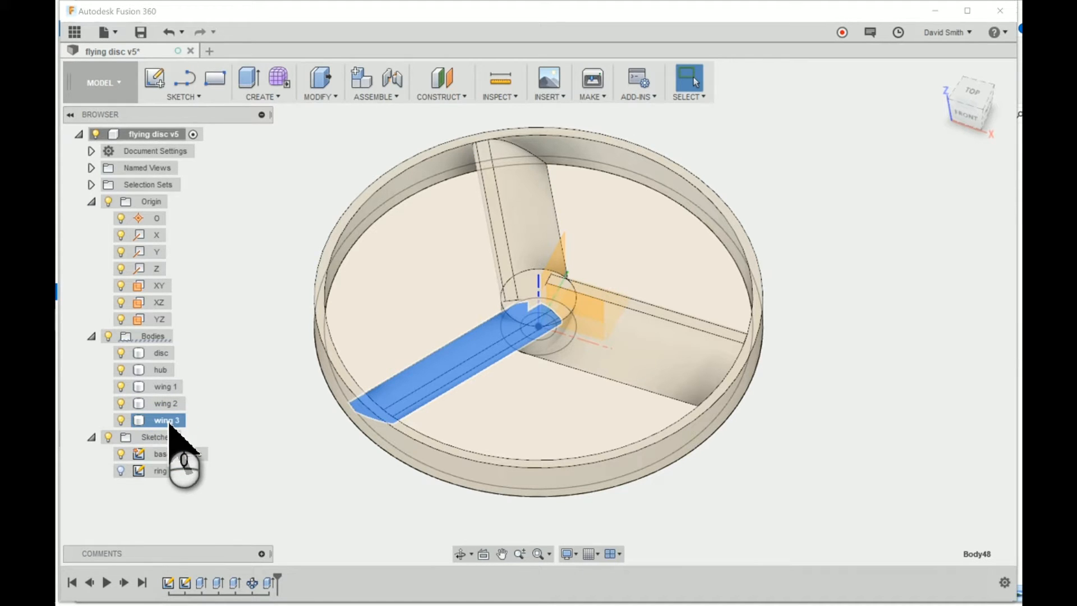
left_click(279, 406)
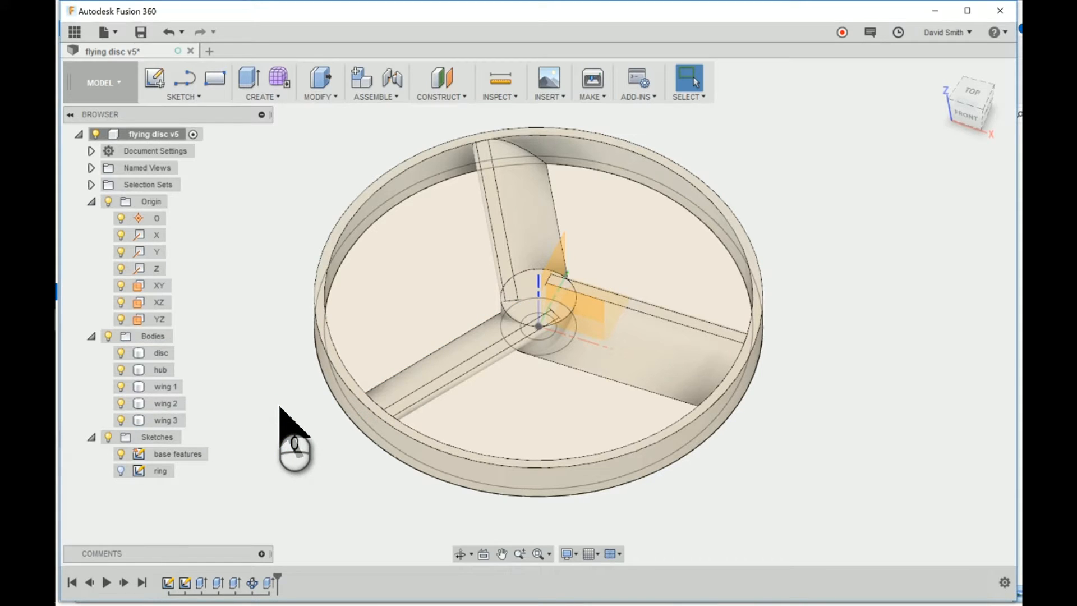
- Create a new sketch on the XY origin plane and hide all bodies, including the disc individually
left_click(156, 80)
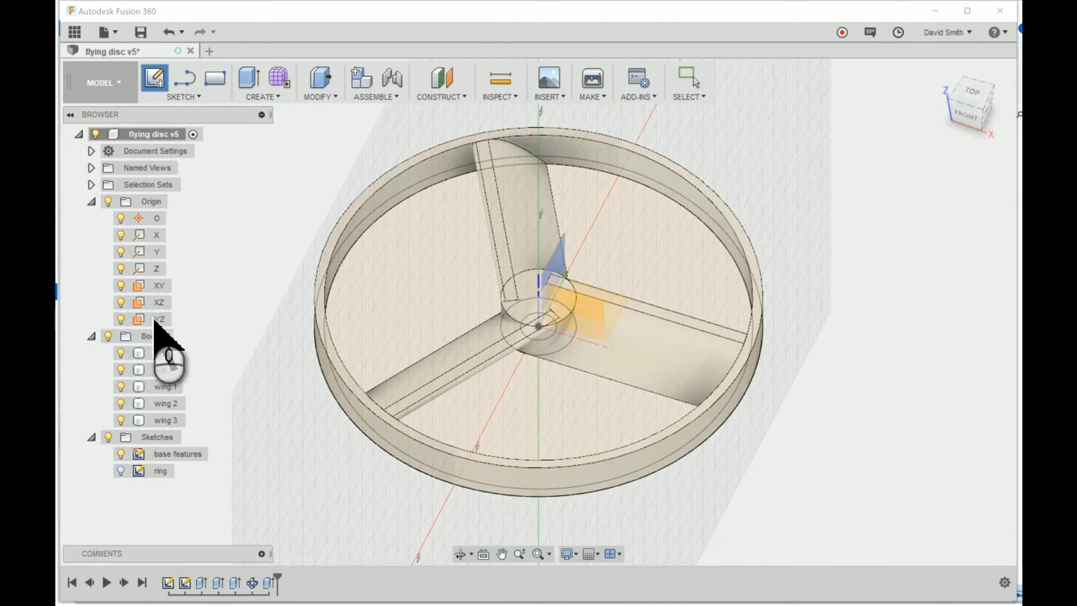
left_click(159, 286)
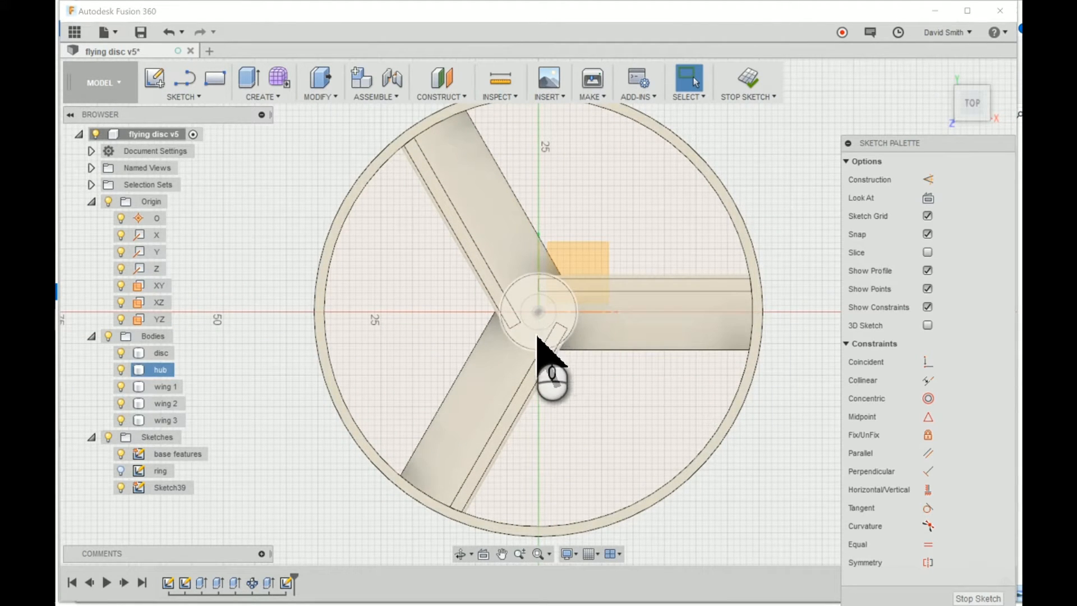
scroll(535, 331, "down", 3)
scroll(535, 324, "up", 5)
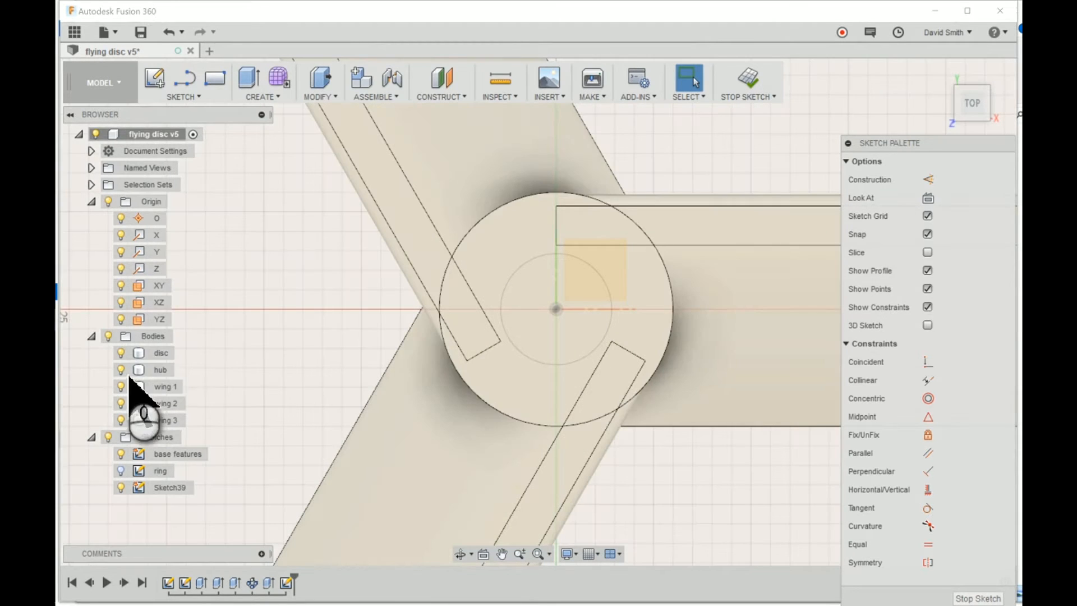
left_click(125, 355)
left_click(121, 354)
left_click(121, 354)
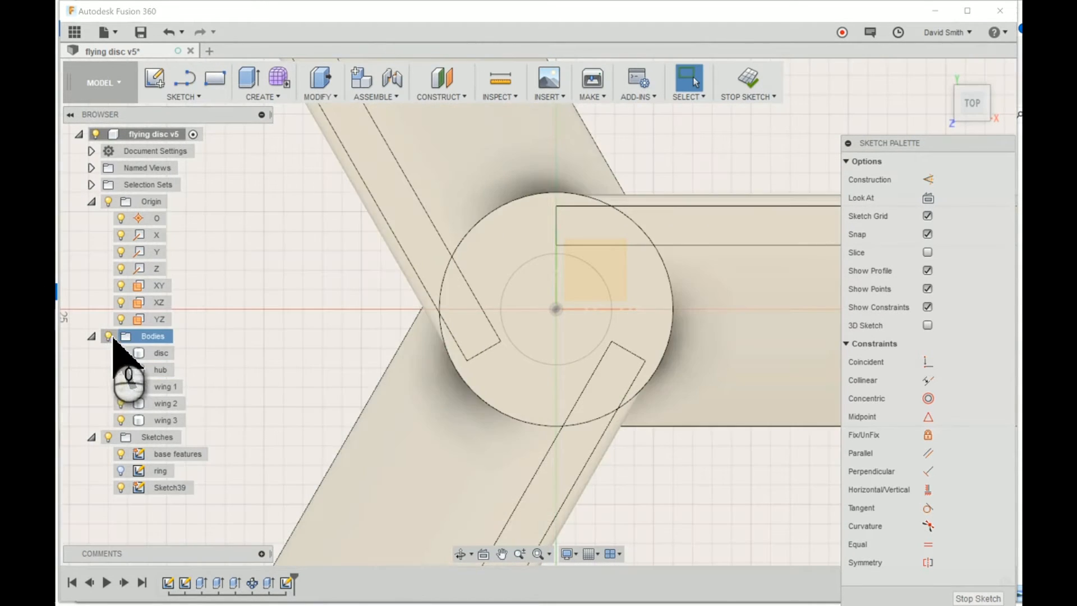
left_click(108, 336)
left_click(424, 416)
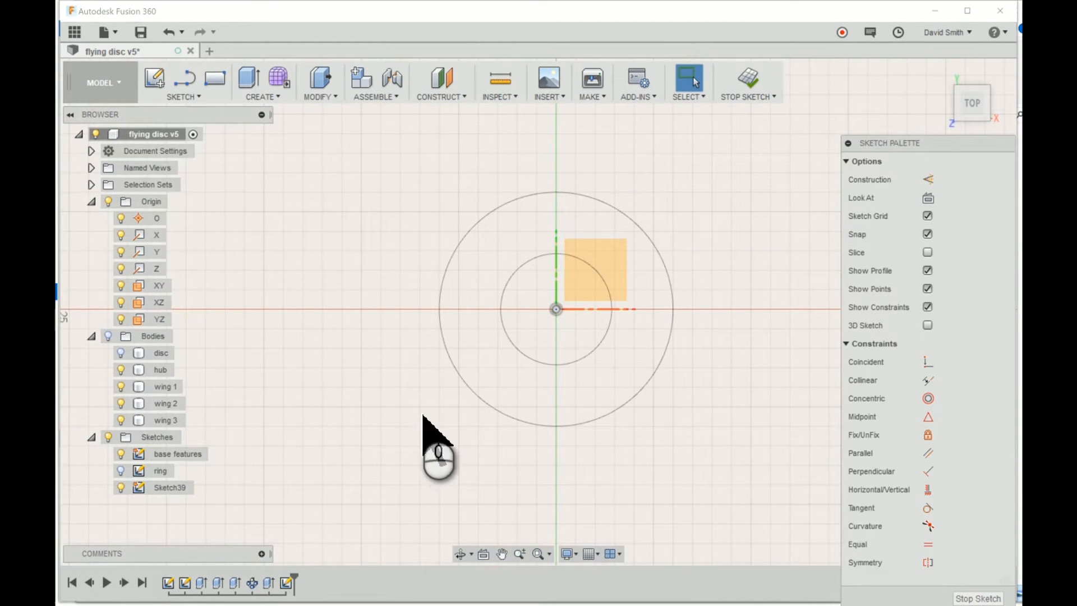
- Sketch two lines from the origin past the hub circle: one slanting down-left about 8.7 mm long, one horizontal to the left
key("l")
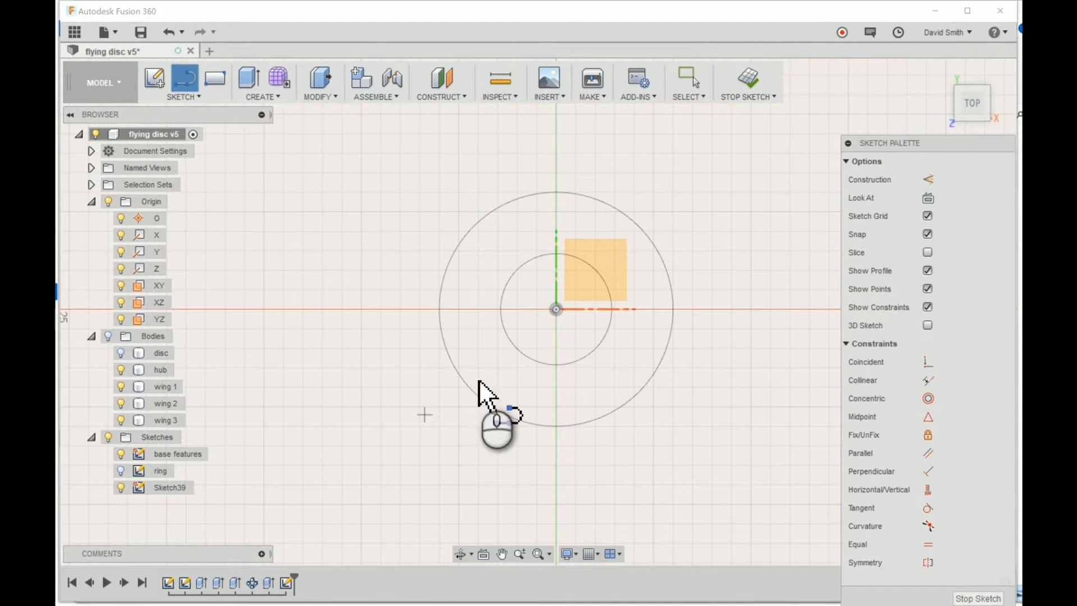
left_click(556, 309)
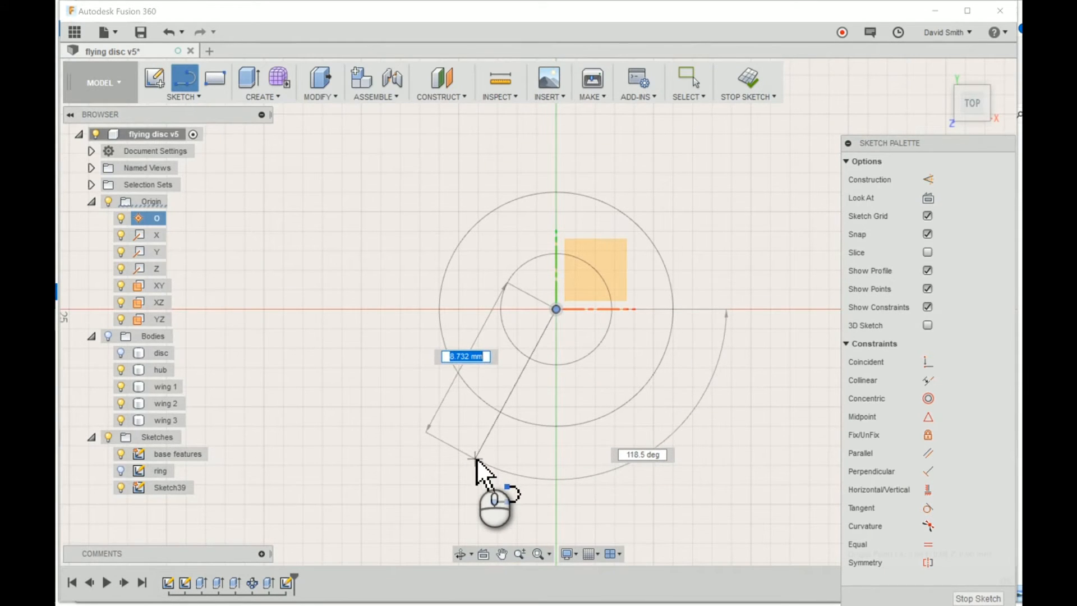
left_click(475, 459)
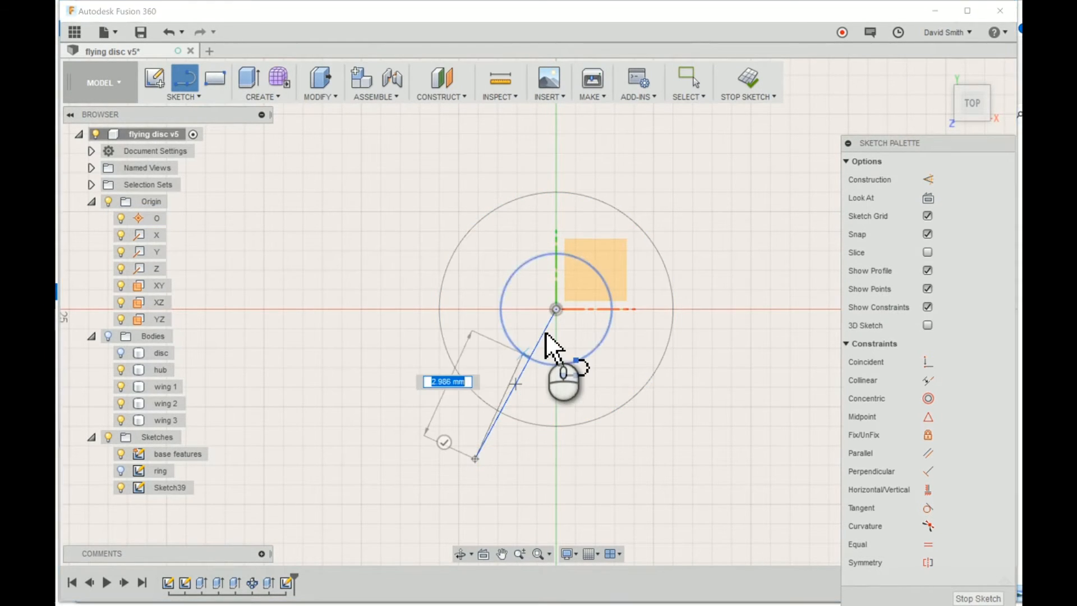
key("Escape")
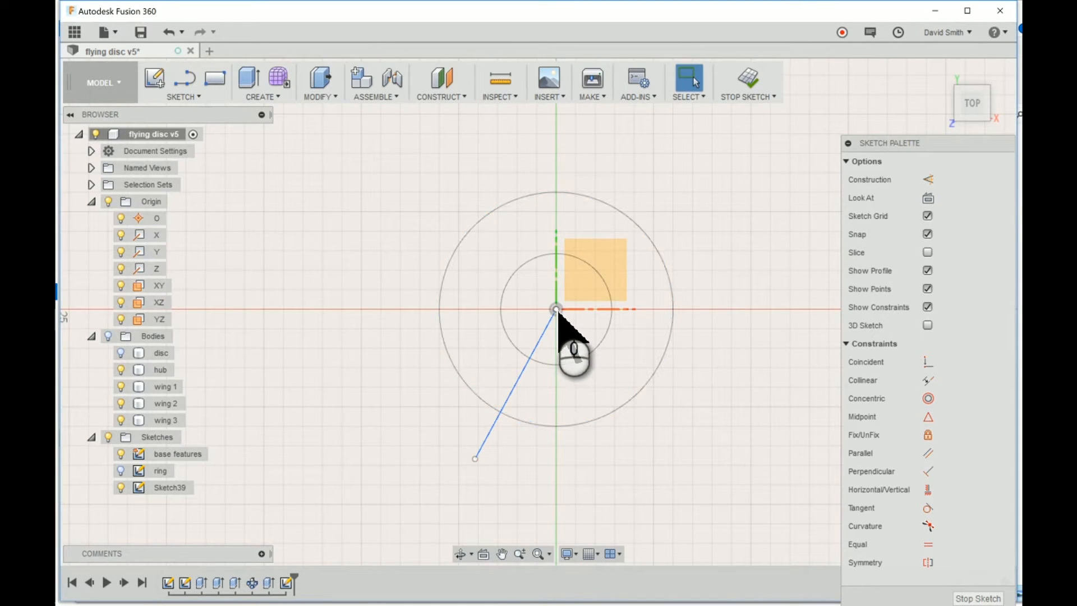
key("l")
left_click(555, 308)
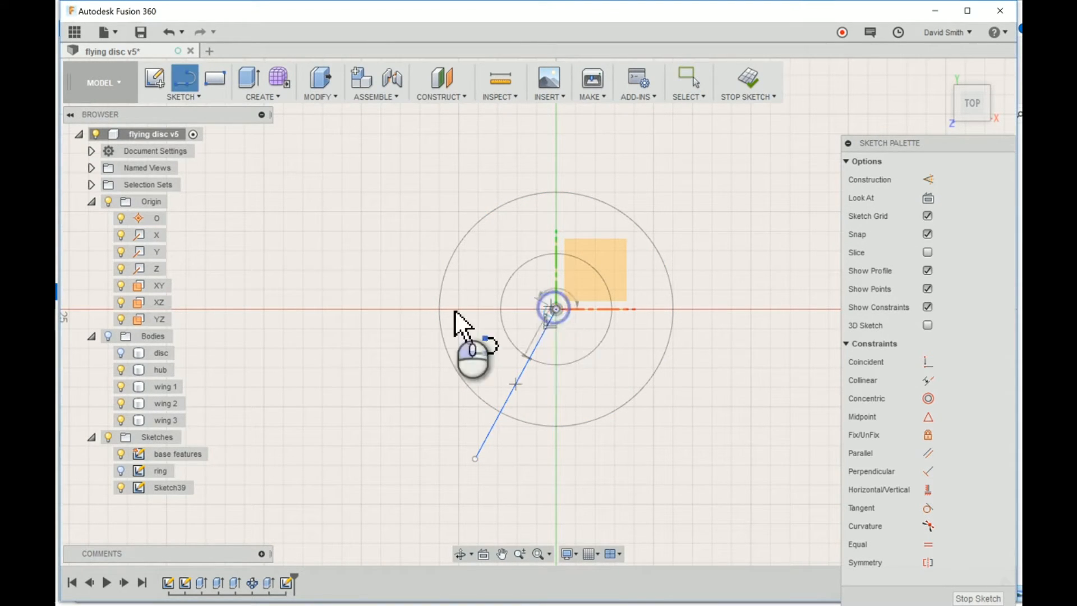
left_click(380, 308)
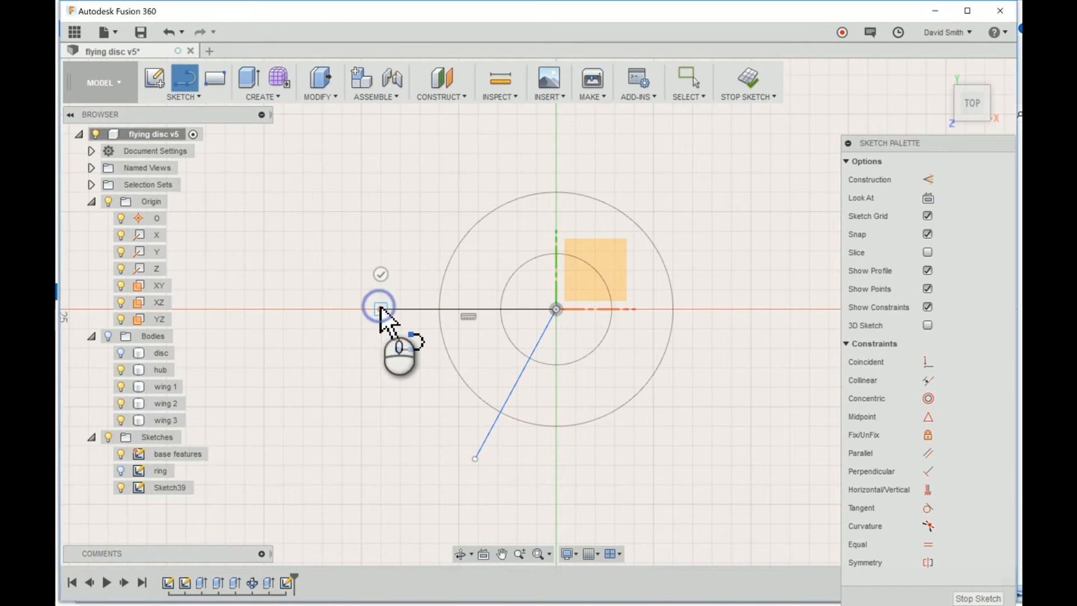
left_click_drag(381, 308, 389, 384)
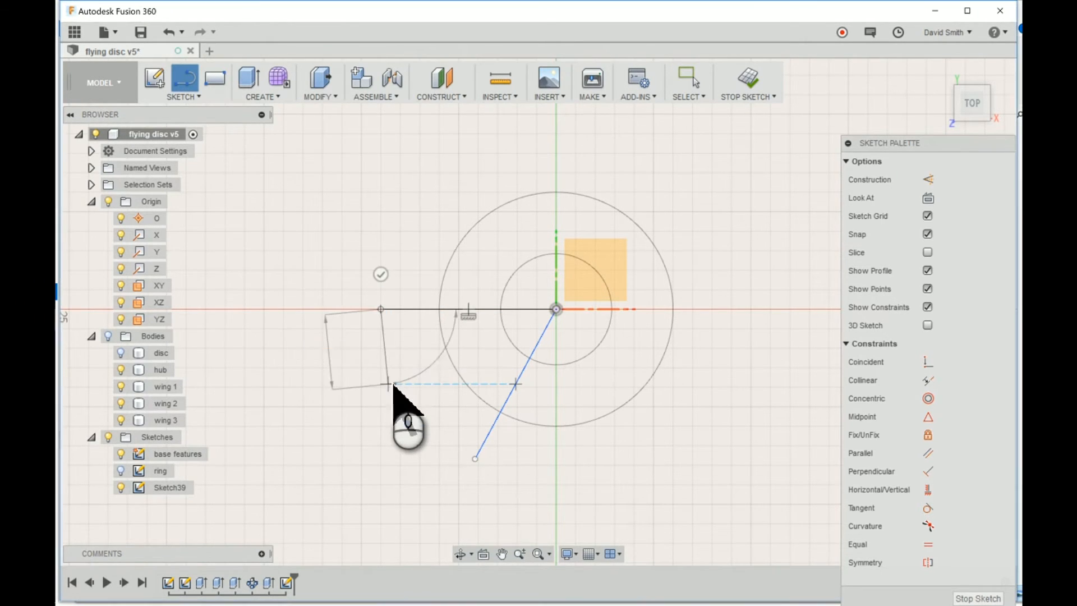
key("Escape")
- Convert the horizontal line and the slanted line from the origin into construction lines
left_click(428, 308)
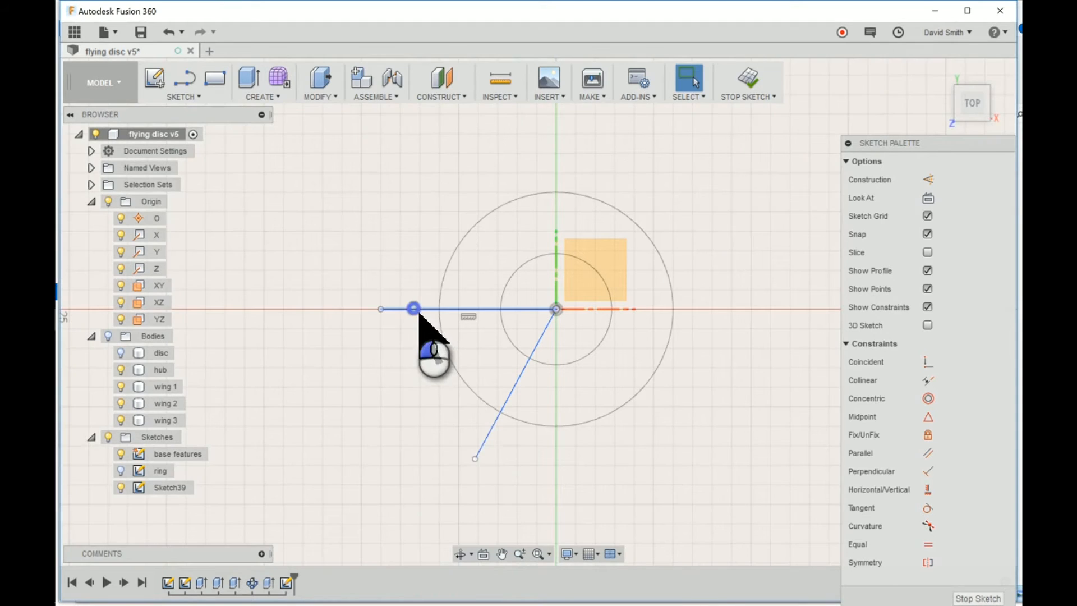
left_click(493, 433)
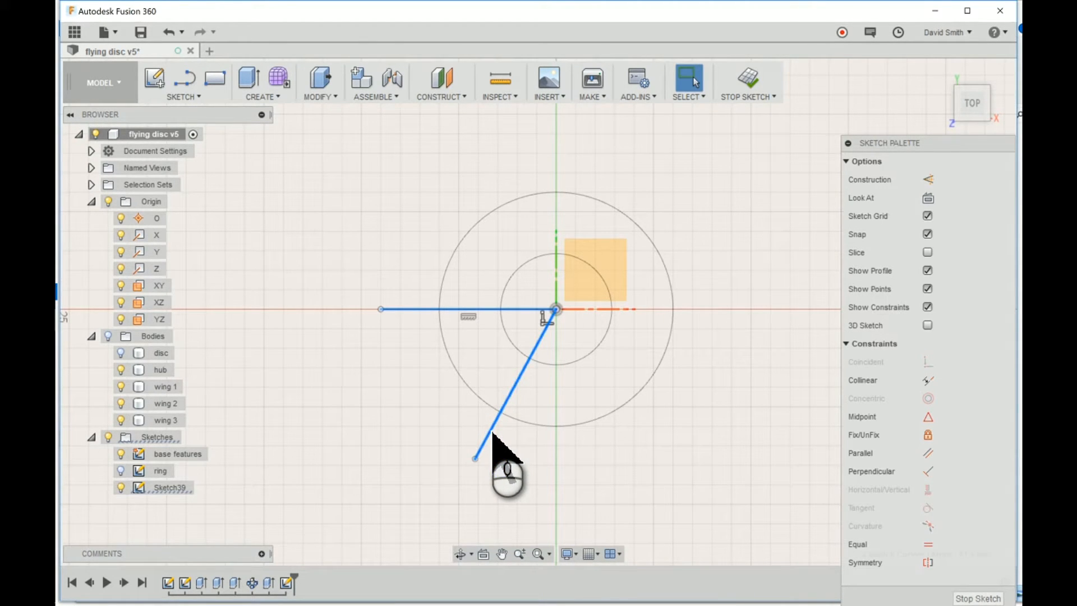
key("x")
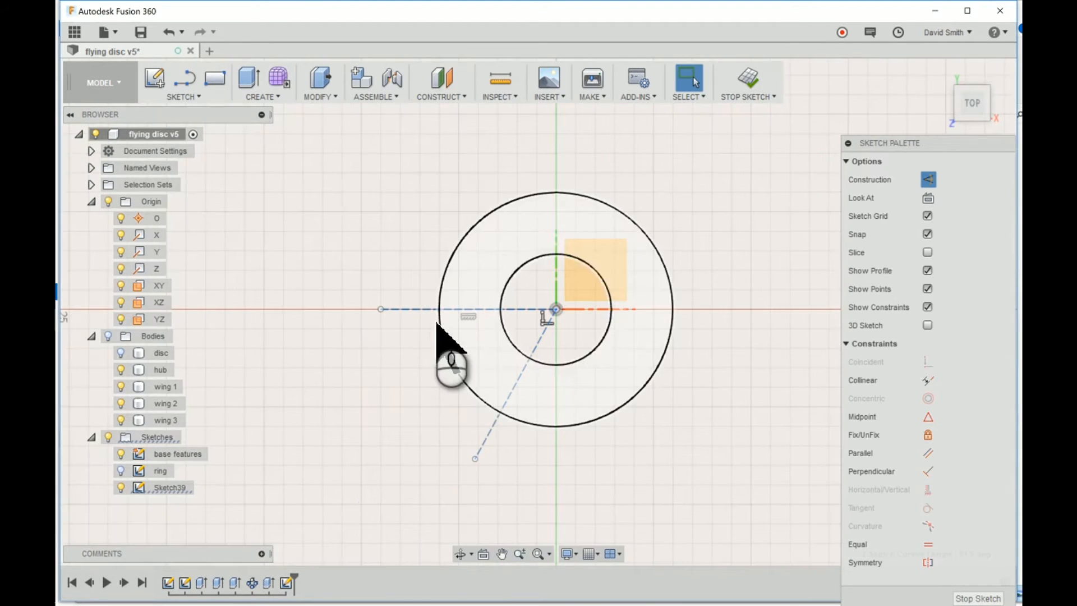
- Dimension the angle between the two construction lines with the user parameter spokeOffsetAngle
left_click(422, 314)
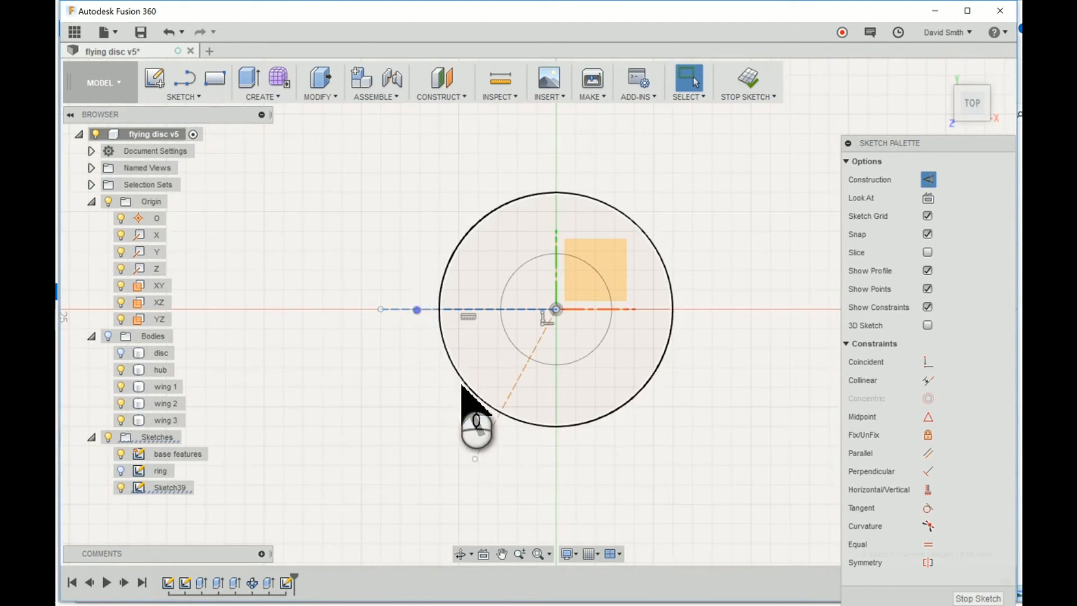
left_click(498, 430)
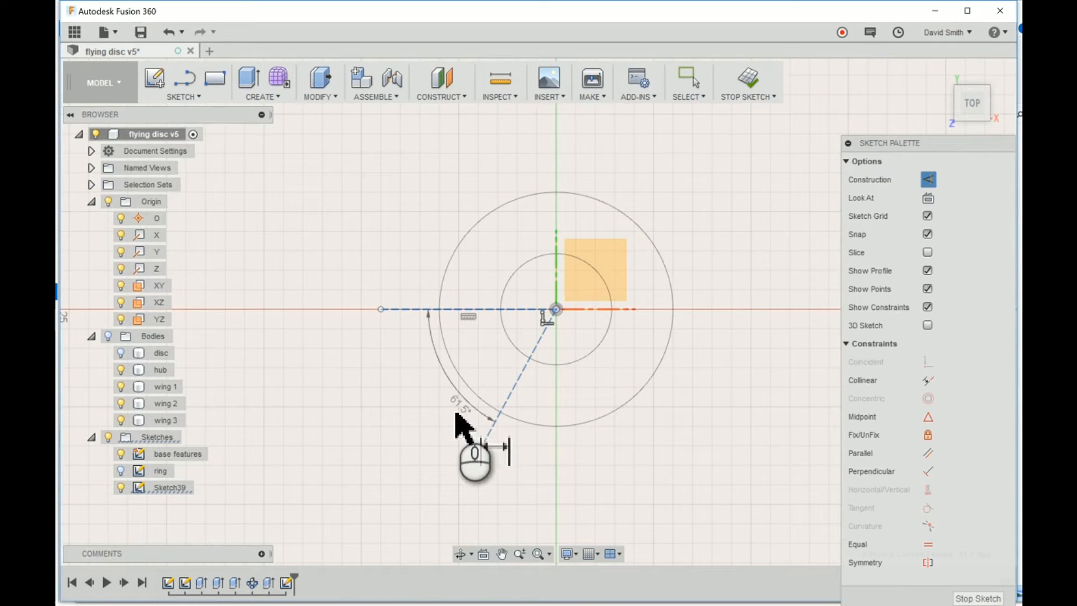
left_click(449, 416)
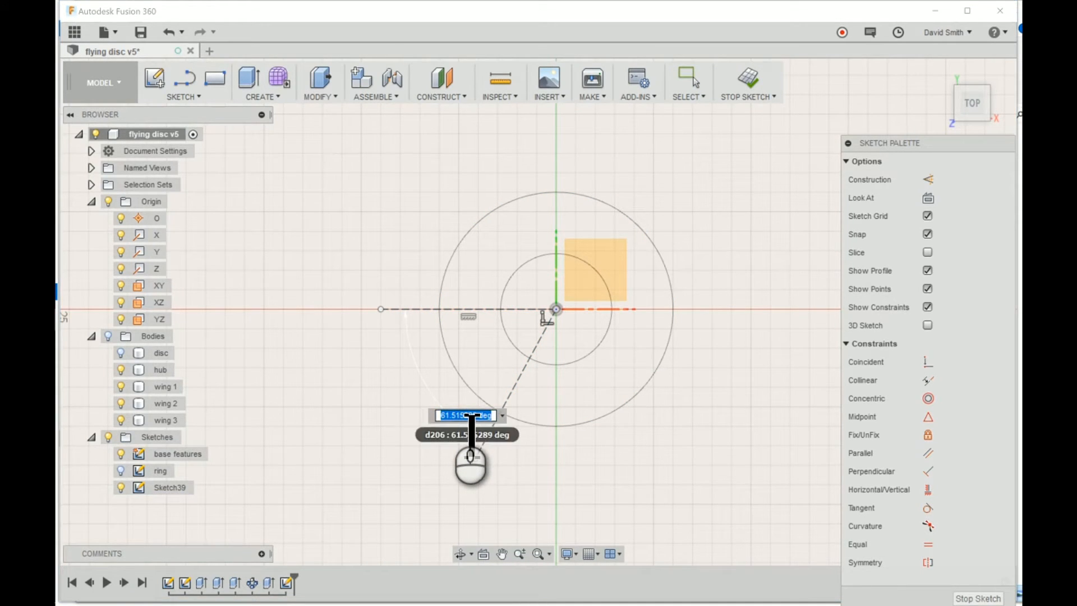
type("angl")
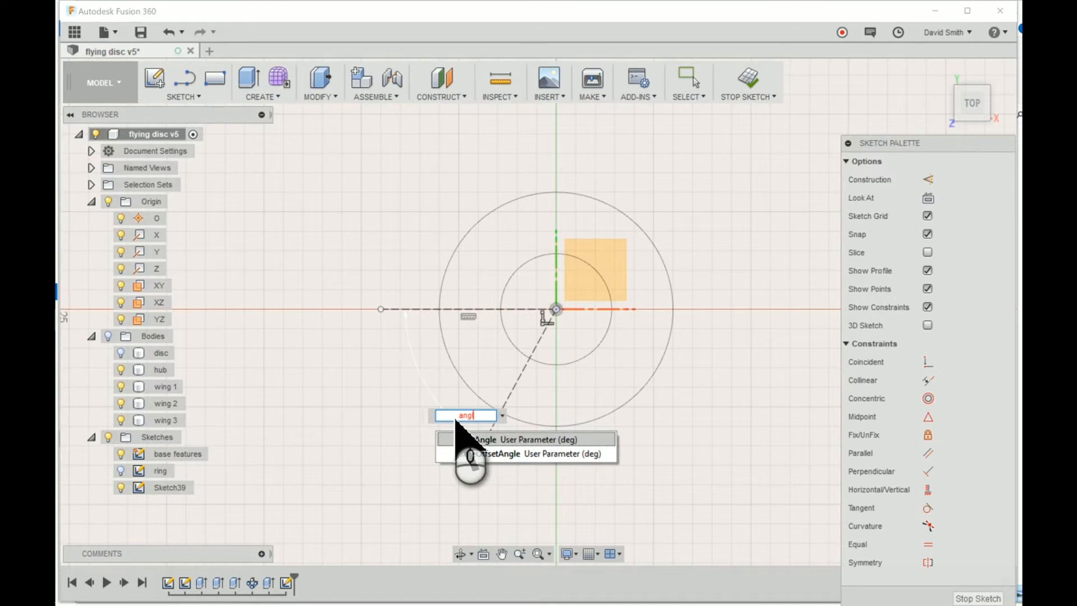
key("Down")
key("Return")
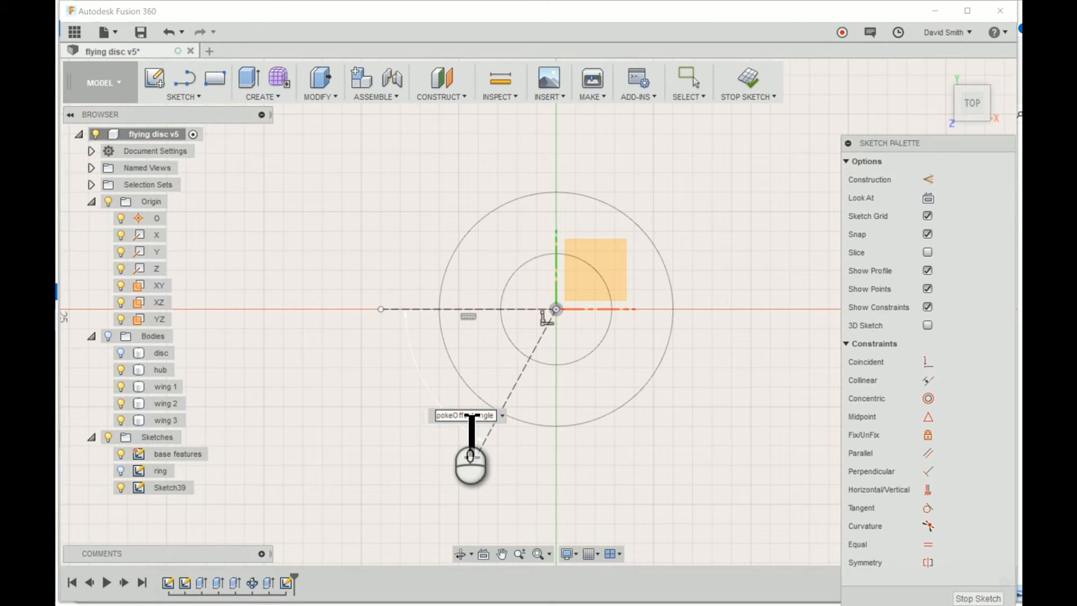
key("Return")
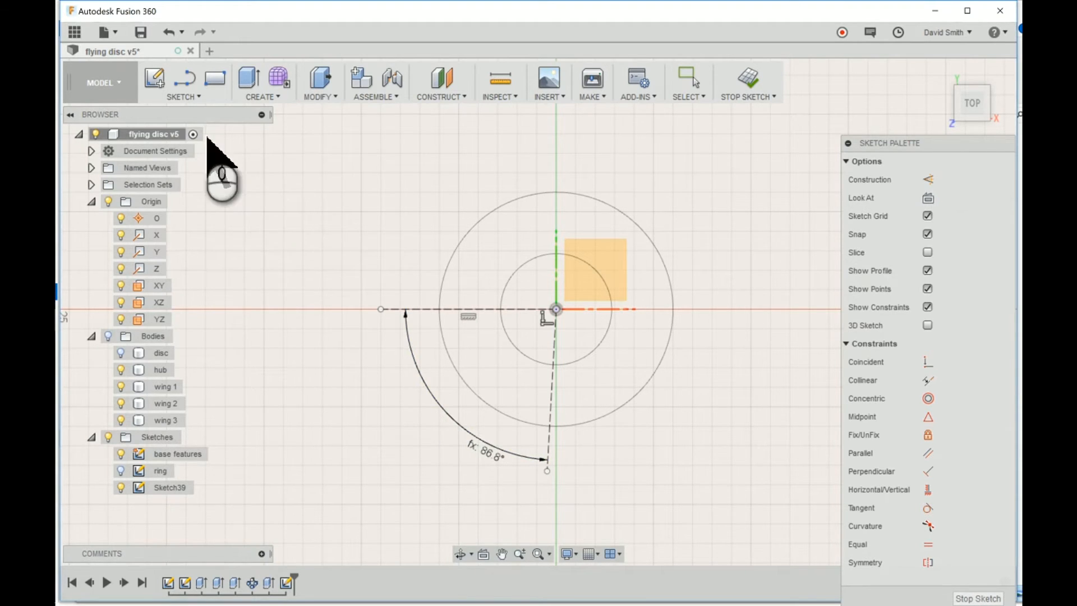
- Sketch a slightly tilted three-point rectangle about 5.1 mm long over the lower part of the outer circle, crossing the slanted construction line
left_click(182, 96)
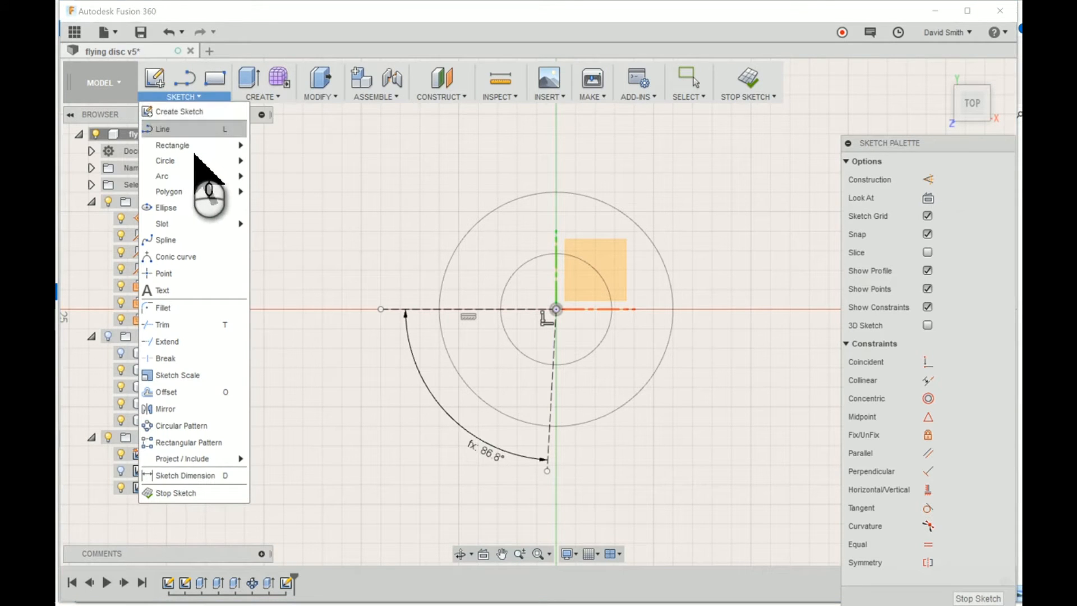
mouse_move(236, 145)
left_click(272, 147)
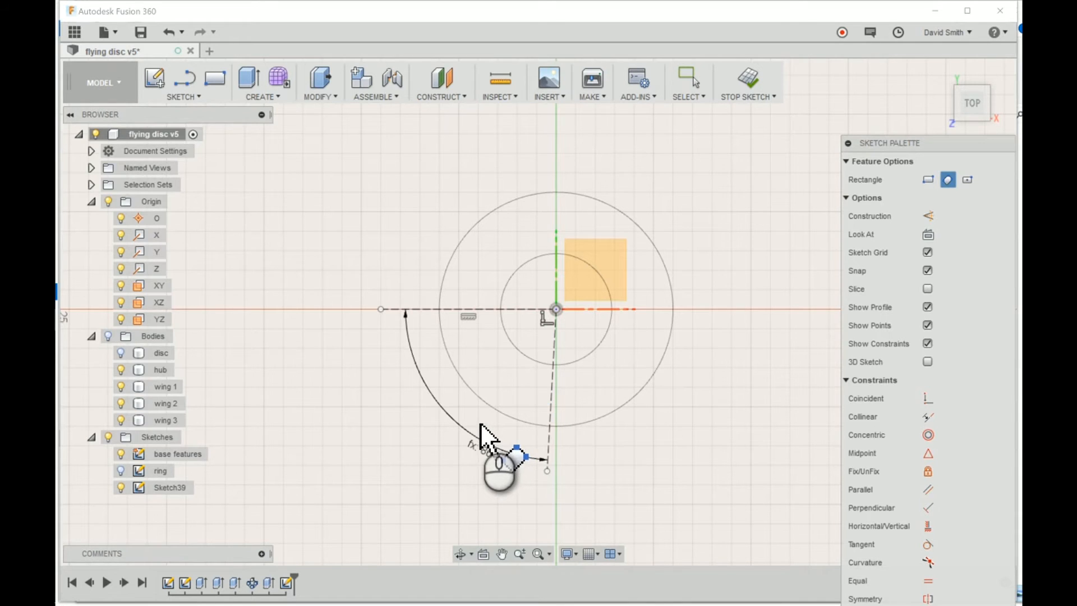
left_click(502, 438)
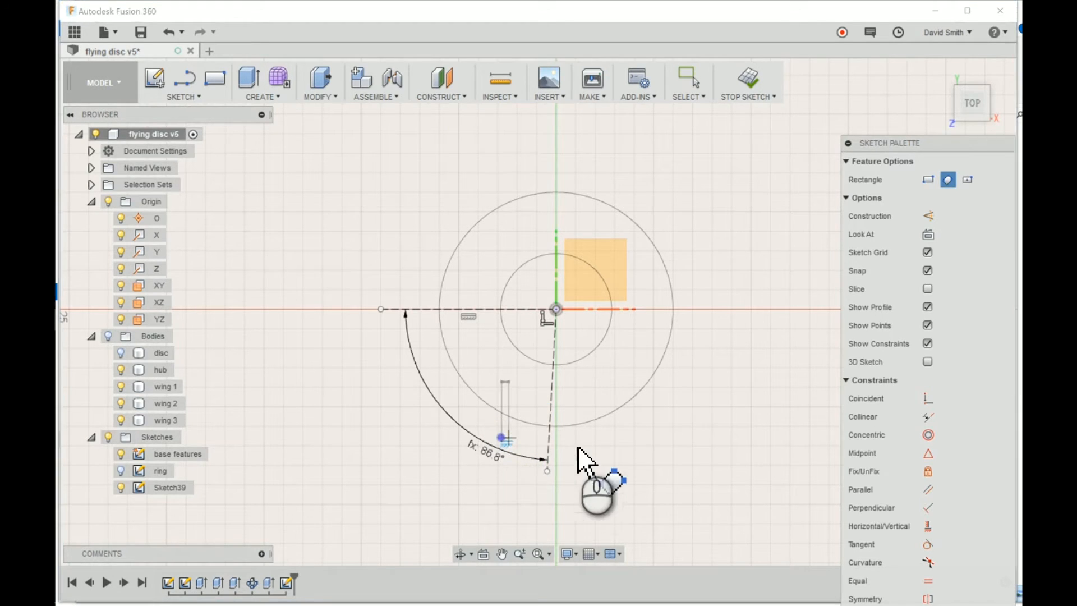
left_click(598, 452)
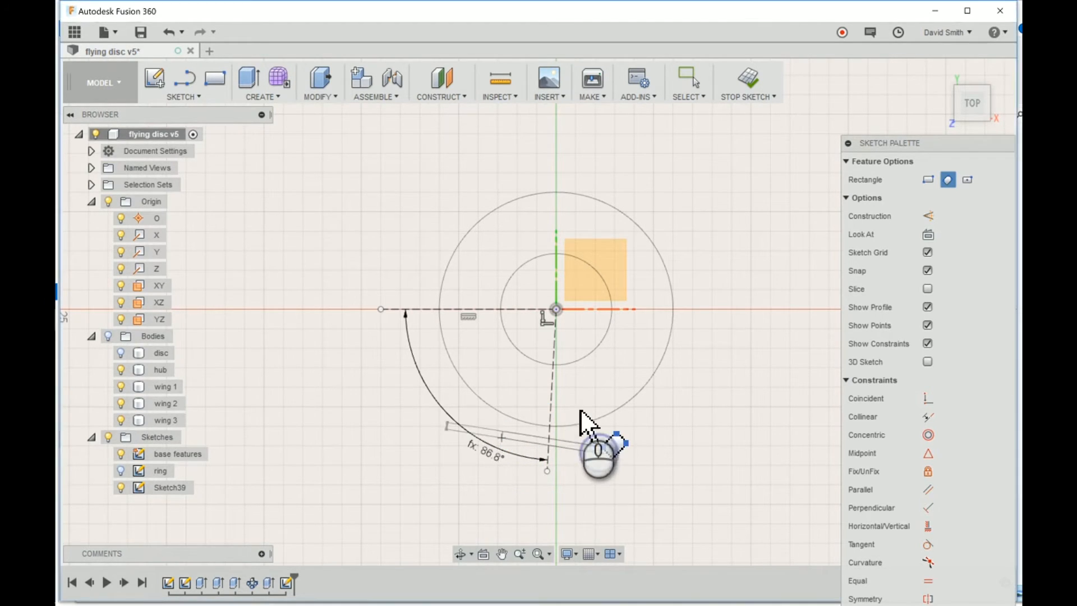
left_click(575, 387)
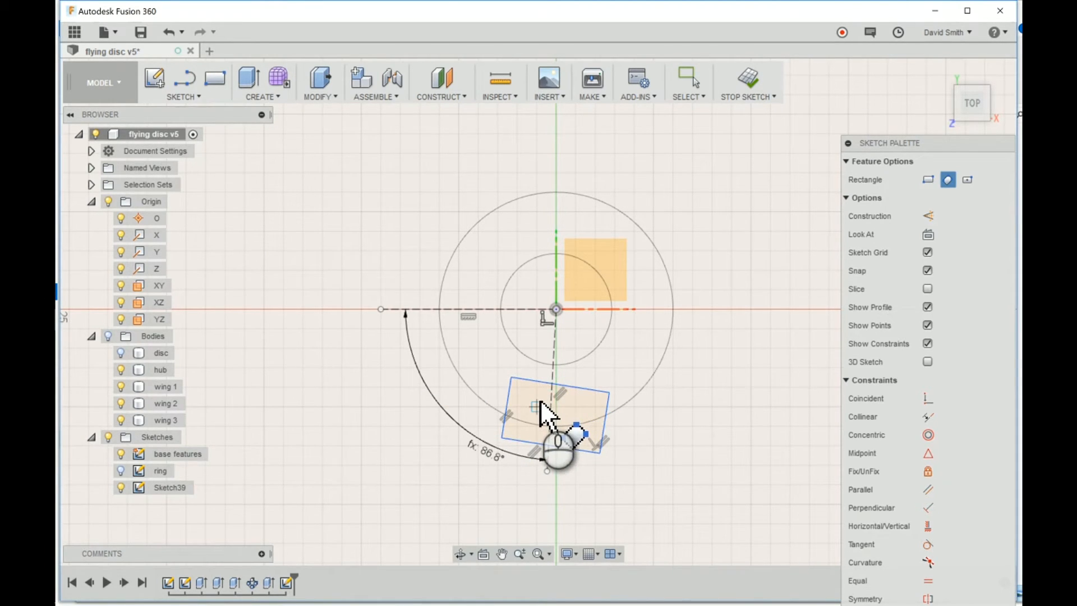
key("Escape")
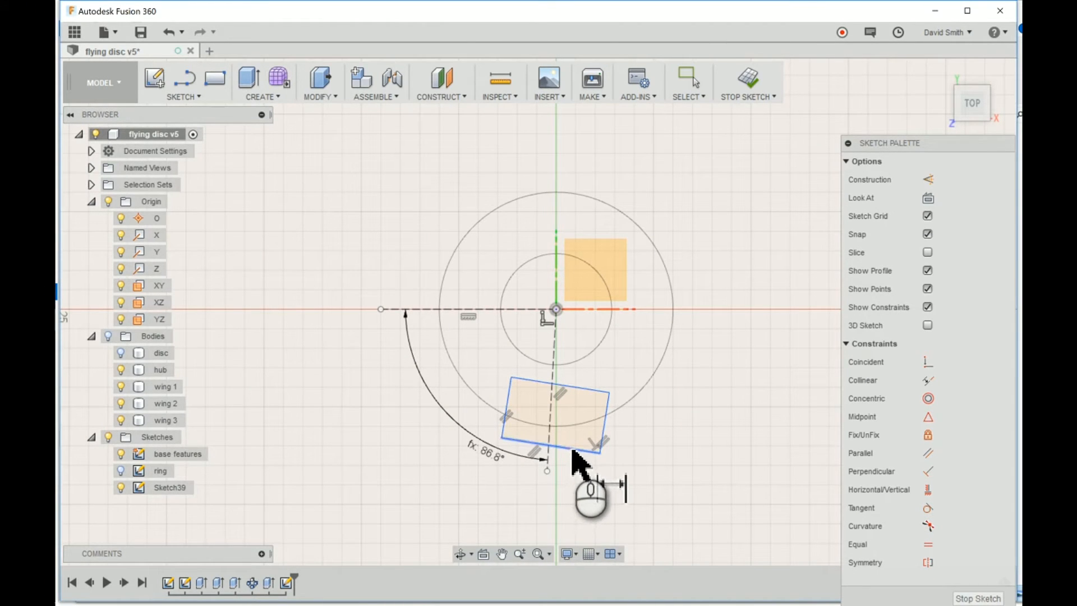
- Dimension the rectangle's outer long side with the user parameter spokeWidth
left_click(569, 449)
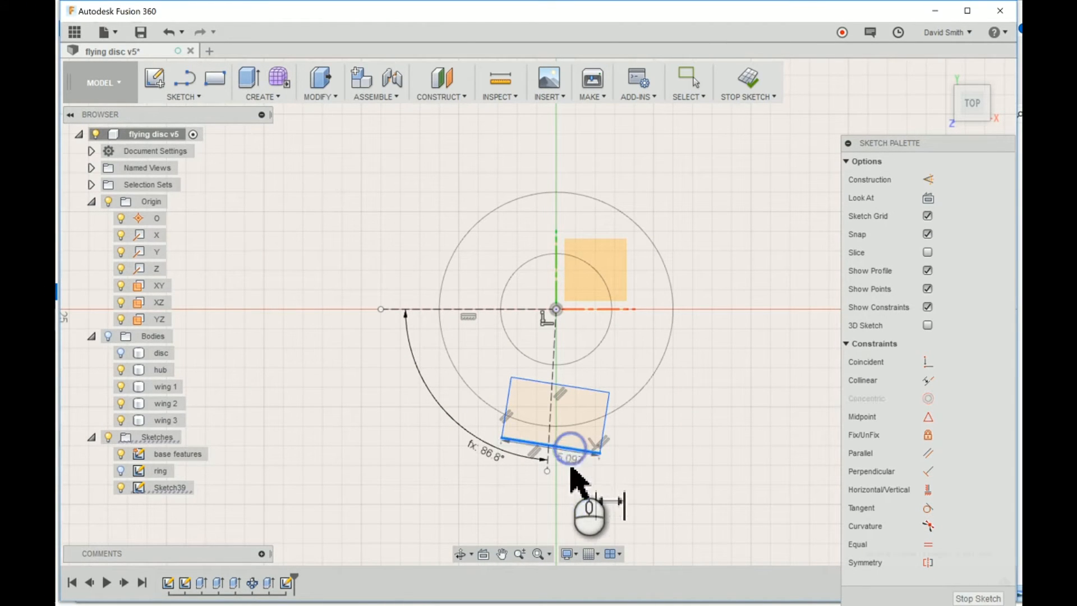
left_click(527, 450)
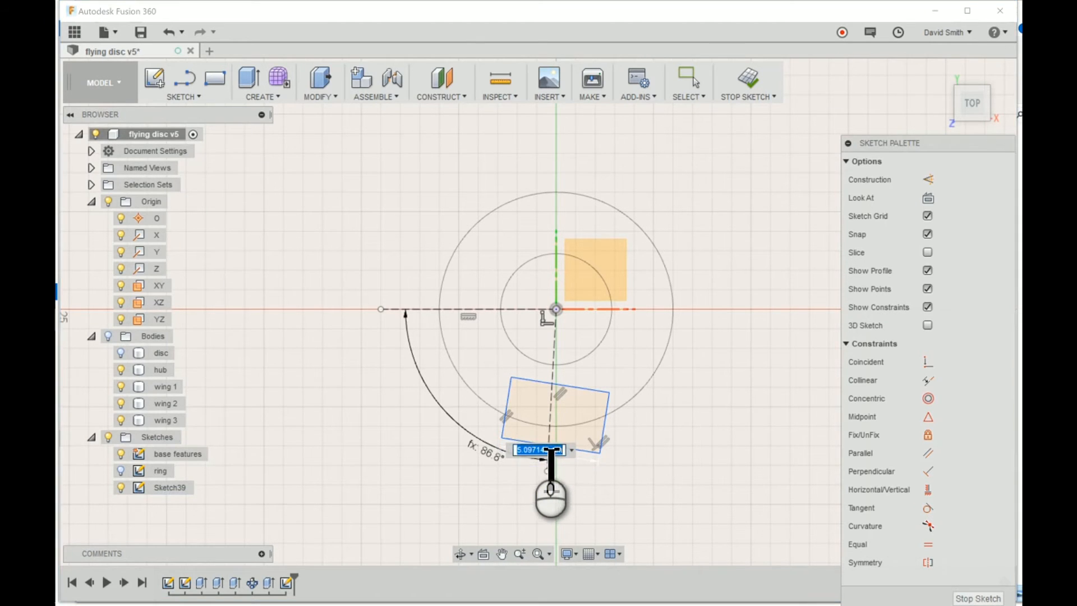
type("sp")
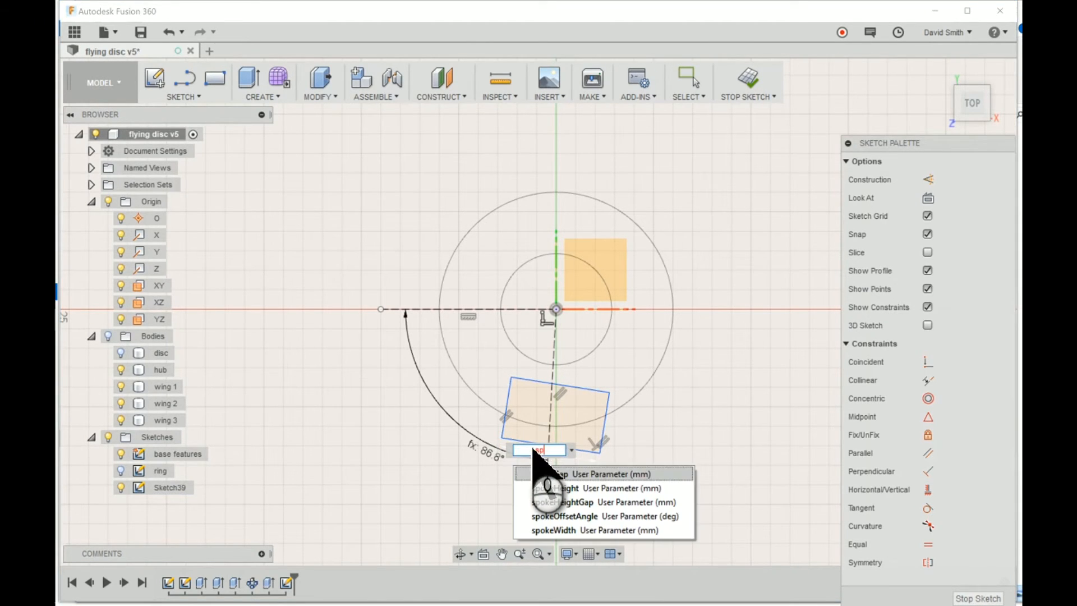
key("Up")
key("Return")
key("Return")
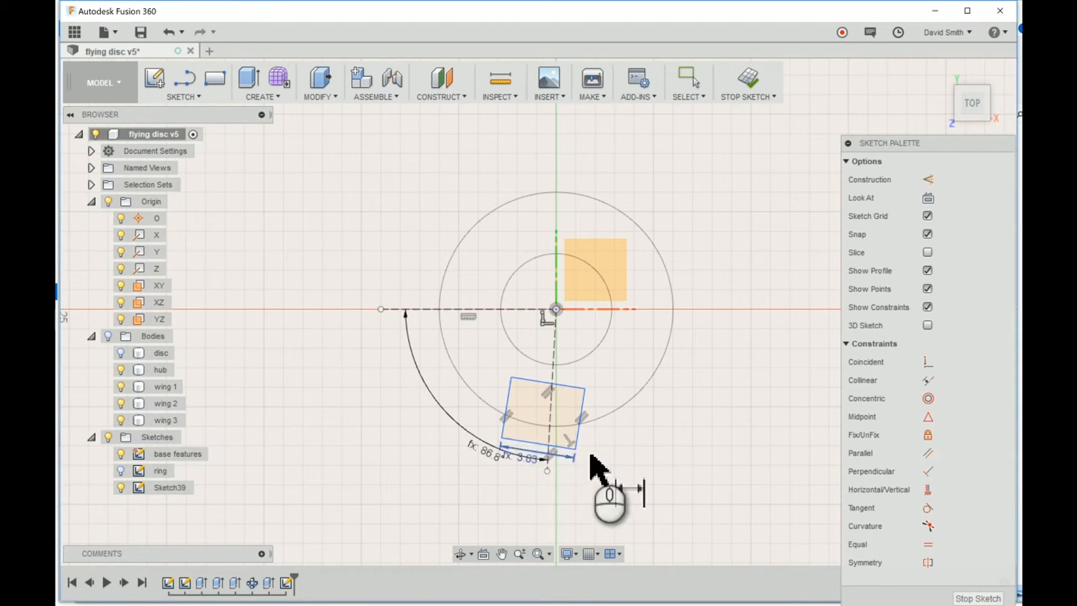
- Constrain the rectangle's two inner corners to be coincident with the inner hub circle
left_click(928, 362)
left_click(511, 377)
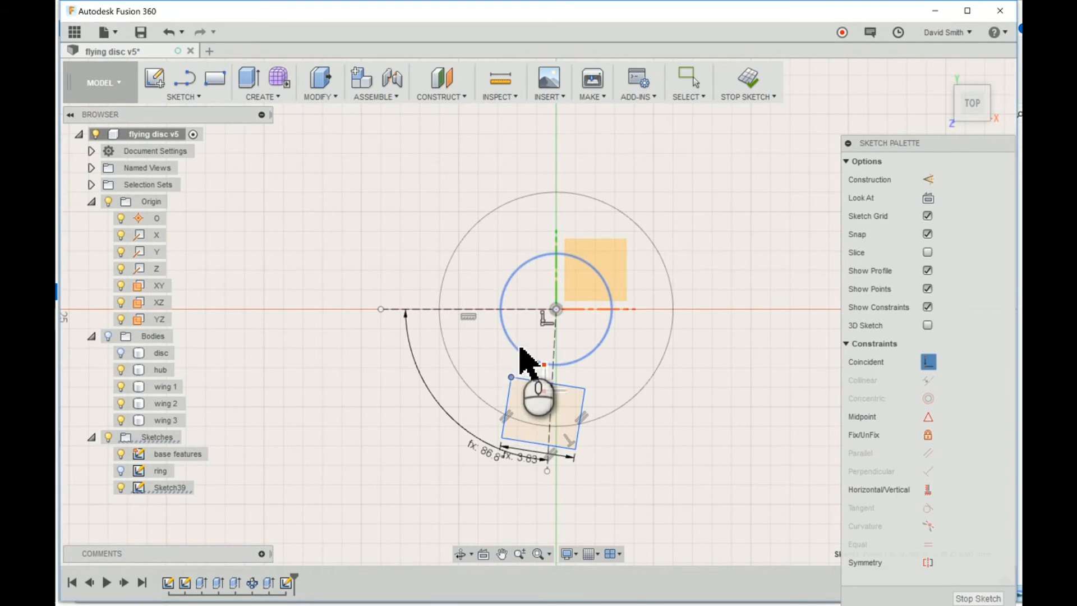
left_click(517, 353)
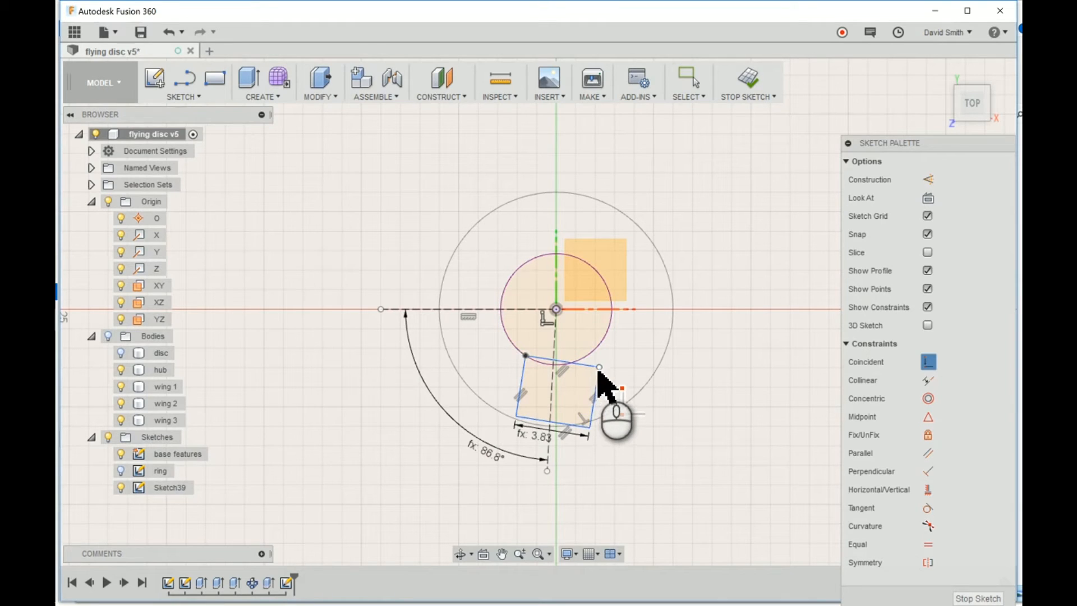
left_click(600, 368)
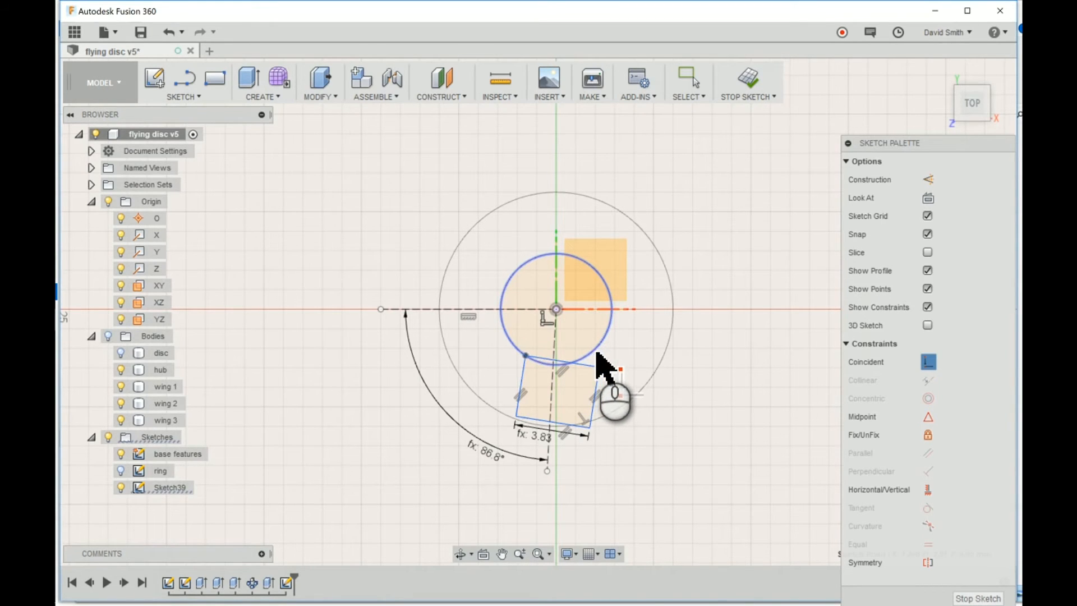
left_click(600, 359)
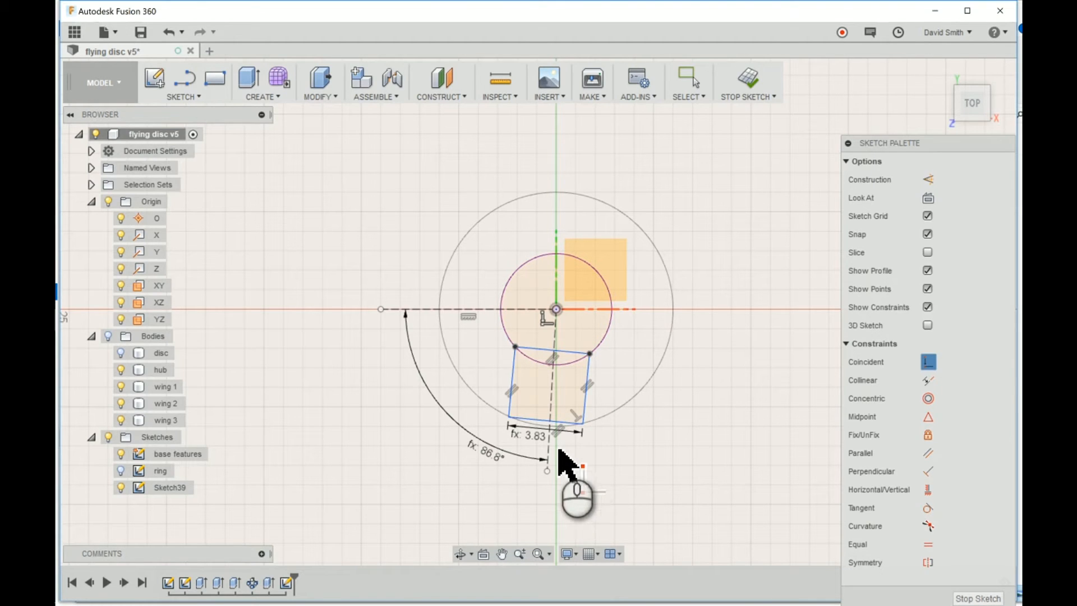
- Apply a midpoint constraint between the slanted construction line and the rectangle's outer side
left_click(928, 417)
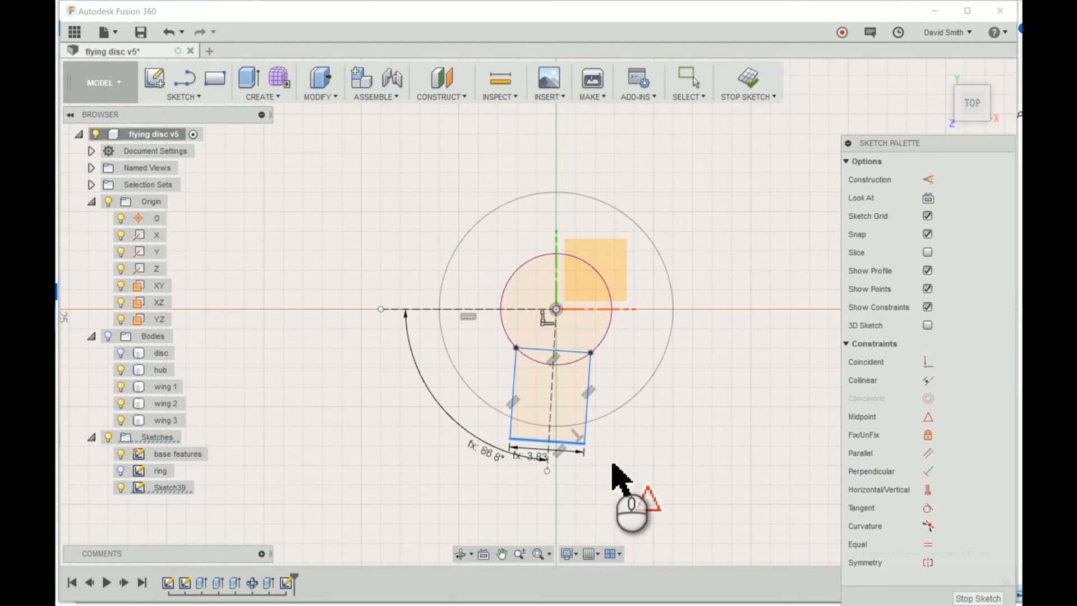
left_click(536, 439)
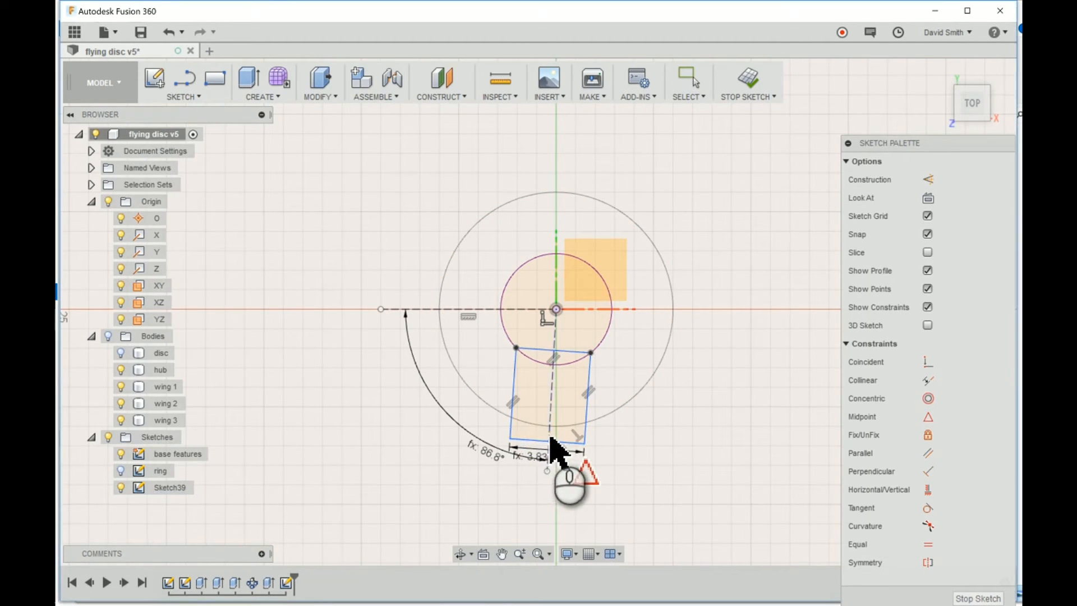
left_click(551, 437)
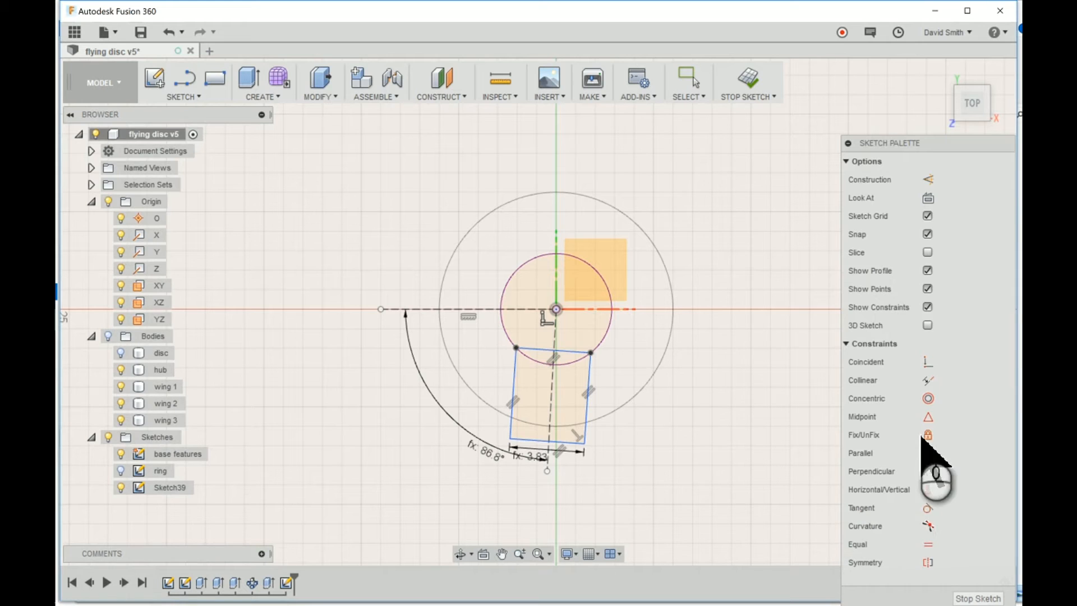
left_click(927, 417)
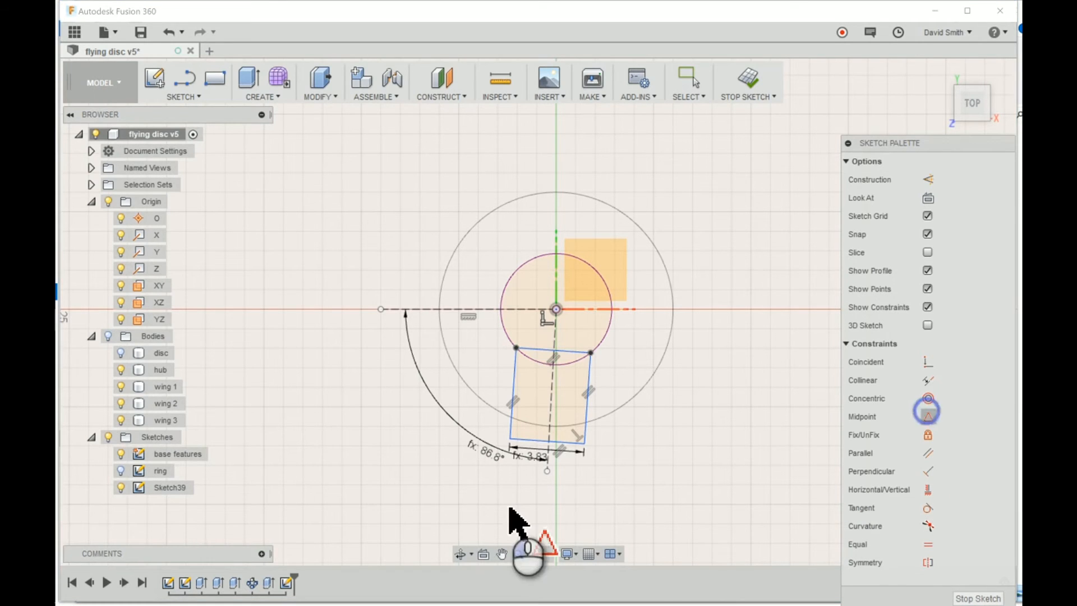
left_click(549, 436)
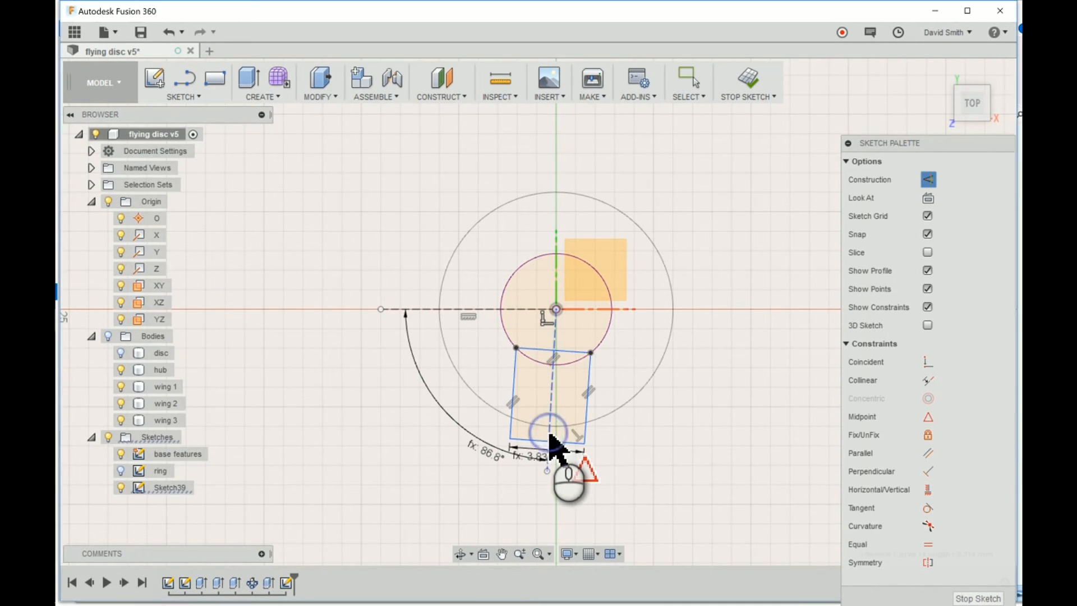
left_click(537, 444)
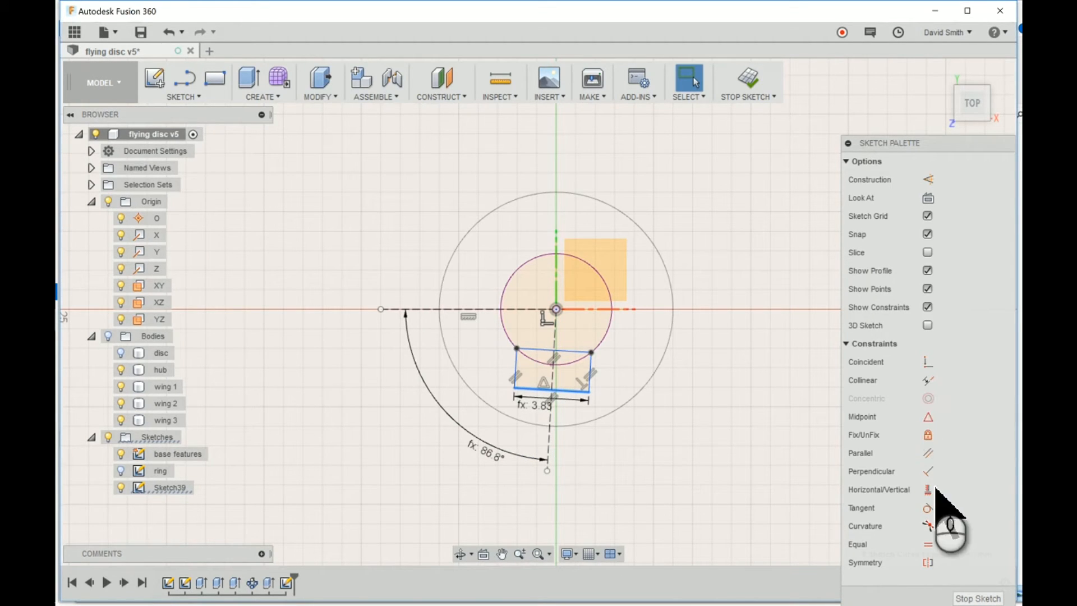
- Make the rectangle's outer side tangent to the outer hub circle
left_click(929, 508)
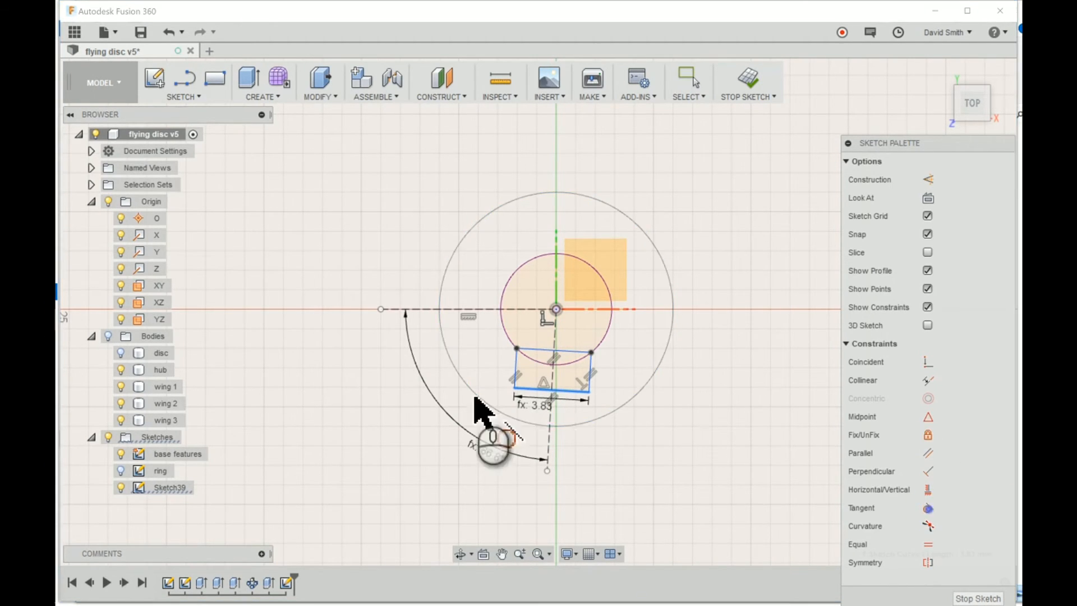
left_click(537, 389)
left_click(536, 426)
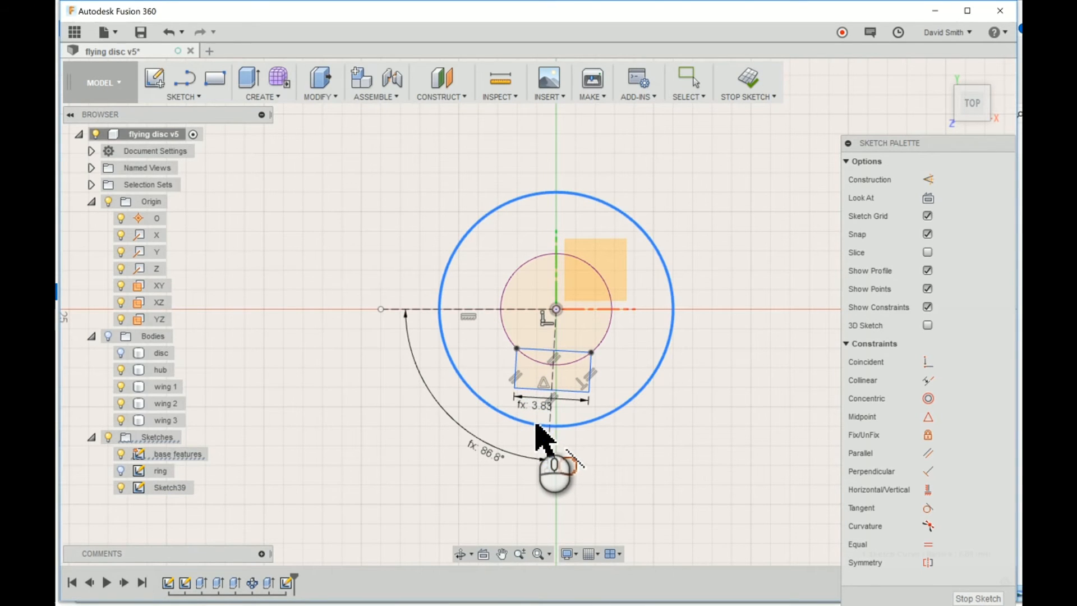
left_click(535, 391)
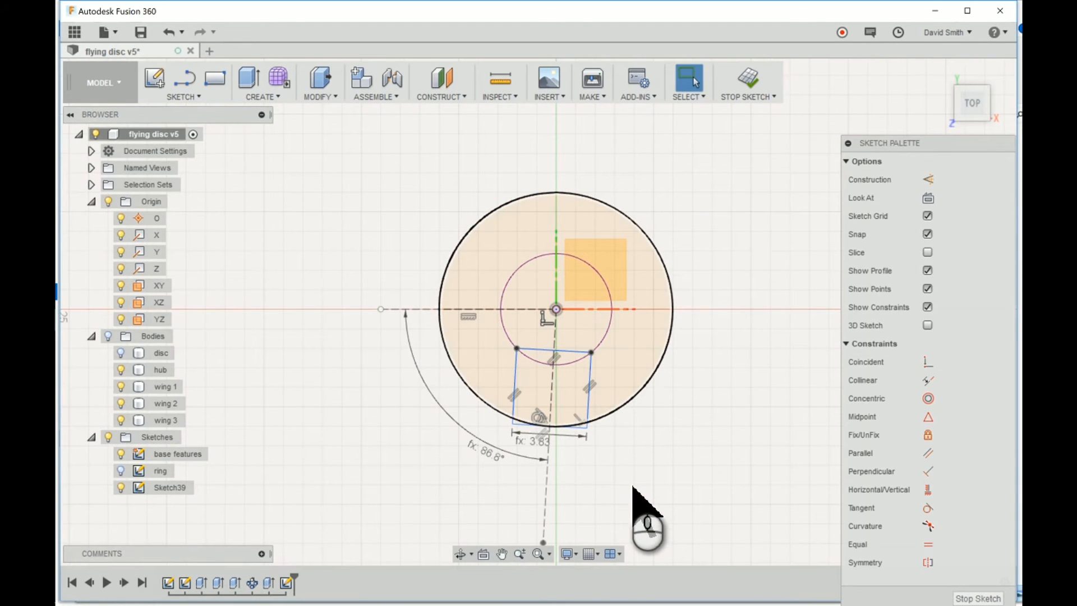
- Circularly pattern the spoke rectangle's four sides about the origin with a quantity of 3, and finish the sketch
left_click(184, 96)
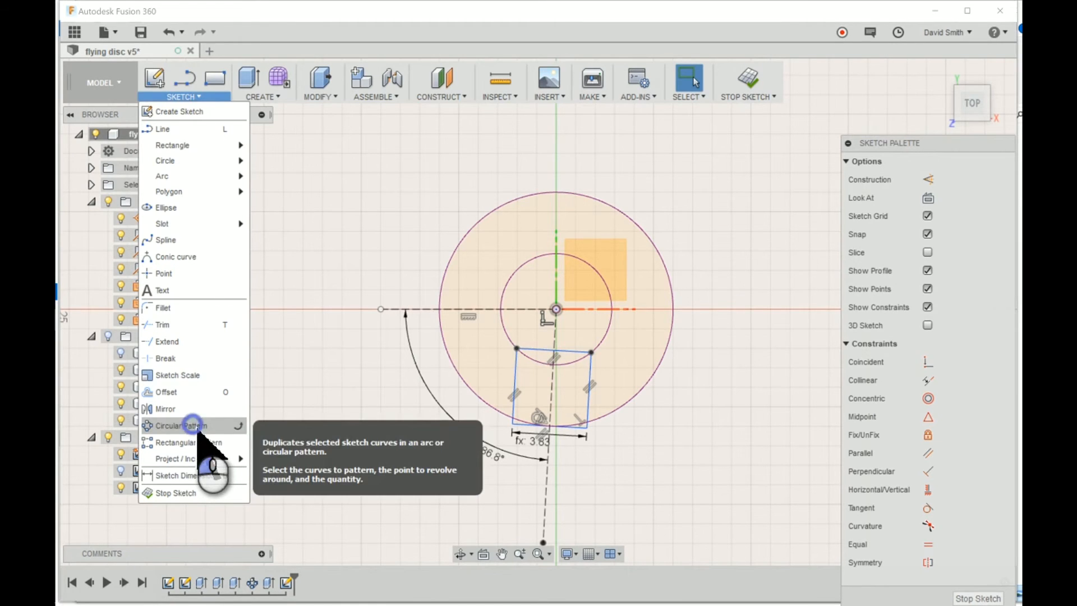
left_click(193, 425)
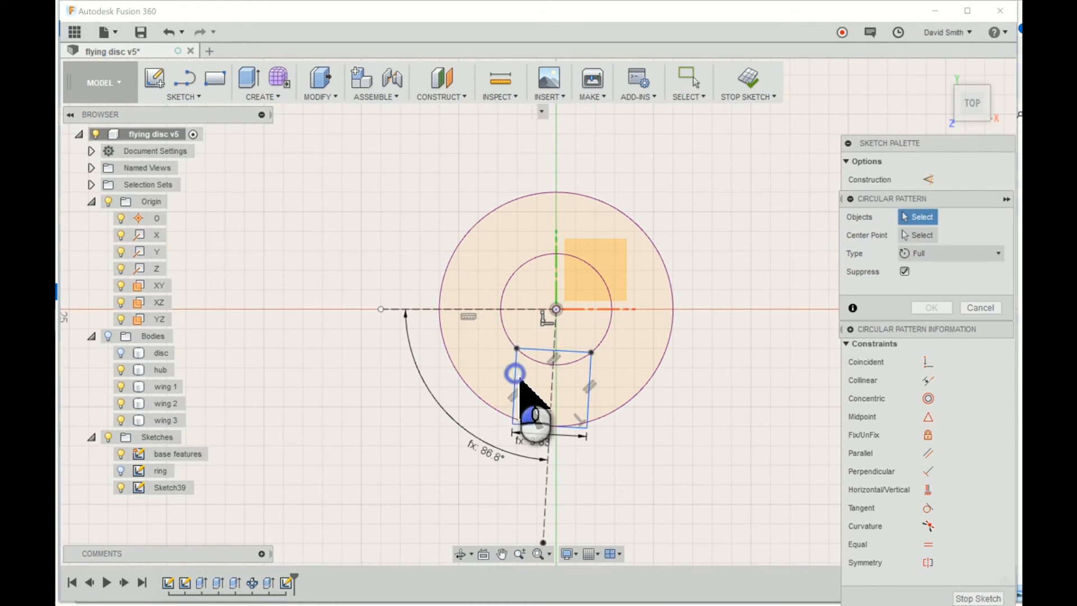
left_click(548, 351)
left_click(590, 380)
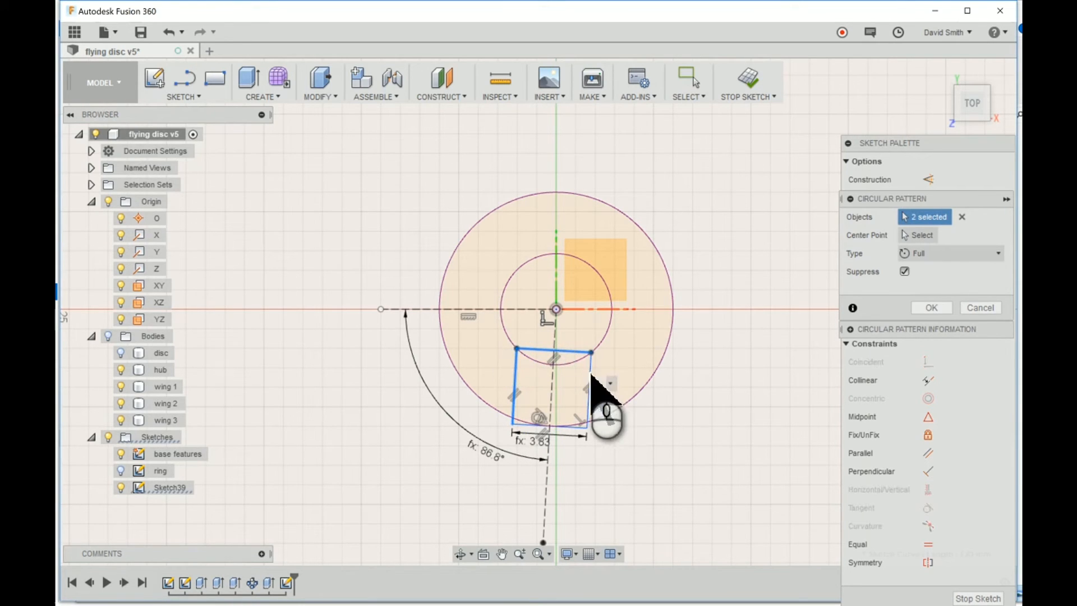
left_click(581, 427)
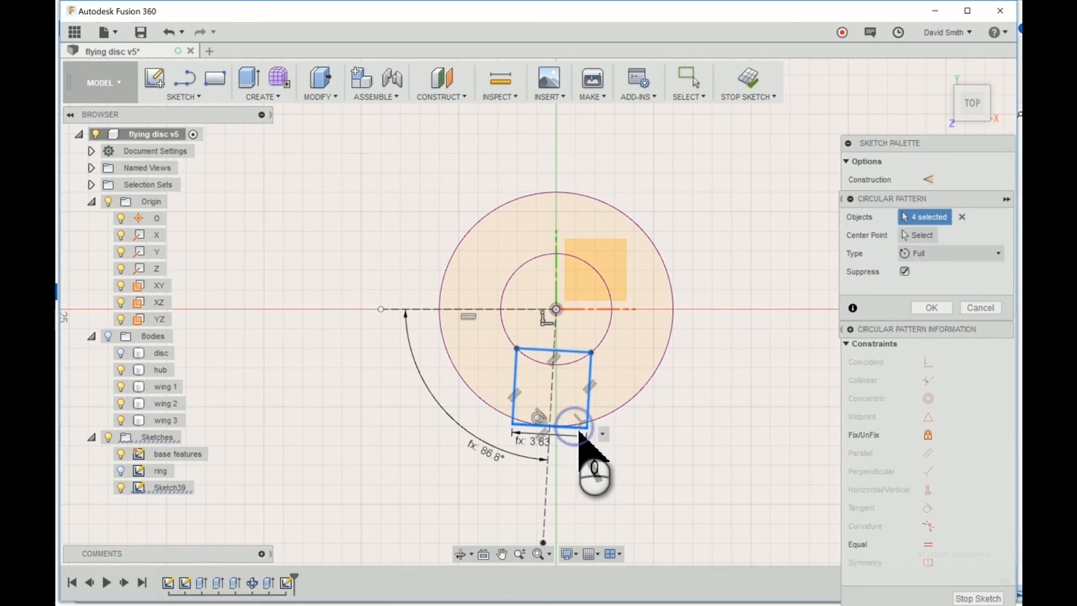
left_click(910, 235)
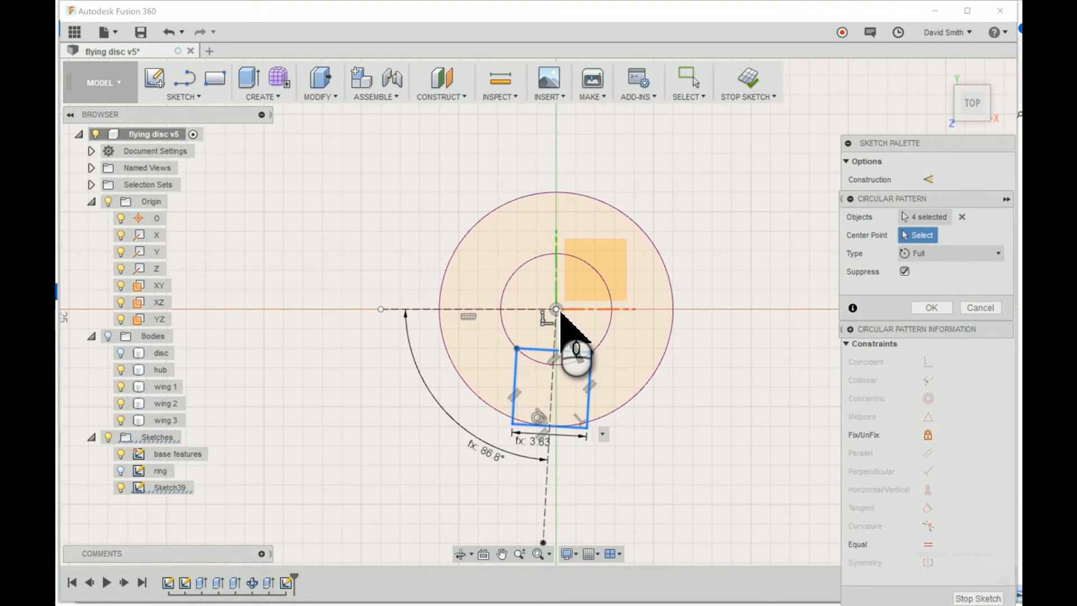
left_click(560, 311)
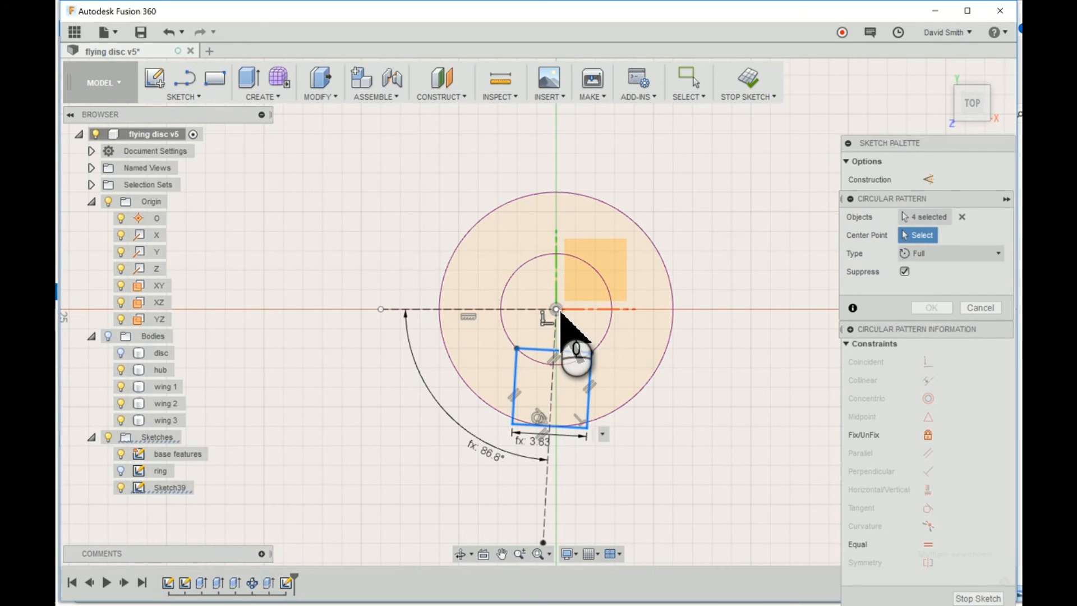
left_click(557, 309)
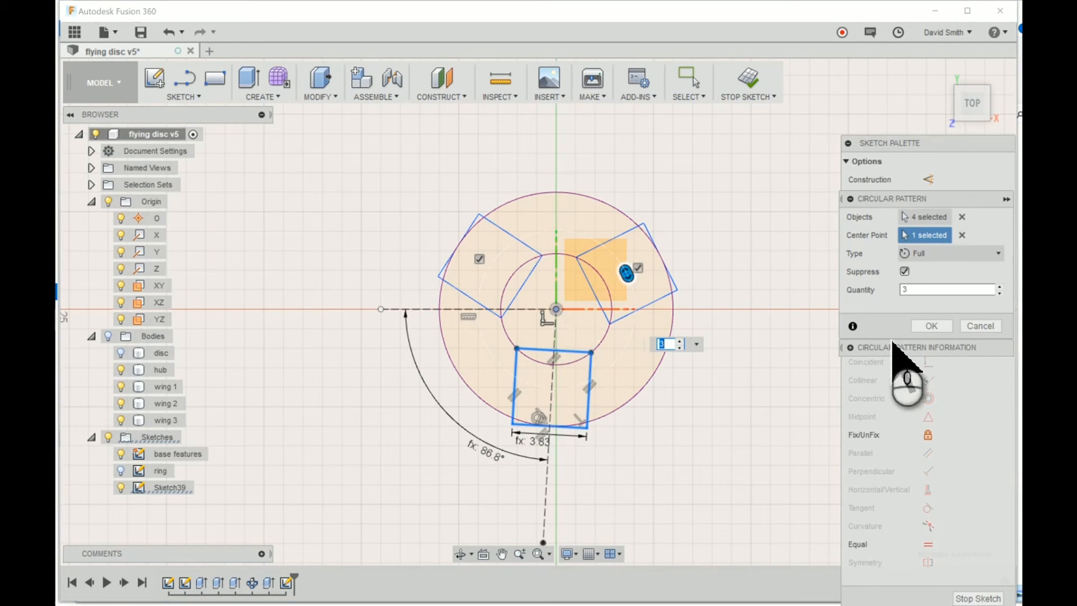
left_click(920, 328)
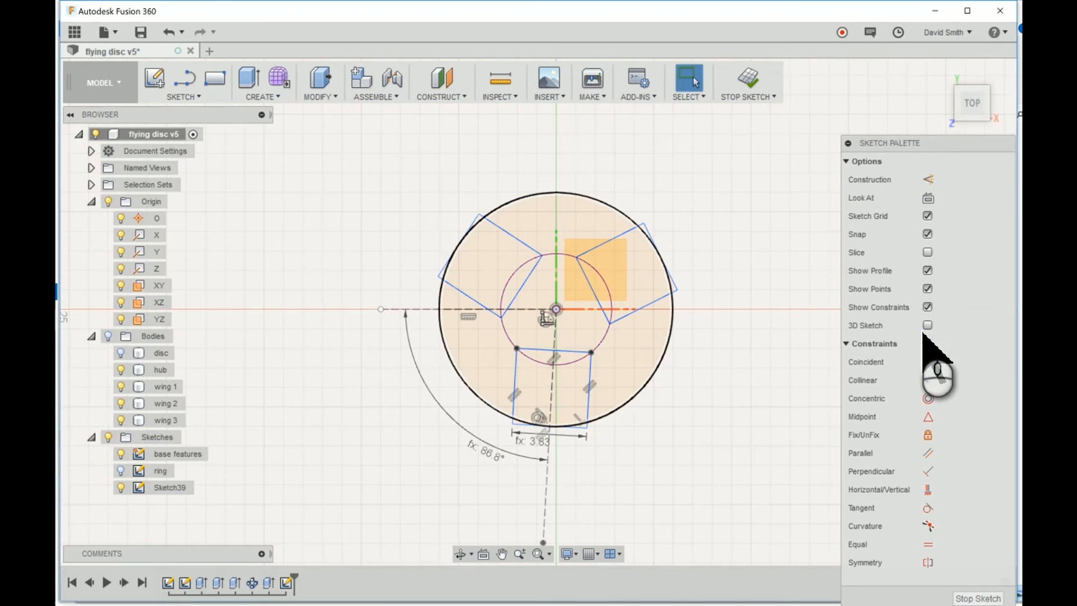
left_click(748, 77)
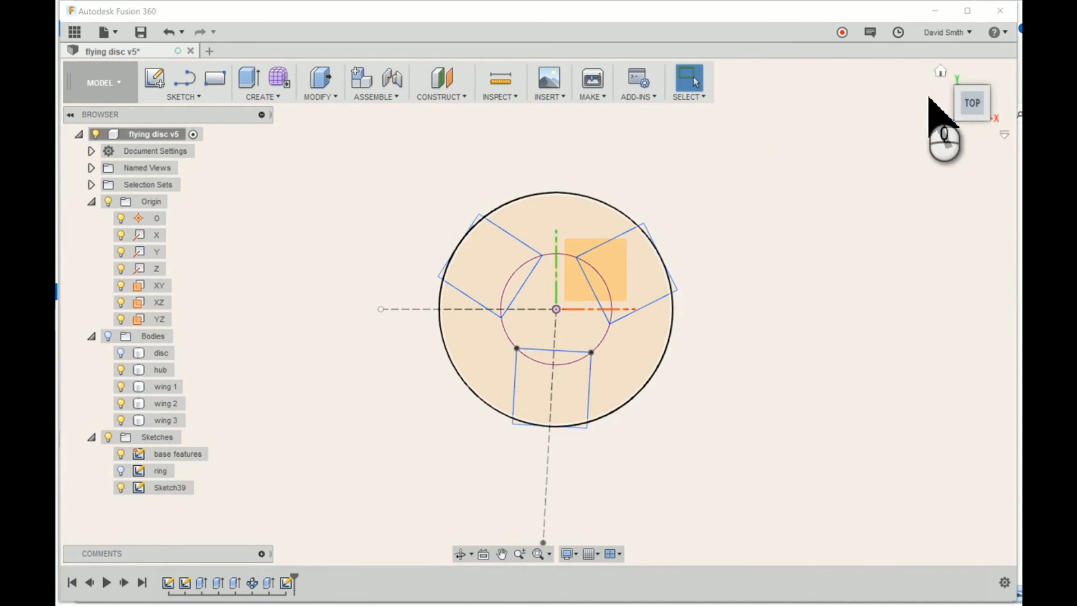
- Turn on the disc body, show all bodies briefly to compare them with the spoke sketch, and hide the bodies again
left_click(941, 72)
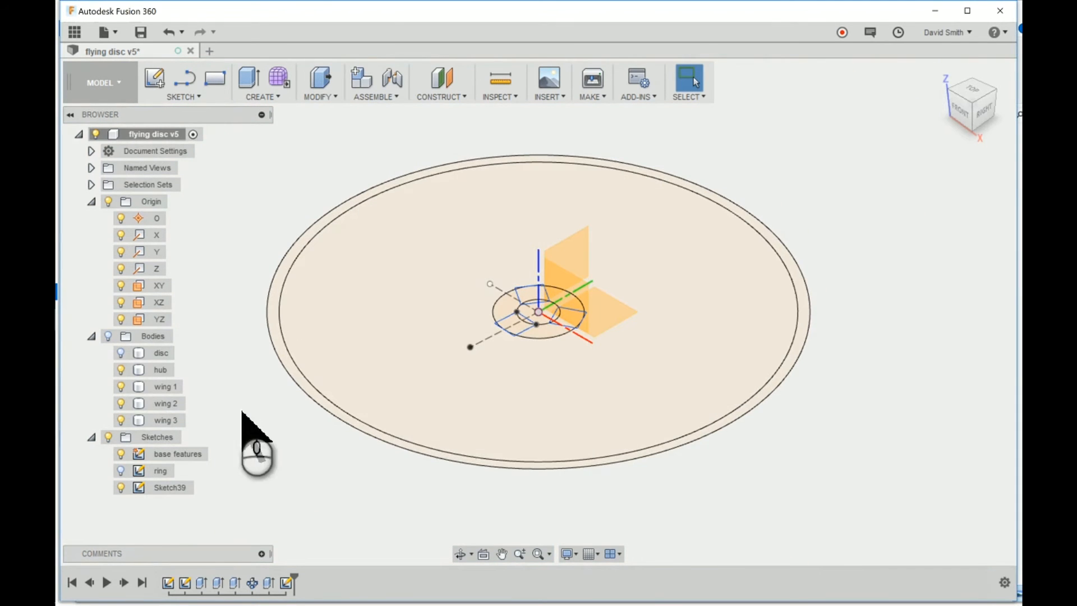
left_click(109, 336)
left_click(120, 352)
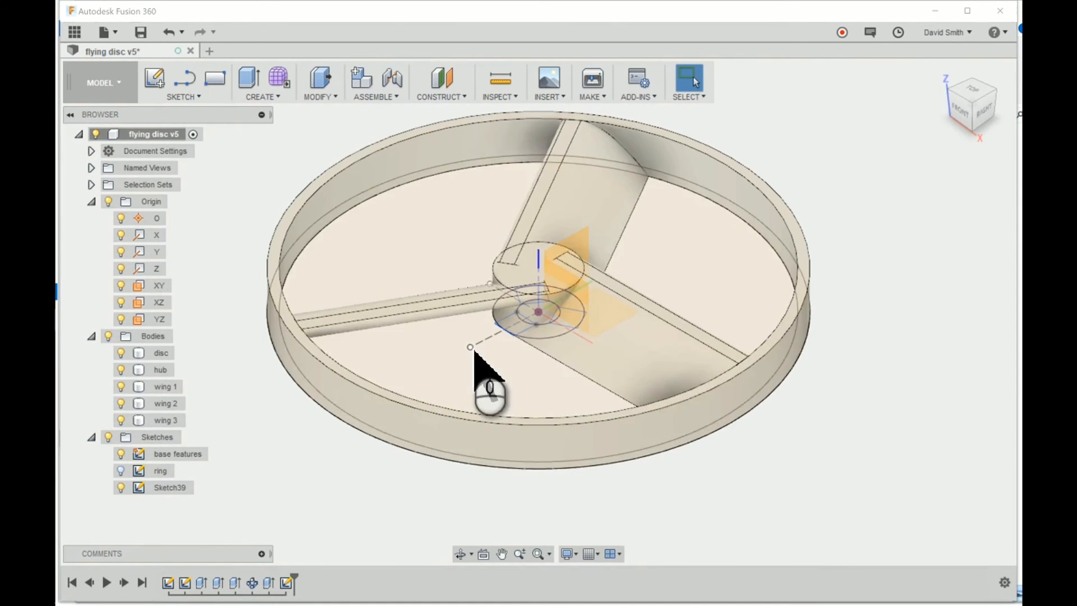
left_click(514, 325)
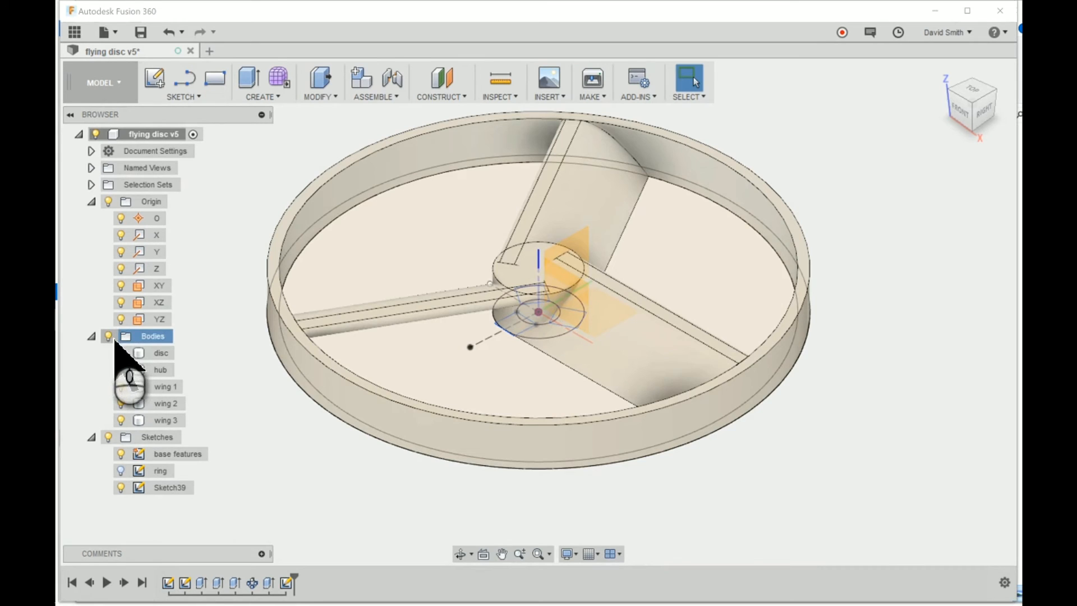
left_click(109, 336)
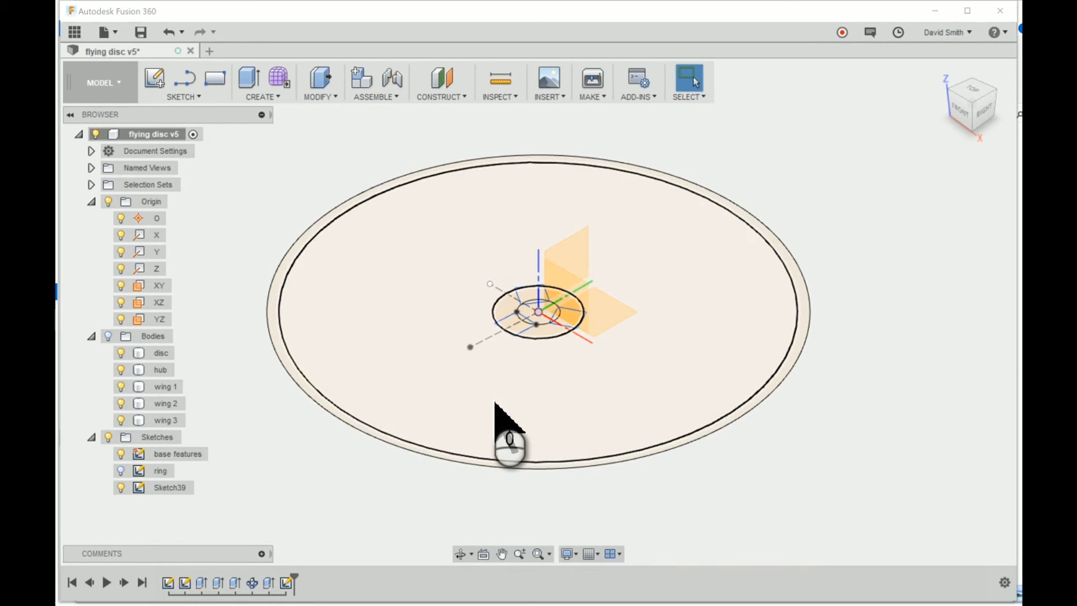
- Start an extrusion using the three large spoke profiles between the inner and outer hub circles
key("e")
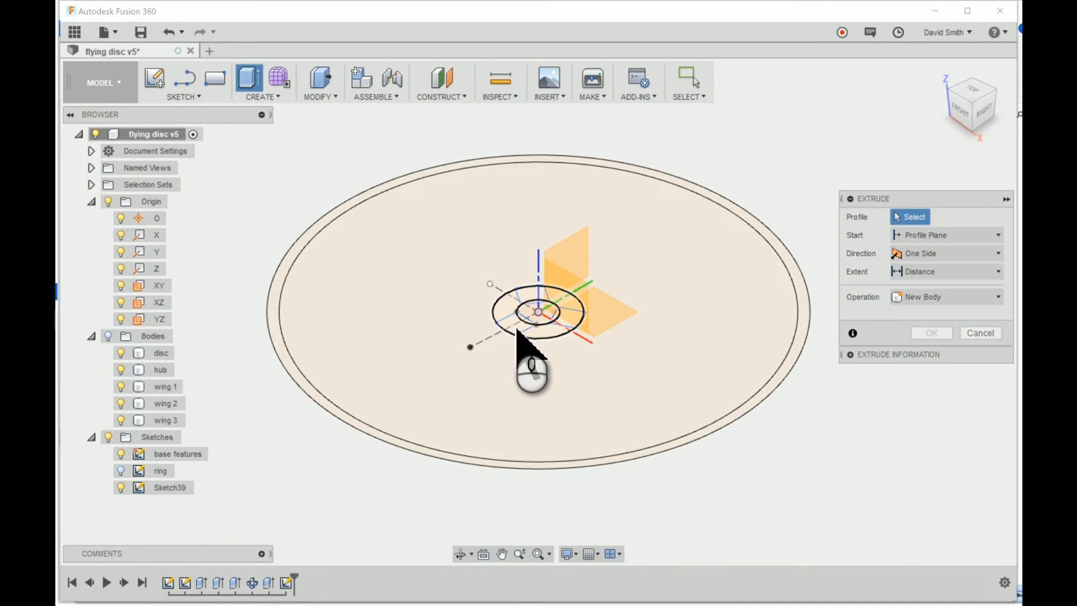
scroll(516, 331, "up", 5)
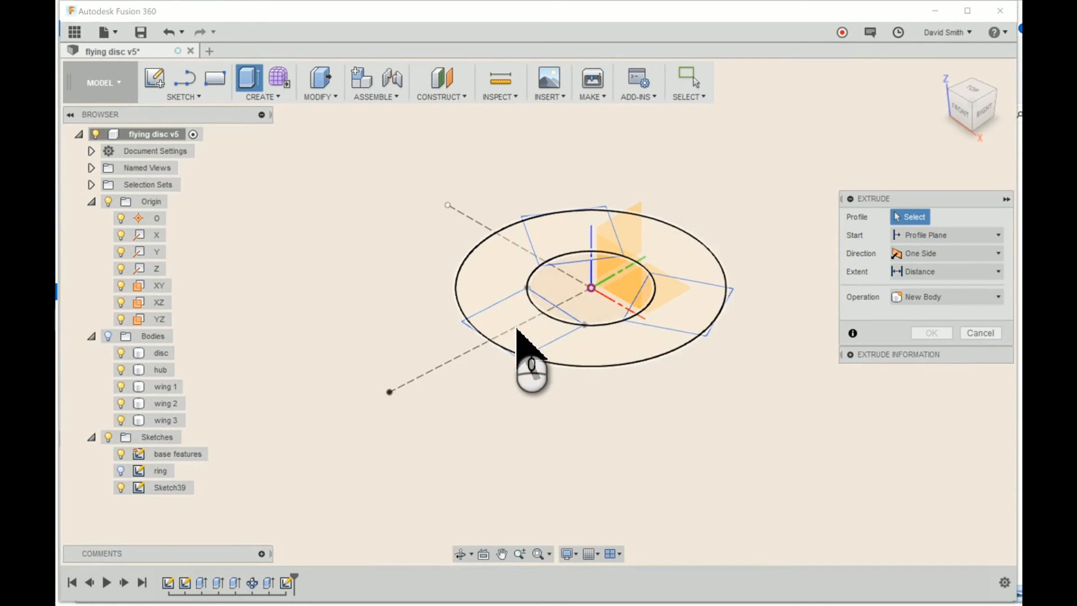
scroll(516, 331, "up", 4)
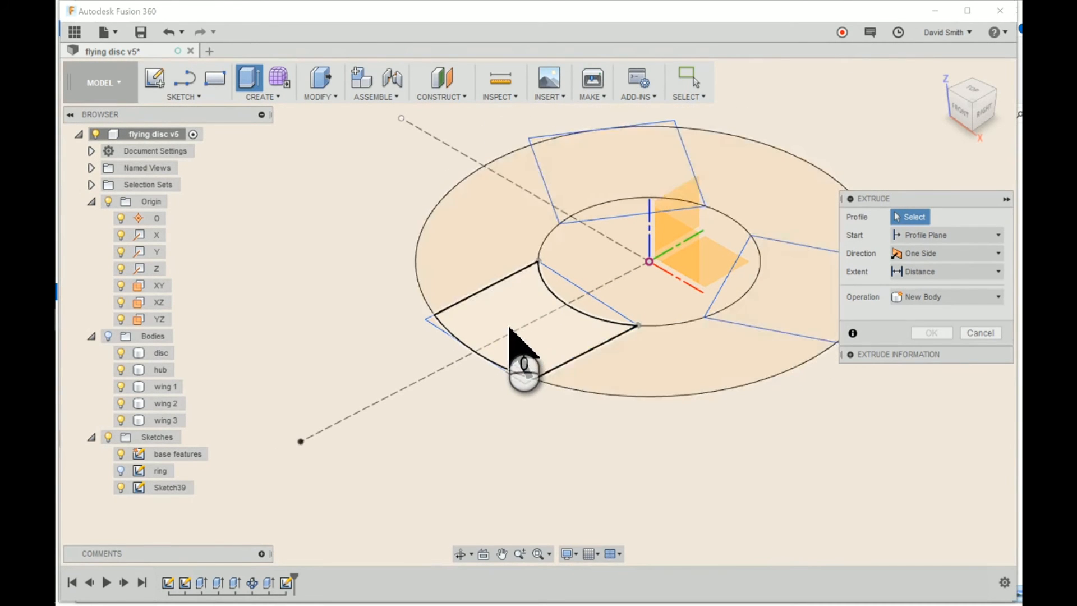
left_click(539, 350)
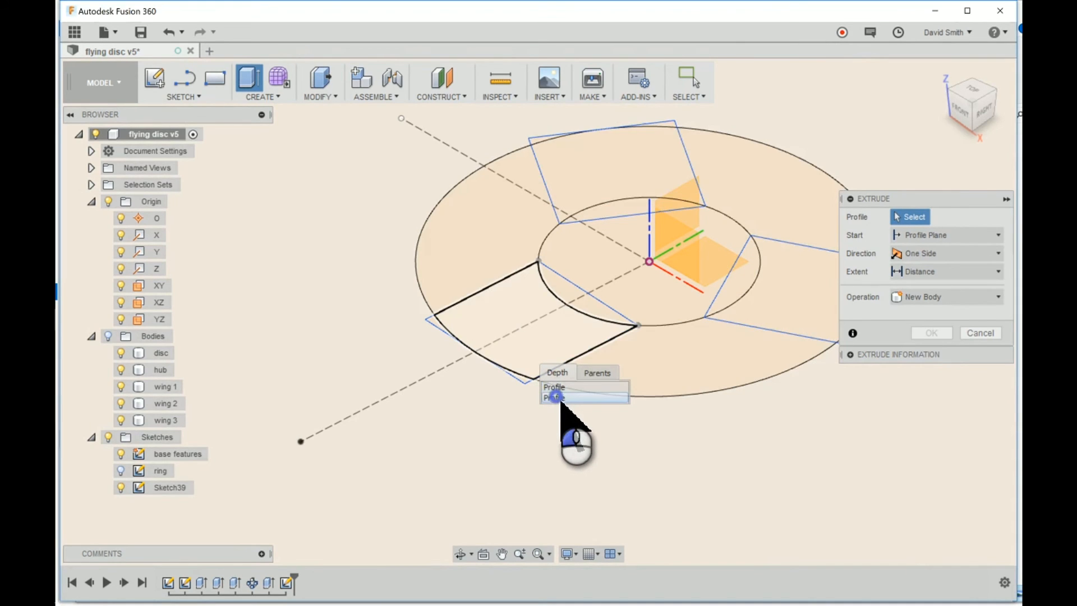
left_click(556, 398)
left_click(604, 180)
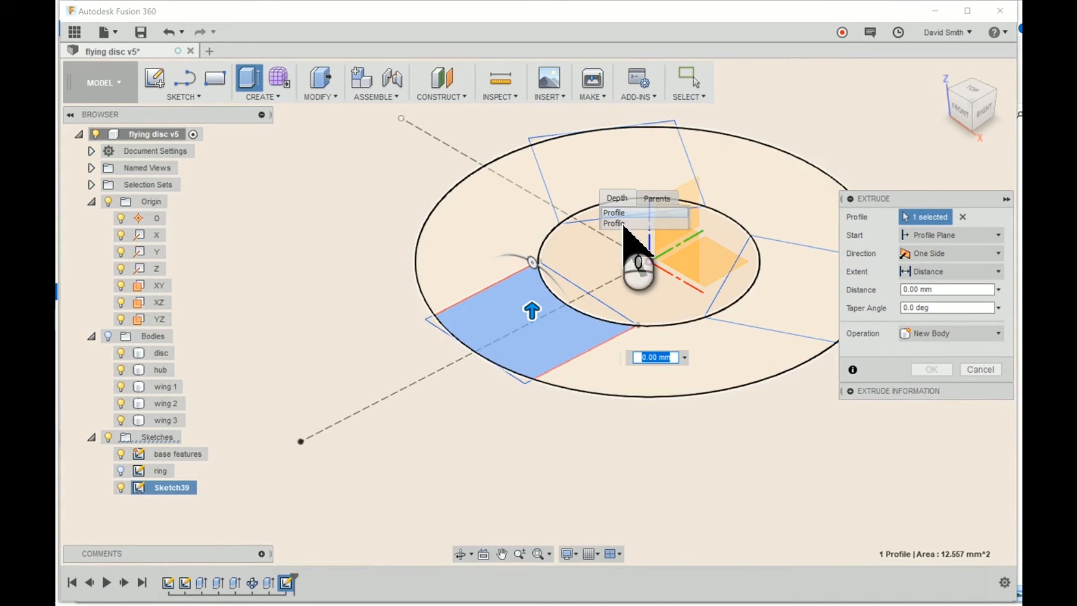
left_click(623, 223)
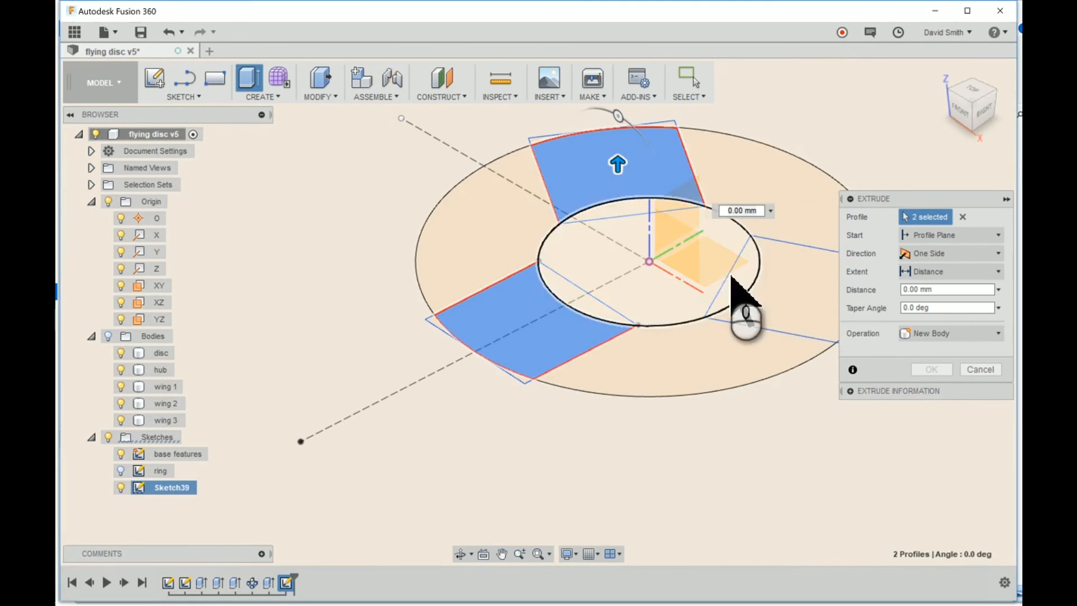
left_click(778, 301)
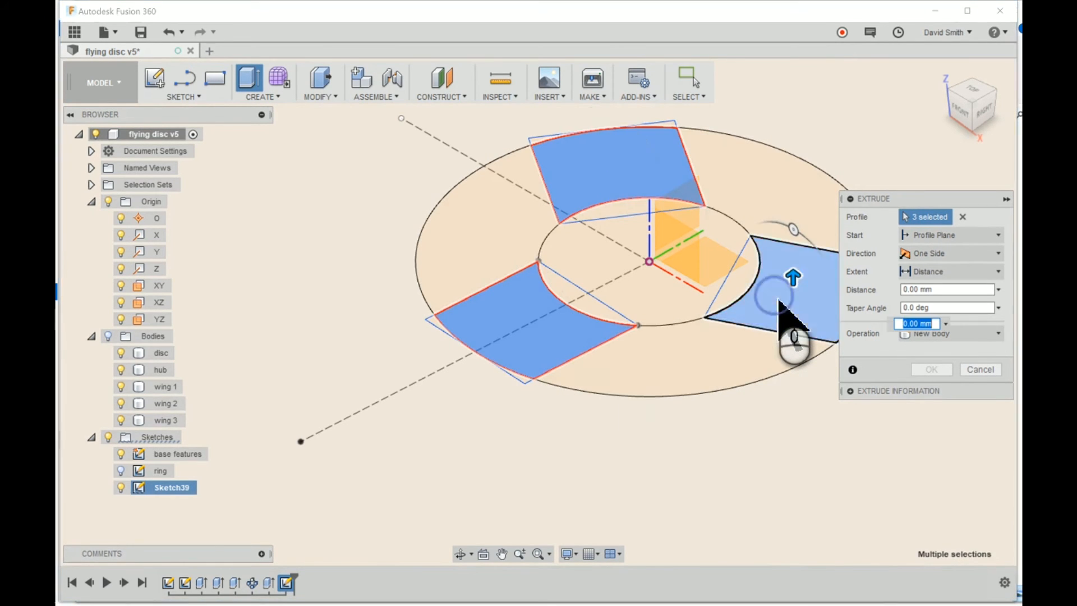
- Add the six small corner profiles of the spoke rectangles outside the outer hub circle to the extrusion
left_click(524, 389)
left_click(543, 427)
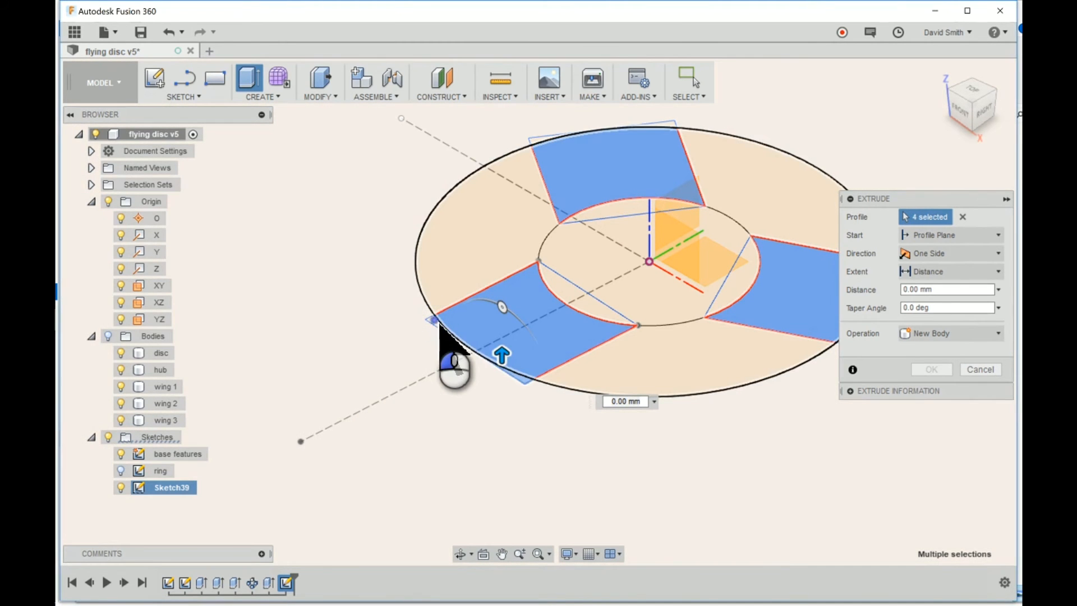
left_click(440, 324)
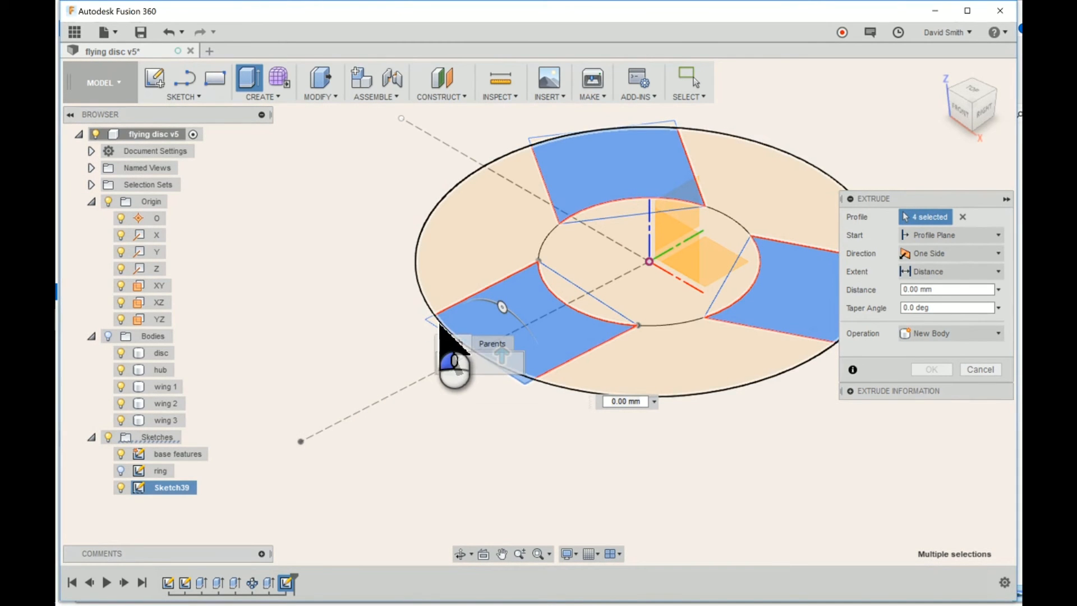
left_click(459, 368)
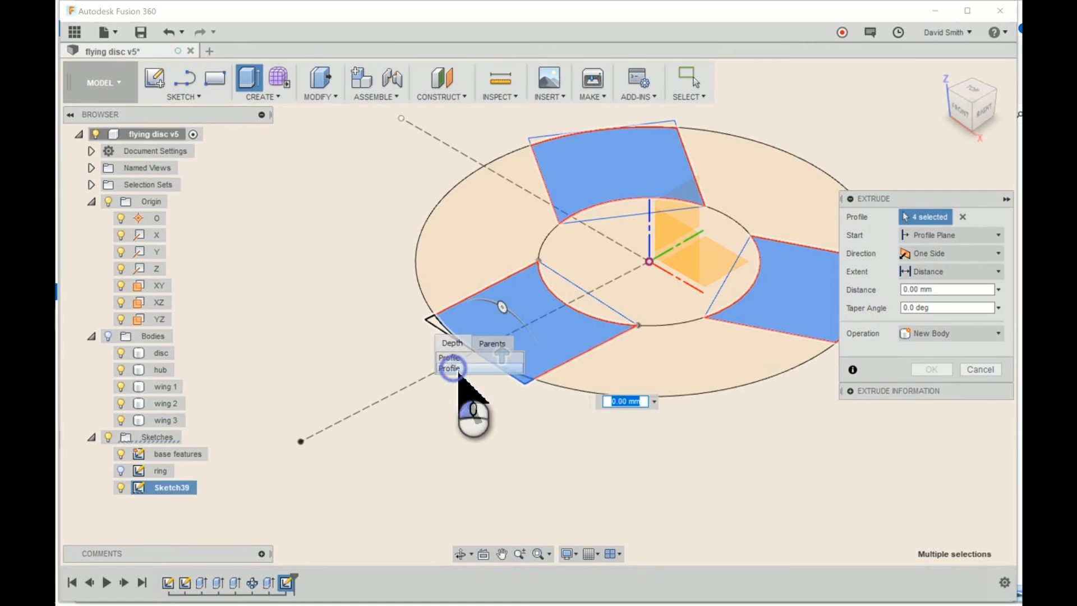
left_click(539, 150)
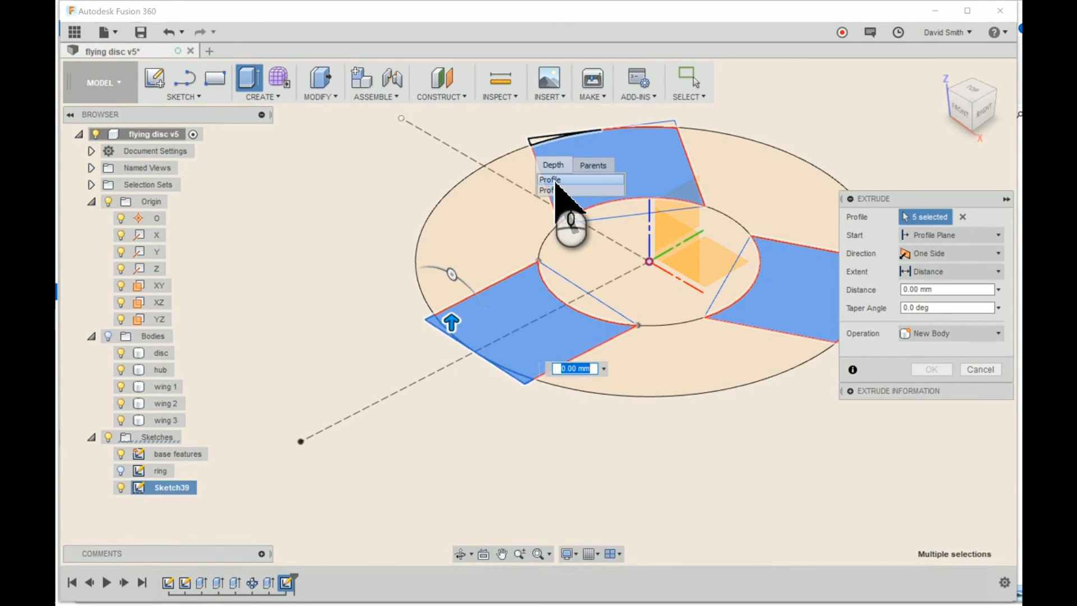
left_click(556, 181)
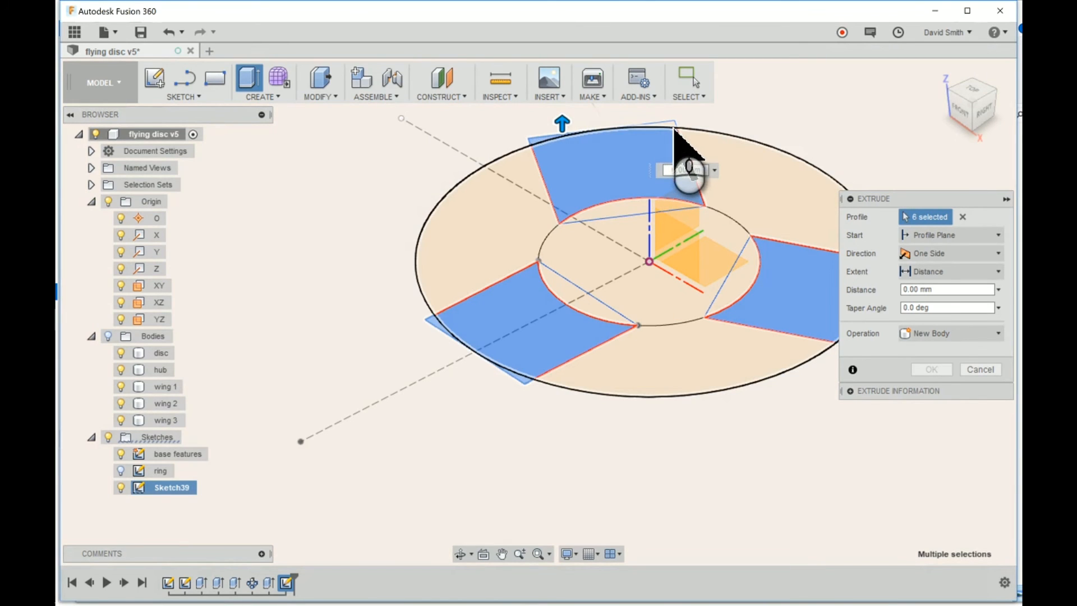
left_click(669, 123)
left_click_drag(957, 198, 921, 394)
left_click(848, 339)
left_click(887, 266)
- Show the bodies and extrude the spoke profiles as a one-sided cut with the user parameter spokeHeightGap as distance
left_click(866, 485)
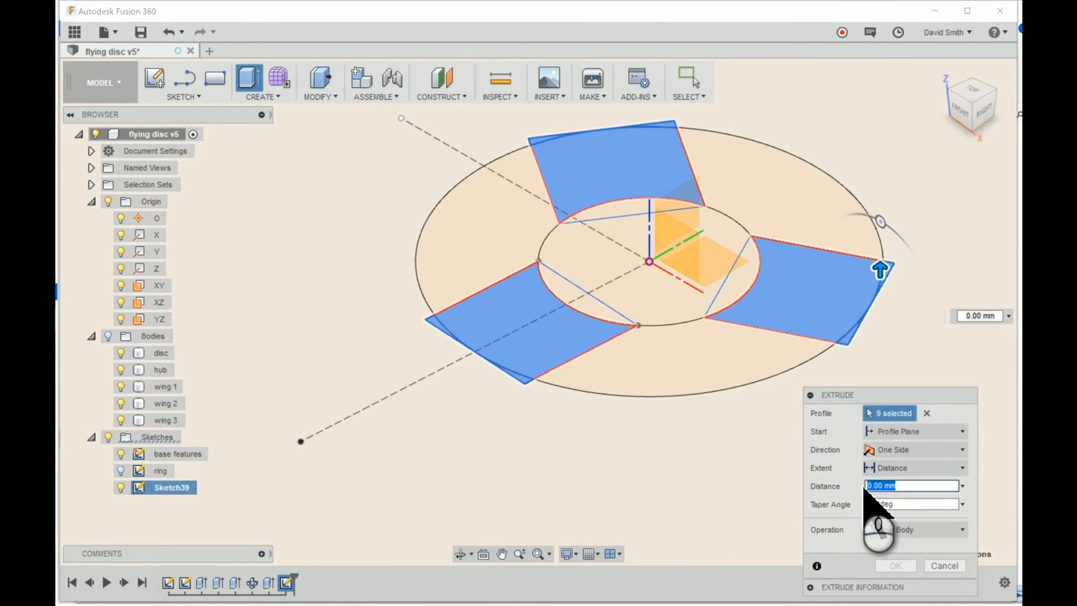
type("sp")
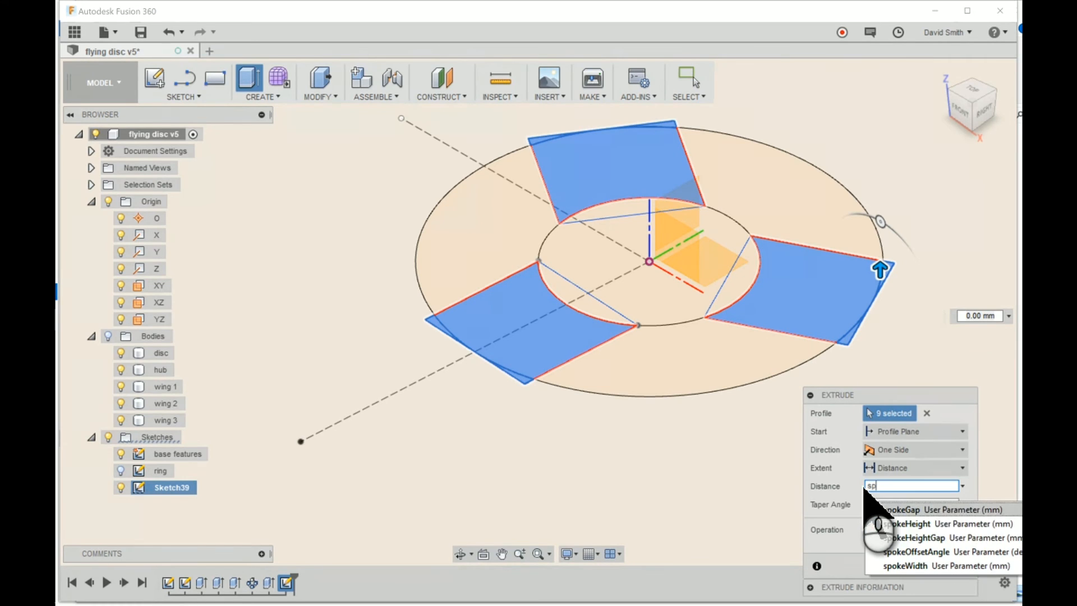
key("Down")
key("Down")
key("Return")
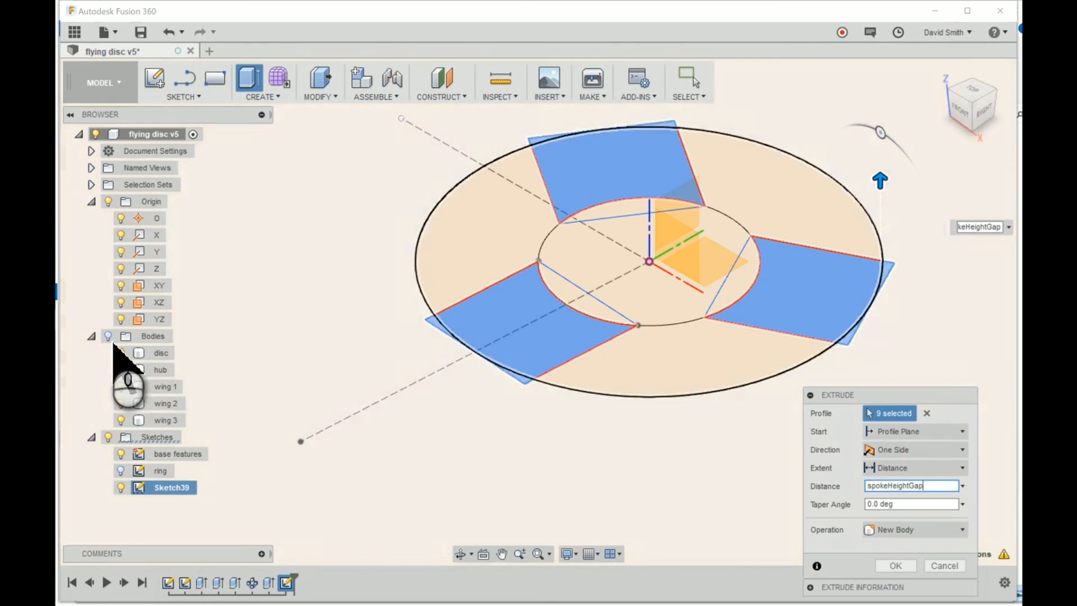
left_click(108, 336)
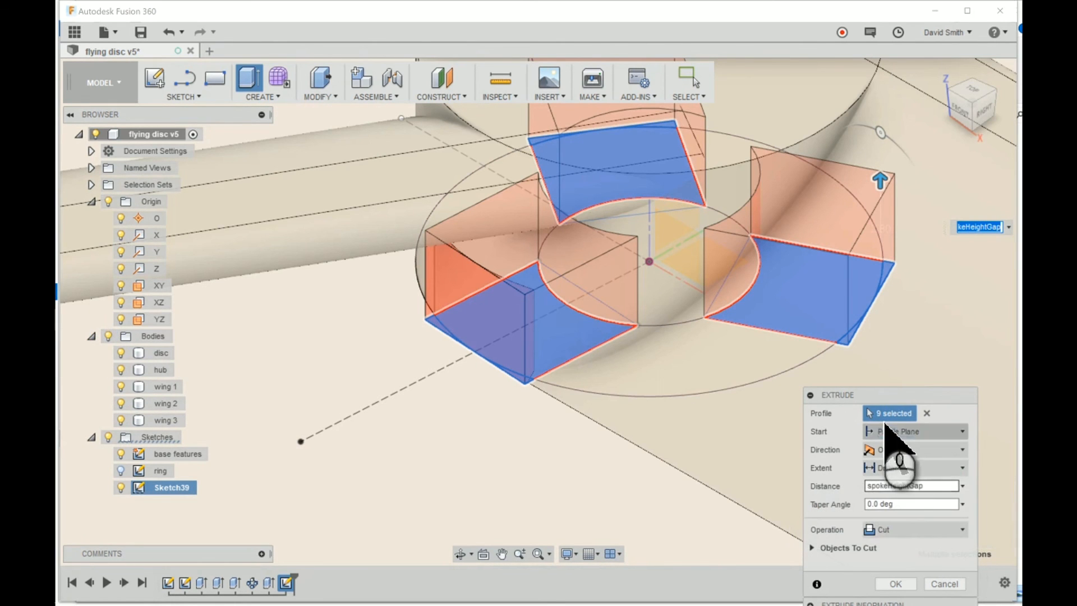
left_click_drag(871, 398, 847, 296)
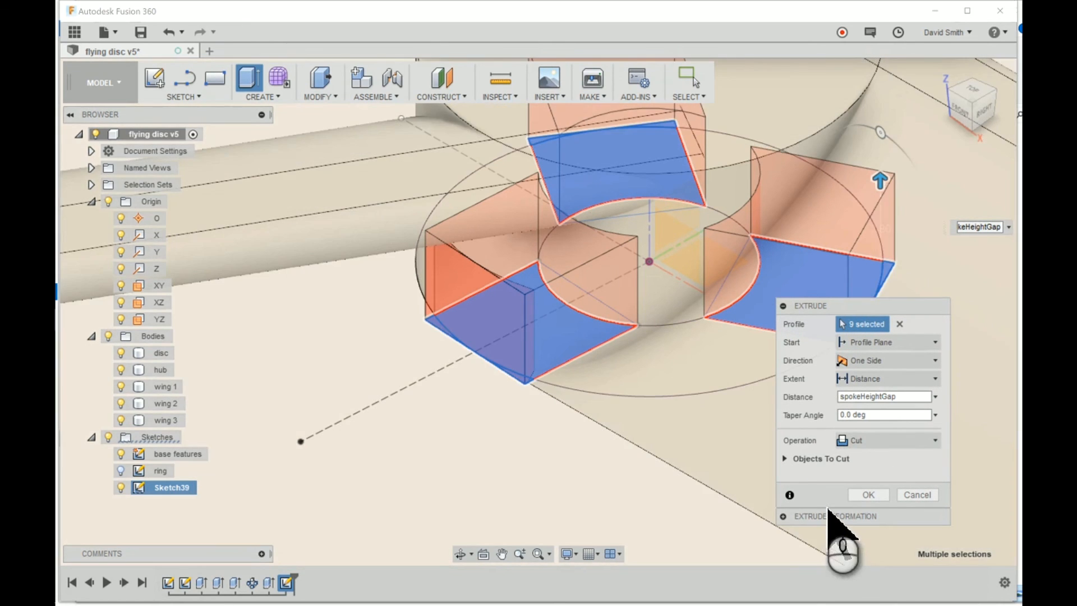
left_click(866, 499)
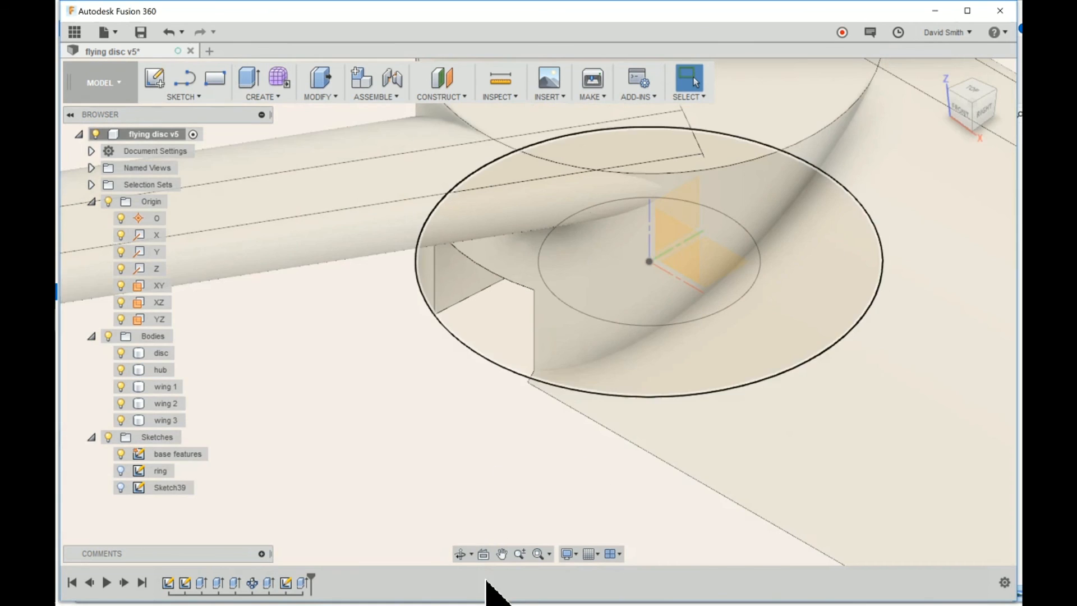
left_click(461, 554)
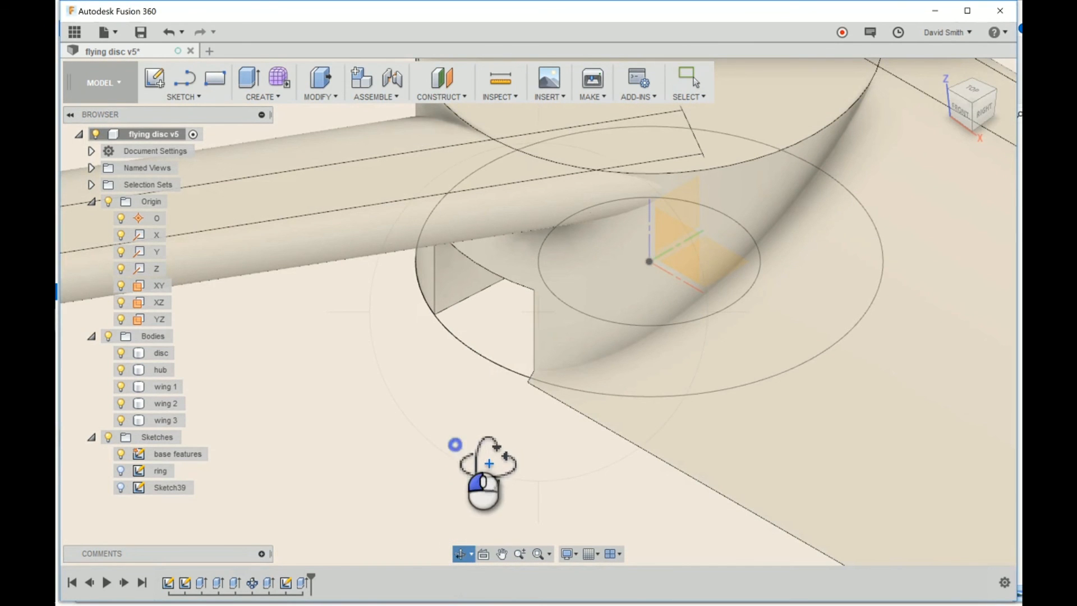
left_click_drag(489, 464, 557, 469)
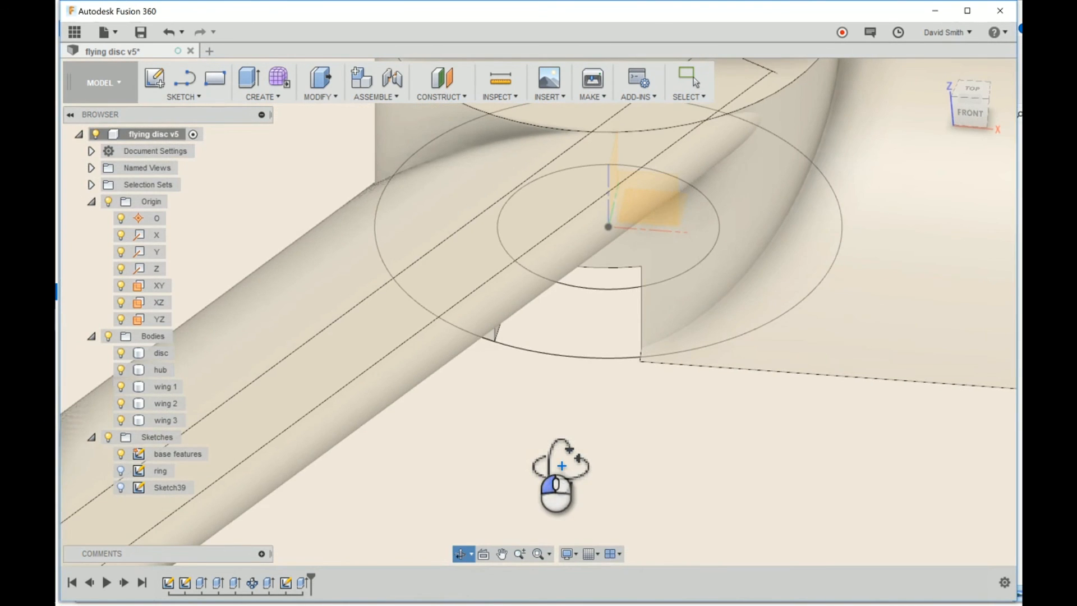
key("Escape")
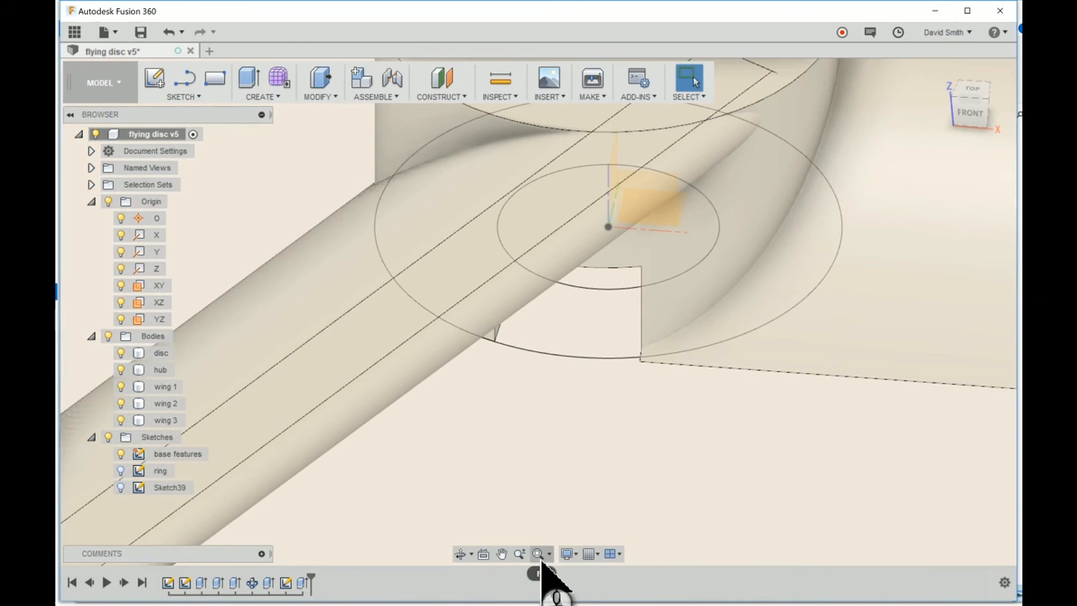
left_click(538, 556)
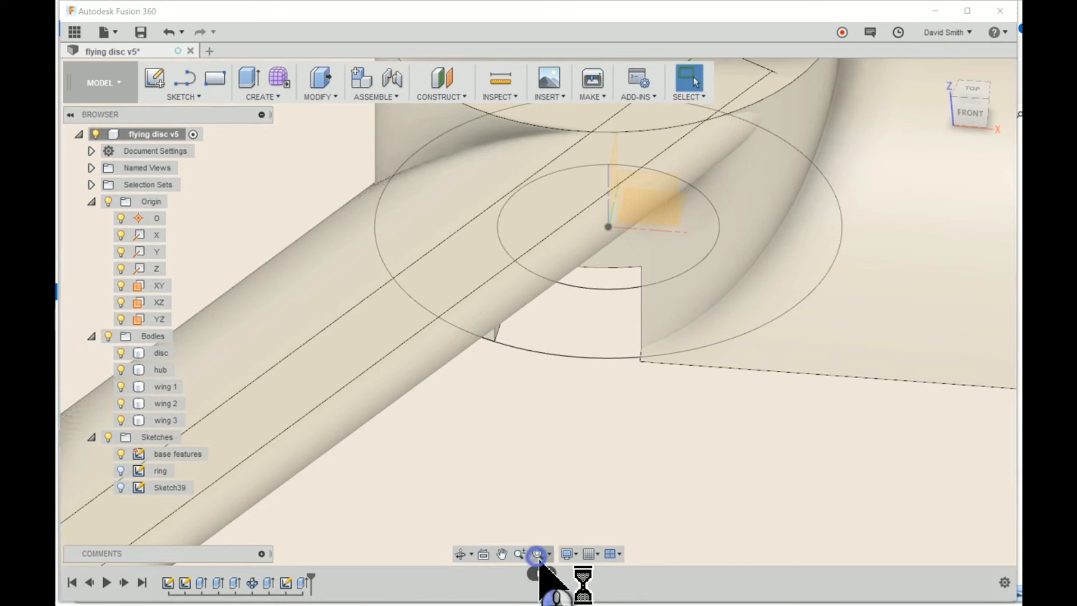